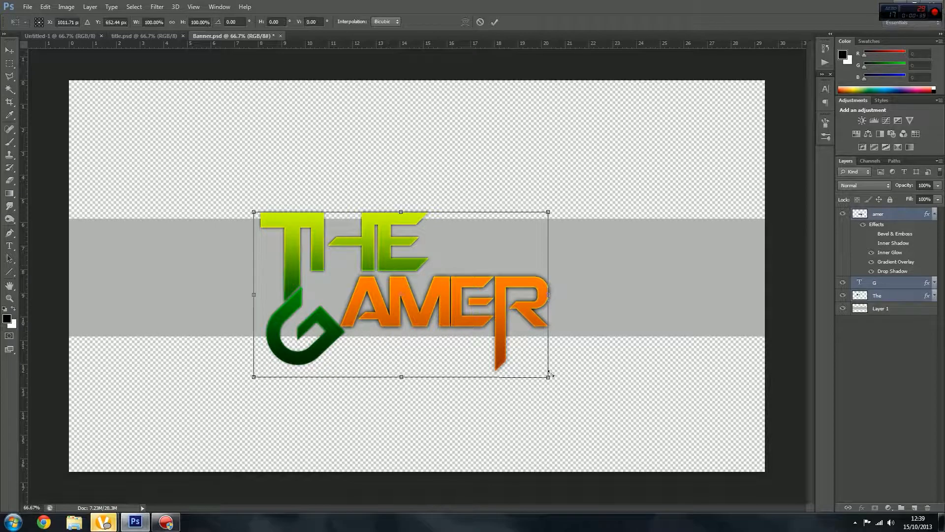
Scale the three selected logo layers to about 60% and move them up so the logo fits inside the grey band.
{"action": "left_click_drag", "start_coordinate": [549, 379], "coordinate": [496, 338]}
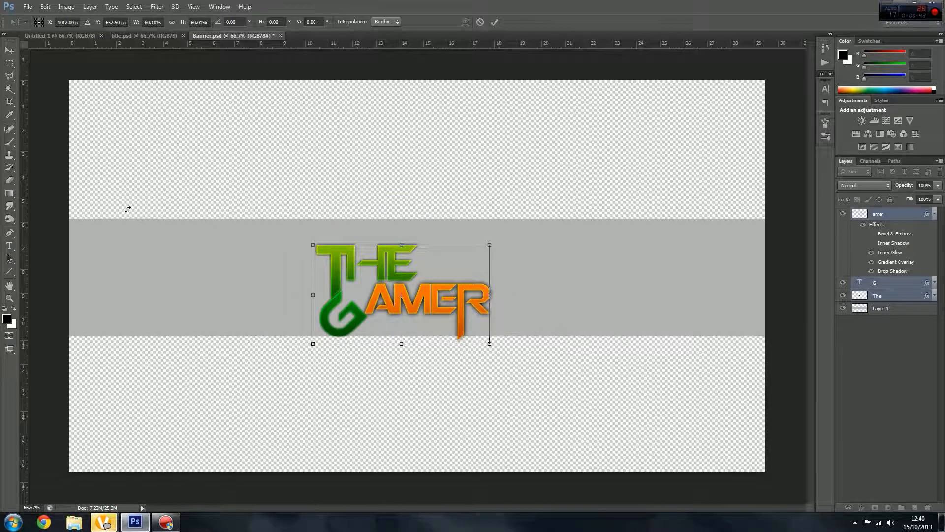
{"action": "left_click", "coordinate": [8, 52]}
{"action": "key", "text": "Return"}
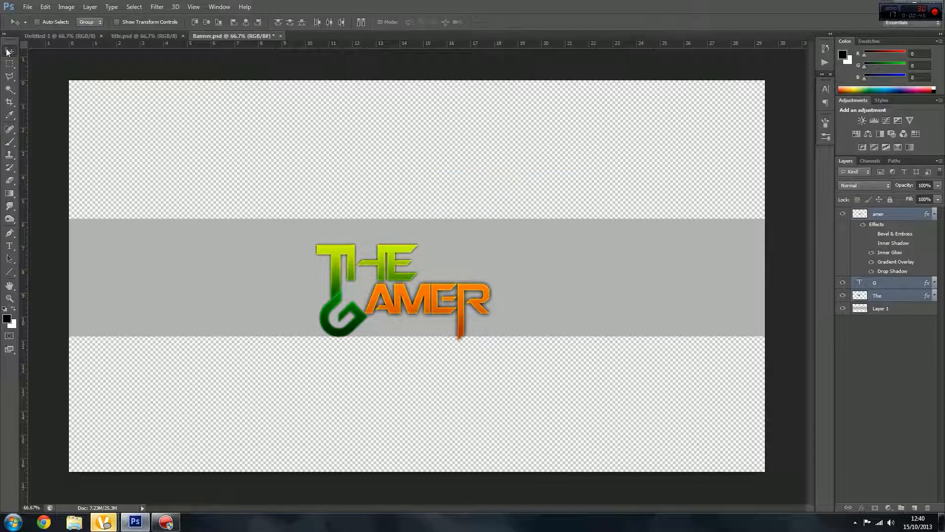
{"action": "key", "text": "shift+Up"}
{"action": "key", "text": "shift+Up"}
{"action": "key", "text": "shift+Up"}
{"action": "key", "text": "shift+Up"}
{"action": "key", "text": "shift+Up"}
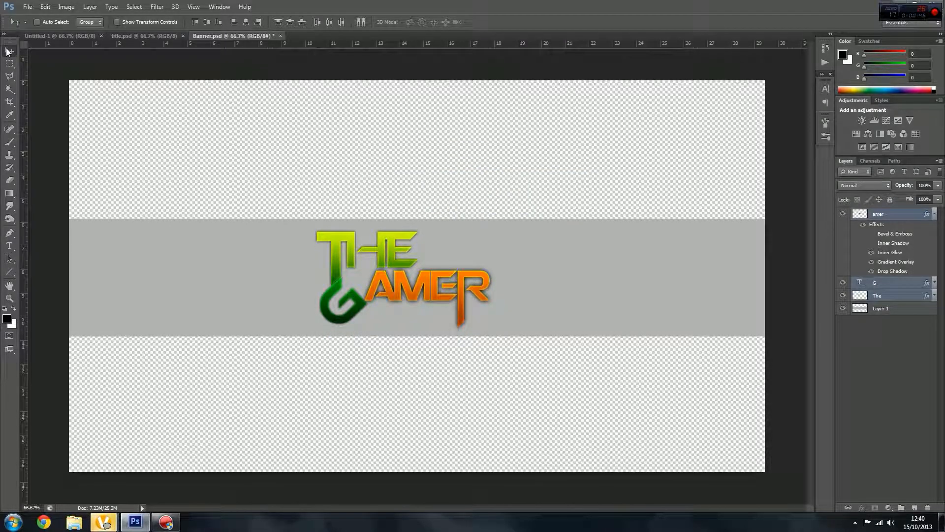
Reduce the size of the amer layer's drop shadow to a few pixels and collapse its effects list.
{"action": "double_click", "coordinate": [894, 216]}
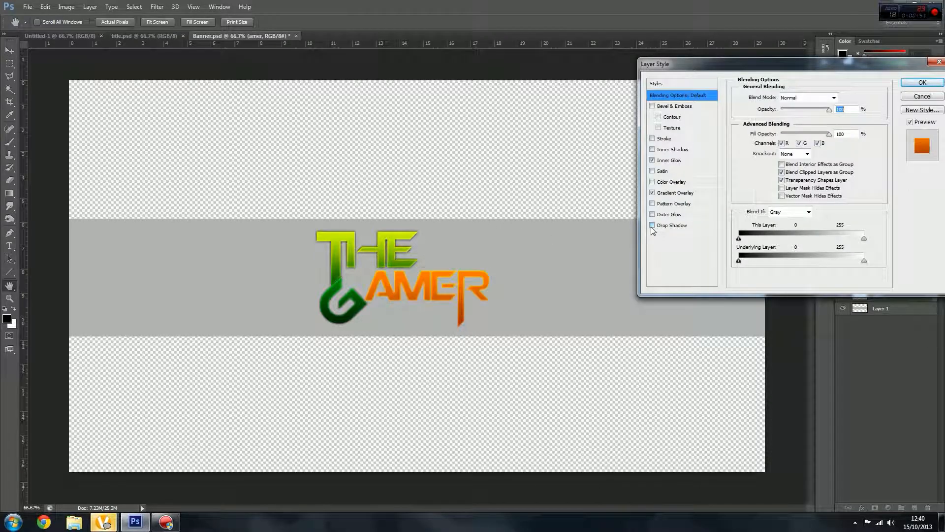
{"action": "left_click", "coordinate": [653, 226]}
{"action": "left_click", "coordinate": [673, 226]}
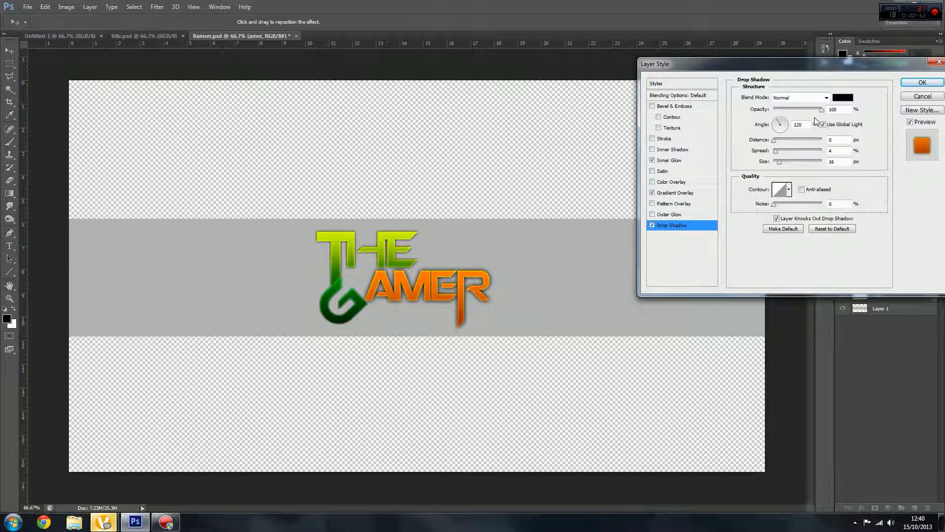
{"action": "left_click_drag", "start_coordinate": [779, 161], "coordinate": [777, 166]}
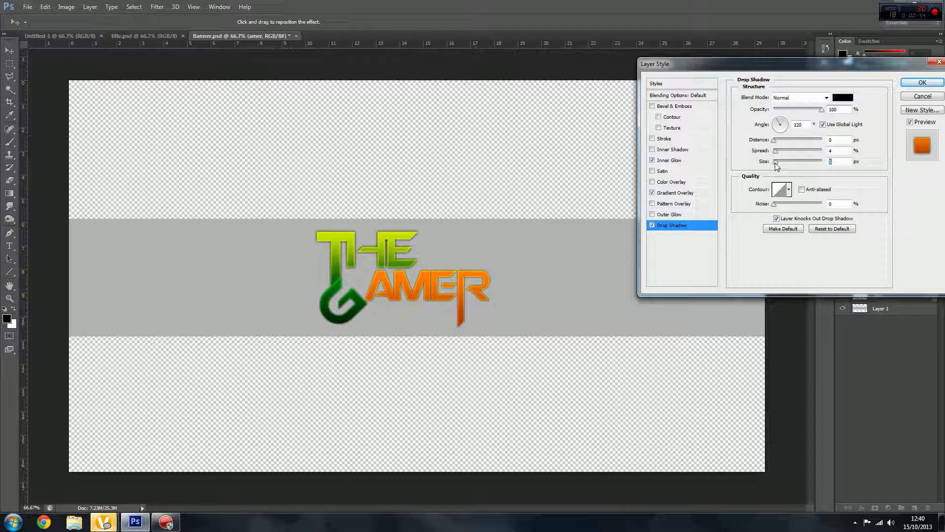
{"action": "left_click", "coordinate": [922, 82]}
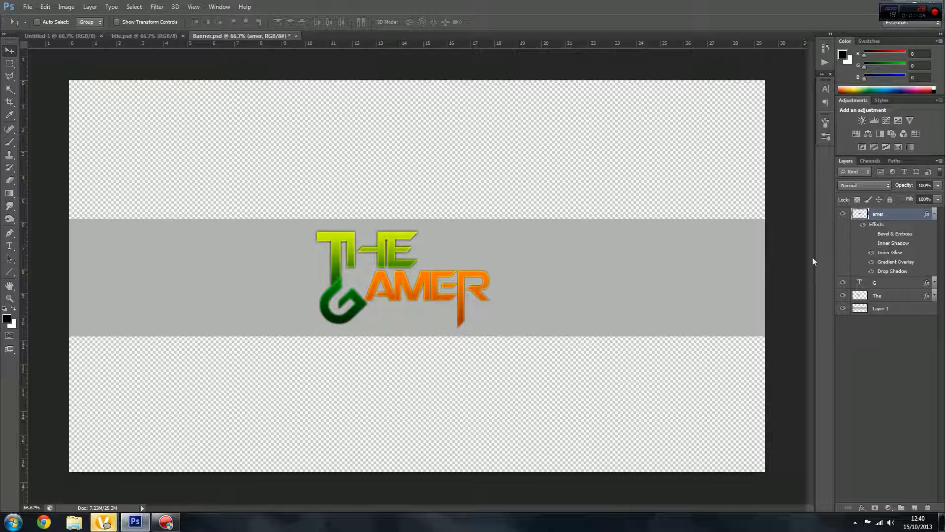
{"action": "left_click", "coordinate": [934, 215]}
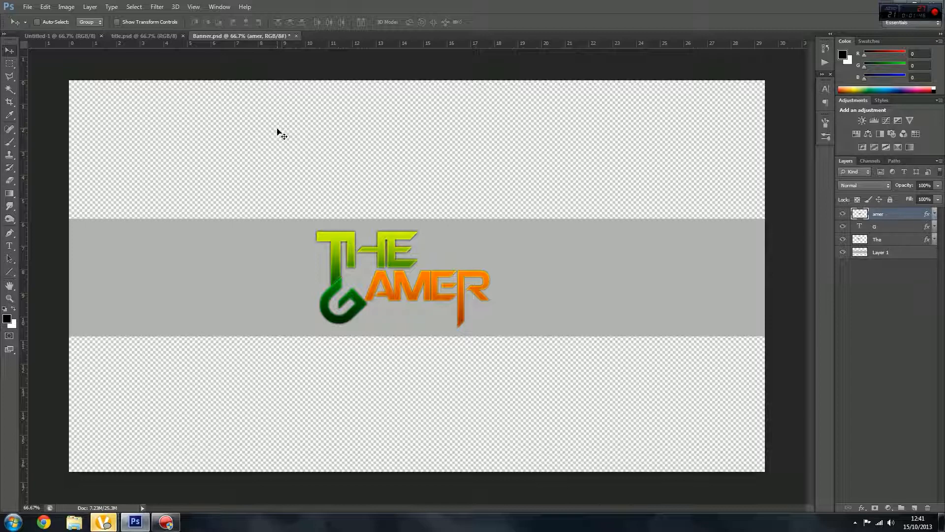
Enlarge the amer, G and The layers together to about 112% and nudge them up to fill the band's height.
{"action": "key", "text": "ctrl+t"}
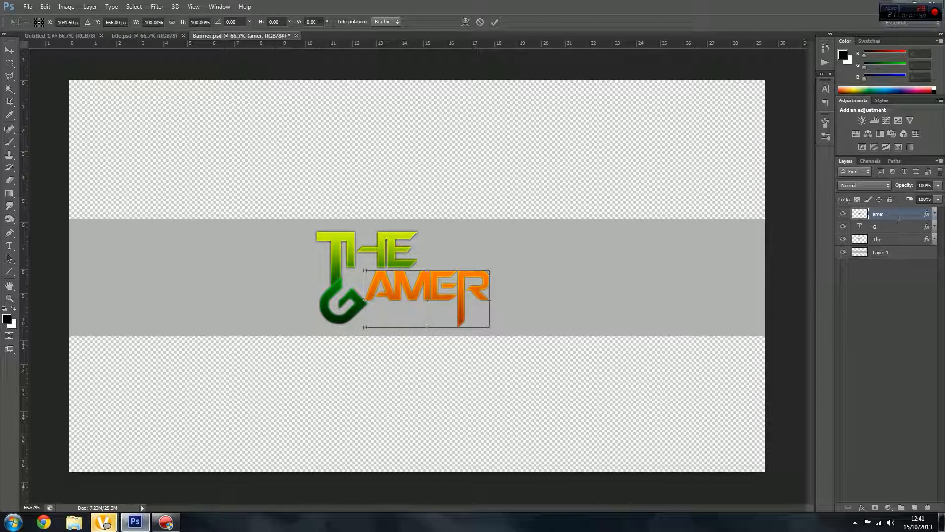
{"action": "left_click", "coordinate": [9, 51]}
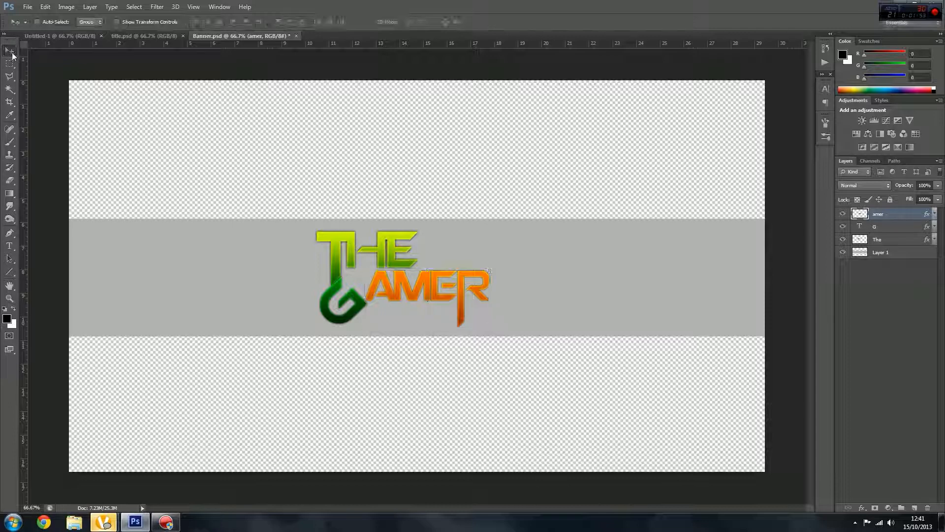
{"action": "left_click", "coordinate": [890, 244], "text": "shift"}
{"action": "key", "text": "ctrl+t"}
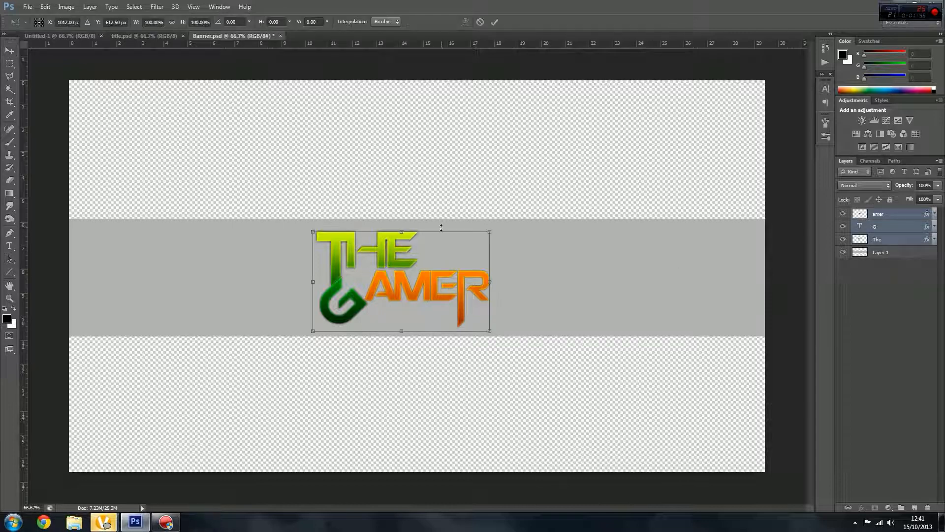
{"action": "left_click_drag", "start_coordinate": [491, 230], "coordinate": [500, 226]}
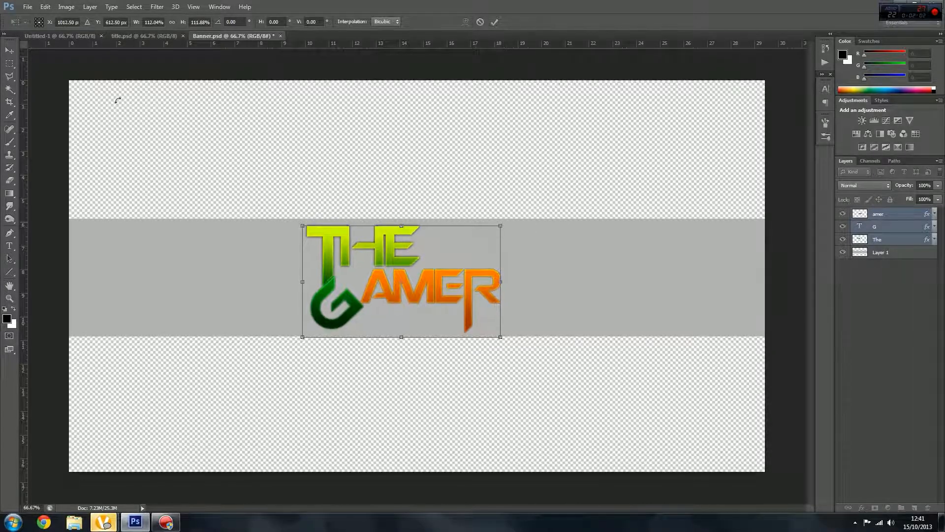
{"action": "left_click", "coordinate": [11, 55]}
{"action": "key", "text": "Return"}
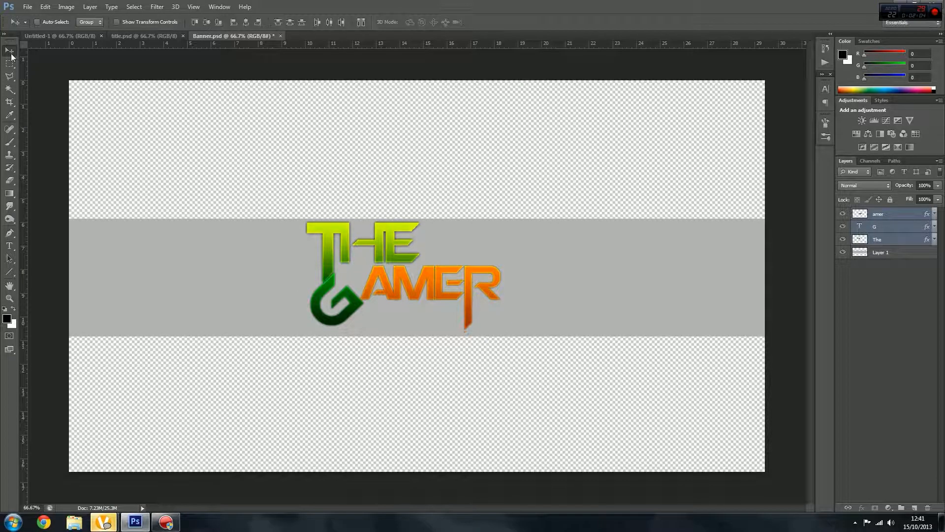
Shift the logo layers left and right along the grey band until the logo sits centred horizontally.
{"action": "key", "text": "shift+Left"}
{"action": "key", "text": "shift+Left"}
{"action": "key", "text": "shift+Left"}
{"action": "key", "text": "shift+Left"}
{"action": "key", "text": "shift+Left"}
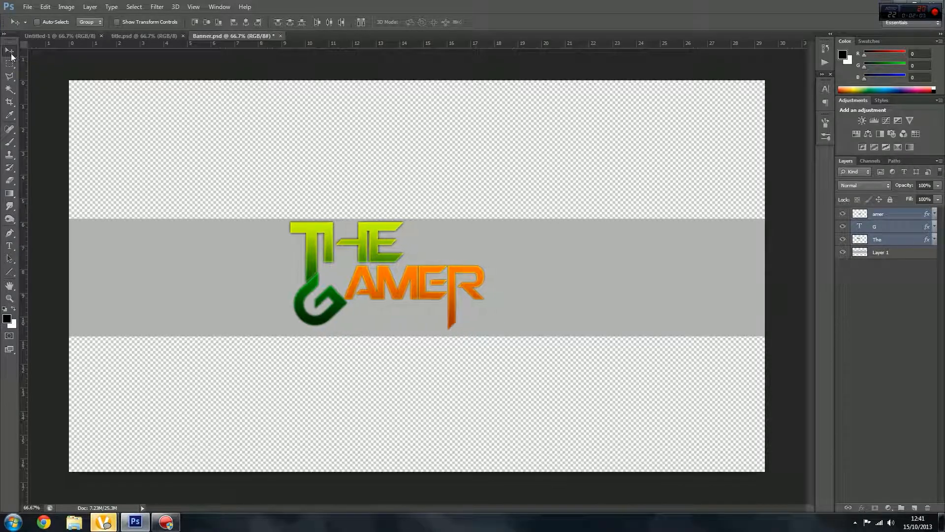
{"action": "key", "text": "shift+Left"}
{"action": "key", "text": "shift+Left"}
{"action": "key", "text": "shift+Left"}
{"action": "key", "text": "shift+Left"}
{"action": "key", "text": "shift+Left"}
{"action": "key", "text": "shift+Left"}
{"action": "key", "text": "shift+Left"}
{"action": "key", "text": "shift+Left"}
{"action": "key", "text": "shift+Left"}
{"action": "key", "text": "shift+Left"}
{"action": "key", "text": "shift+Left"}
{"action": "key", "text": "shift+Left"}
{"action": "key", "text": "shift+Left"}
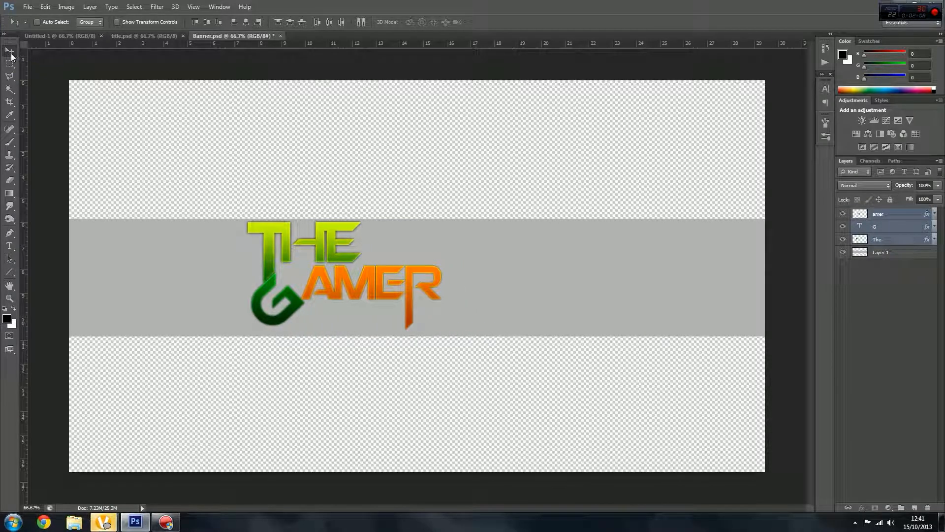
{"action": "key", "text": "shift+Right"}
{"action": "key", "text": "shift+Right"}
{"action": "key", "text": "shift+Right"}
{"action": "key", "text": "shift+Right"}
{"action": "key", "text": "shift+Right"}
{"action": "key", "text": "shift+Right"}
{"action": "key", "text": "shift+Right"}
{"action": "key", "text": "shift+Right"}
{"action": "key", "text": "shift+Right"}
{"action": "key", "text": "shift+Right"}
{"action": "key", "text": "shift+Right"}
{"action": "key", "text": "shift+Right"}
{"action": "key", "text": "shift+Right"}
{"action": "key", "text": "shift+Right"}
{"action": "key", "text": "shift+Right"}
{"action": "key", "text": "shift+Right"}
{"action": "key", "text": "shift+Right"}
{"action": "key", "text": "shift+Right"}
{"action": "key", "text": "shift+Right"}
{"action": "key", "text": "shift+Right"}
{"action": "key", "text": "shift+Right"}
{"action": "key", "text": "shift+Right"}
{"action": "key", "text": "shift+Right"}
{"action": "key", "text": "shift+Right"}
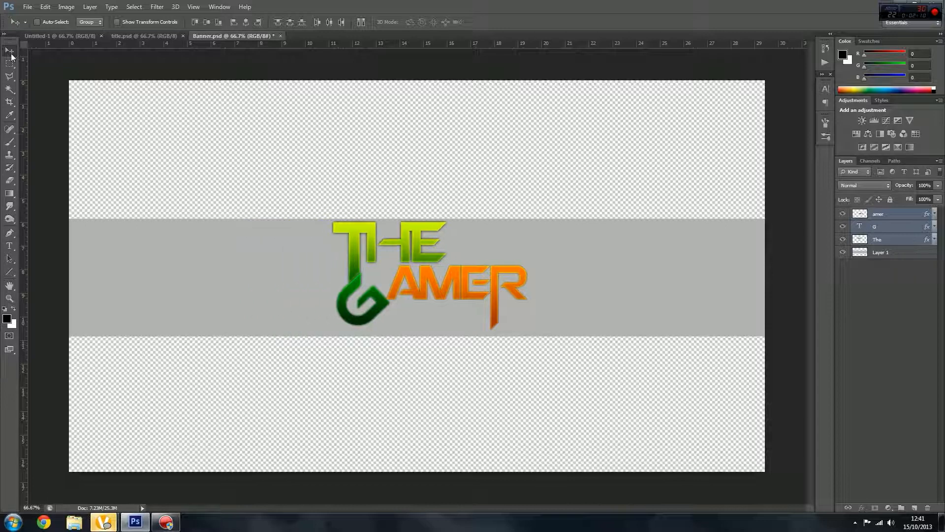
{"action": "key", "text": "shift+Left"}
{"action": "key", "text": "shift+Left"}
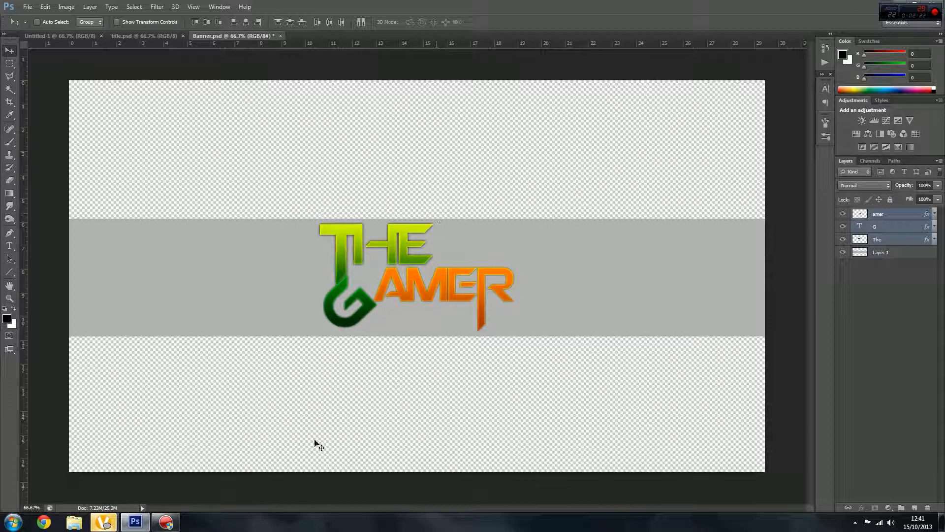
Make Layer 1, the grey band, the active layer and activate the Gradient tool.
{"action": "left_click", "coordinate": [889, 253]}
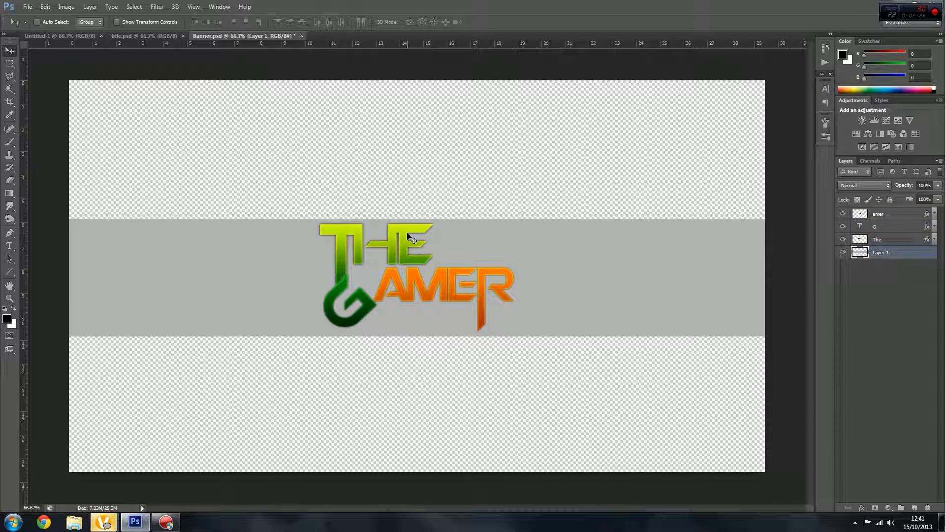
{"action": "left_click", "coordinate": [14, 192]}
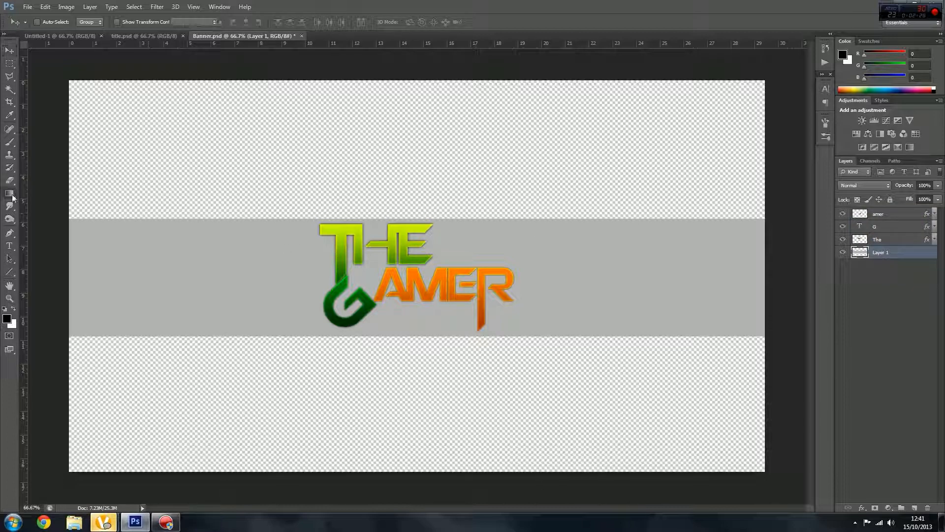
{"action": "left_click", "coordinate": [66, 23]}
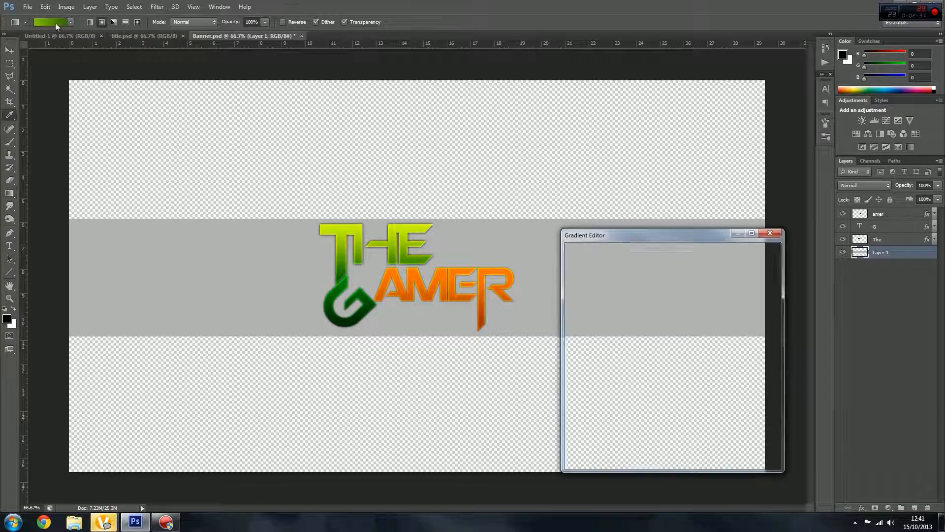
{"action": "left_click", "coordinate": [756, 270]}
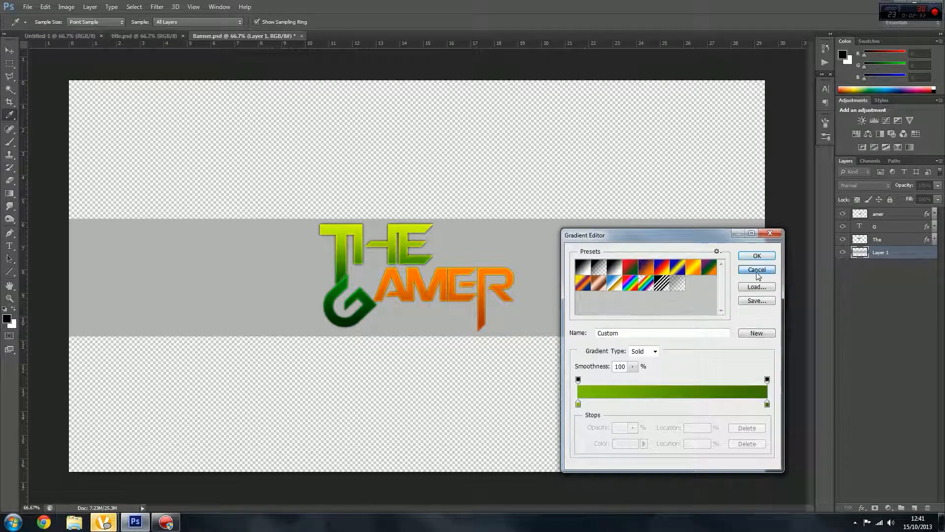
{"action": "right_click", "coordinate": [10, 193]}
{"action": "left_click", "coordinate": [48, 199]}
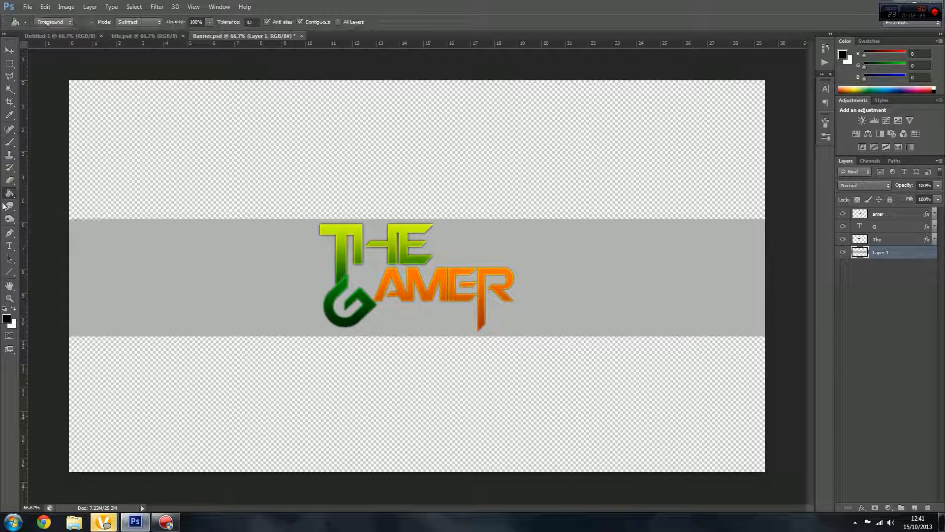
{"action": "right_click", "coordinate": [9, 194]}
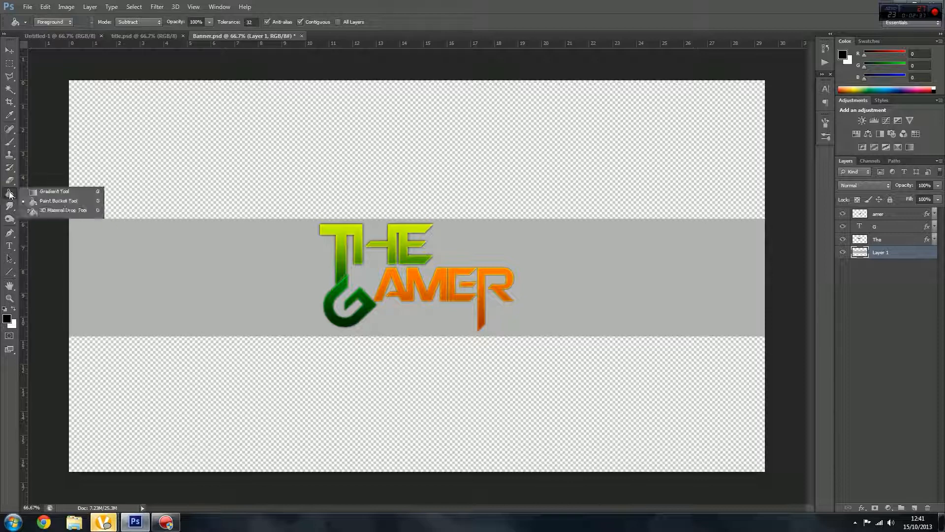
{"action": "left_click", "coordinate": [41, 192]}
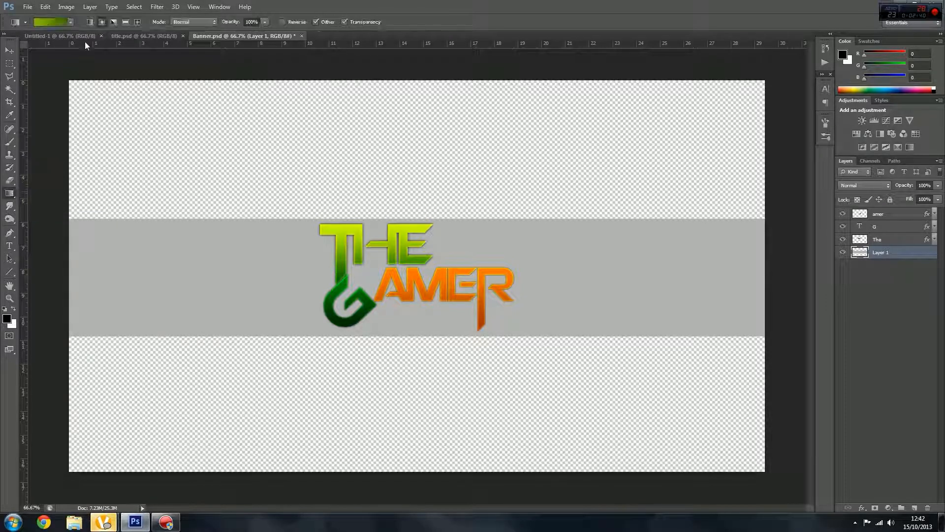
Set up a radial gradient running from dark grey 474747 to near-black 141414.
{"action": "left_click", "coordinate": [102, 22]}
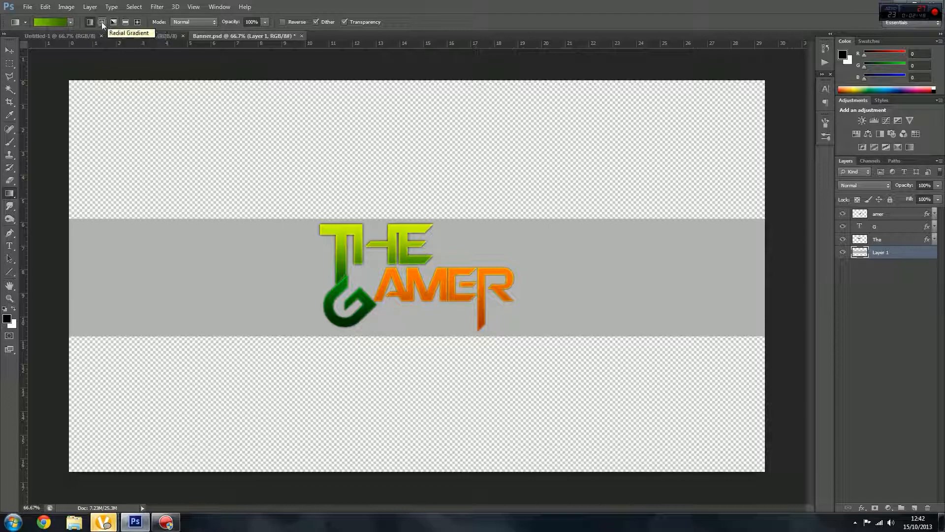
{"action": "left_click", "coordinate": [54, 21]}
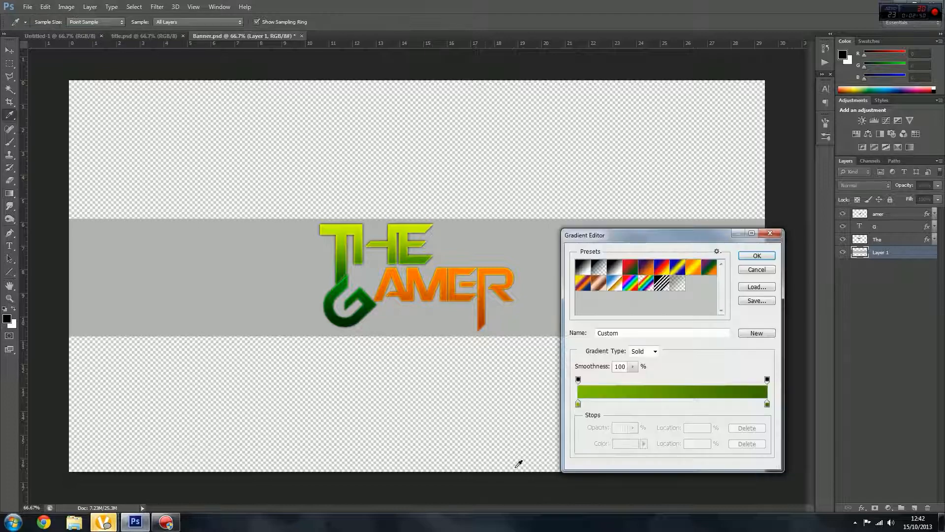
{"action": "left_click", "coordinate": [579, 405]}
{"action": "double_click", "coordinate": [578, 405]}
{"action": "left_click_drag", "start_coordinate": [545, 355], "coordinate": [459, 340]}
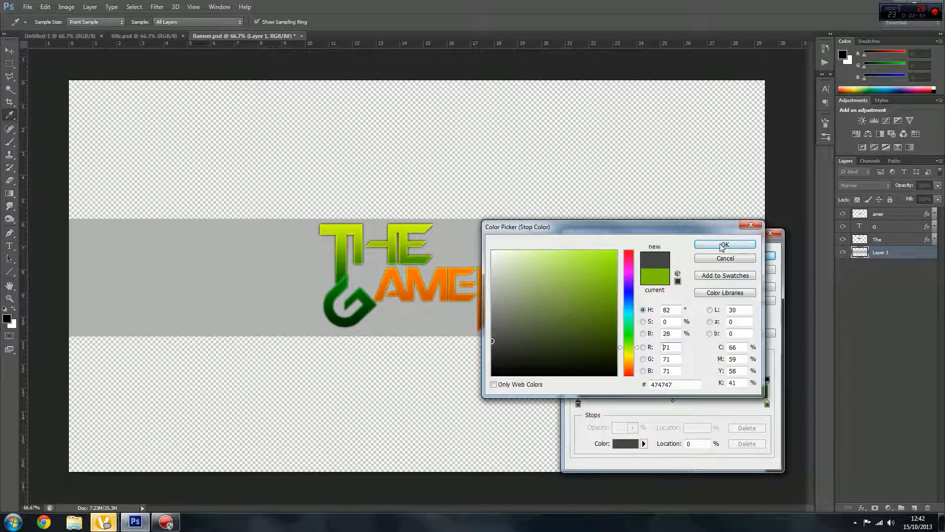
{"action": "left_click", "coordinate": [724, 245]}
{"action": "double_click", "coordinate": [767, 405]}
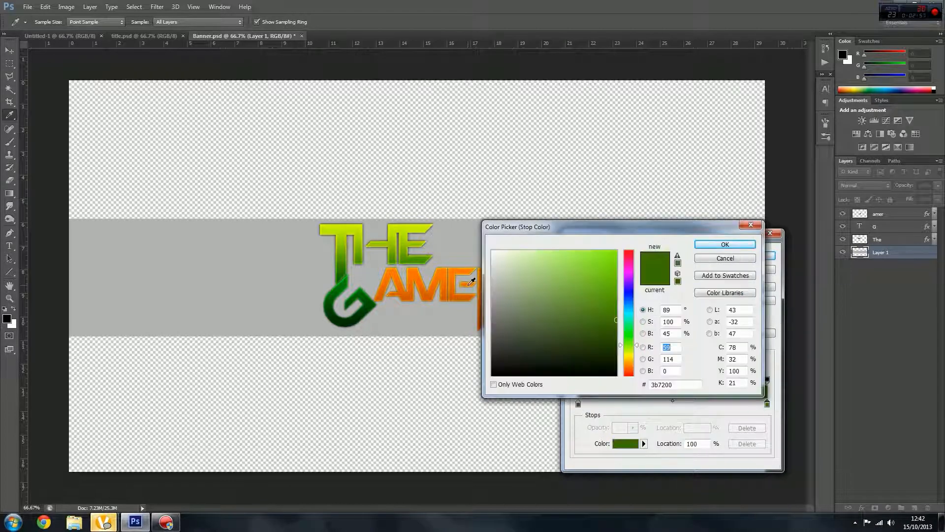
{"action": "mouse_move", "coordinate": [505, 331]}
{"action": "left_mouse_down"}
{"action": "mouse_move", "coordinate": [495, 372]}
{"action": "mouse_move", "coordinate": [482, 367]}
{"action": "left_mouse_up"}
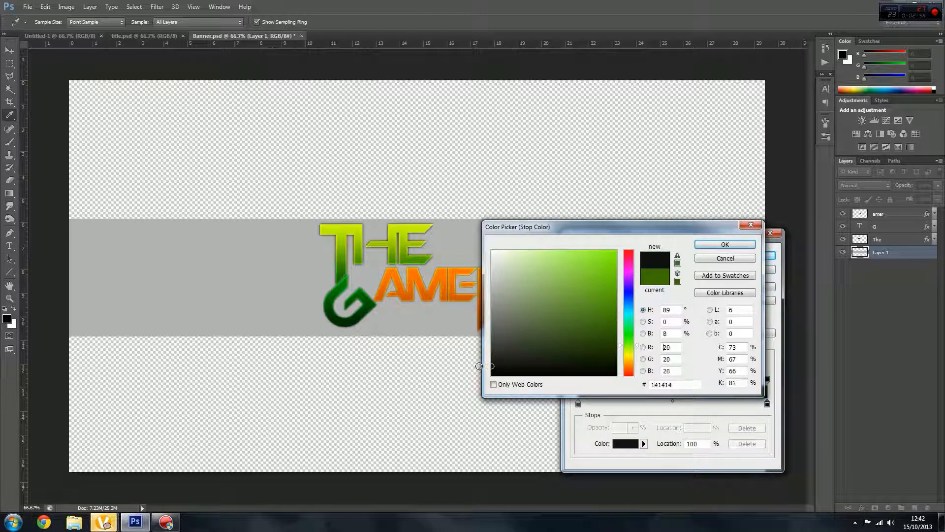
{"action": "left_click", "coordinate": [733, 247]}
{"action": "left_click", "coordinate": [756, 255]}
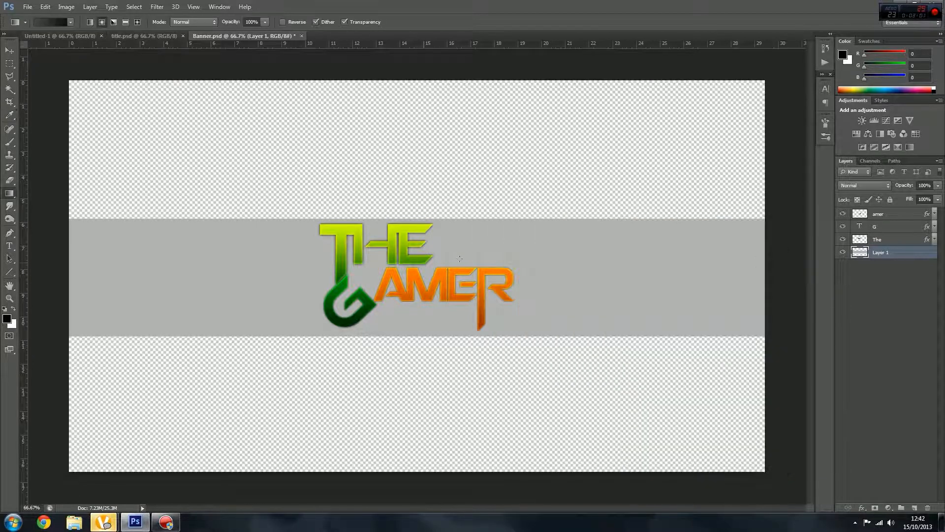
Load Layer 1's band as a selection, fill it with the radial gradient from the centre outward behind the logo, and deselect.
{"action": "left_click", "coordinate": [860, 252], "text": "ctrl"}
{"action": "left_click_drag", "start_coordinate": [202, 278], "coordinate": [202, 278]}
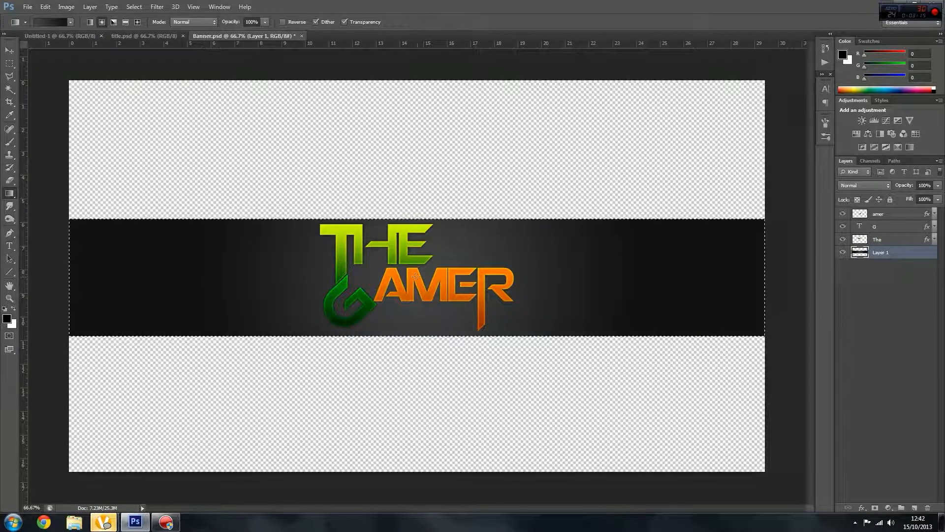
{"action": "left_click_drag", "start_coordinate": [308, 272], "coordinate": [303, 273]}
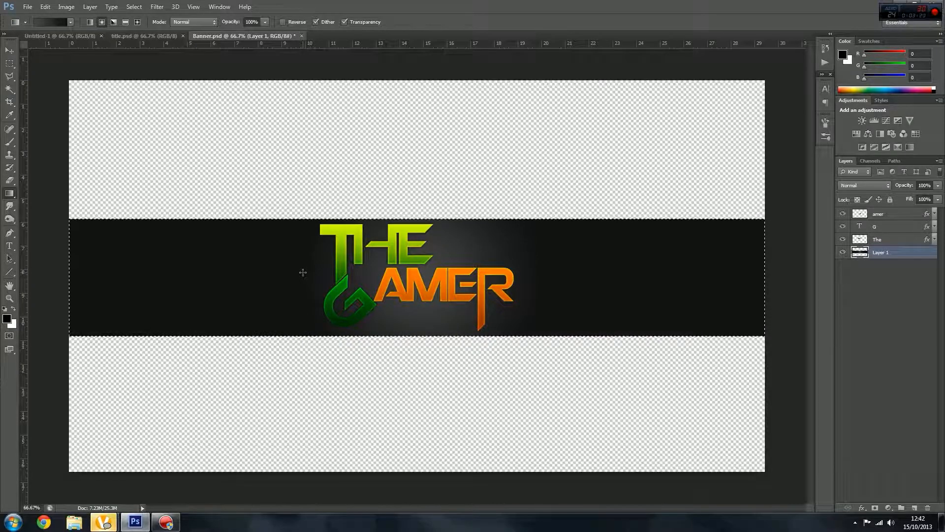
{"action": "left_click_drag", "start_coordinate": [416, 273], "coordinate": [236, 261]}
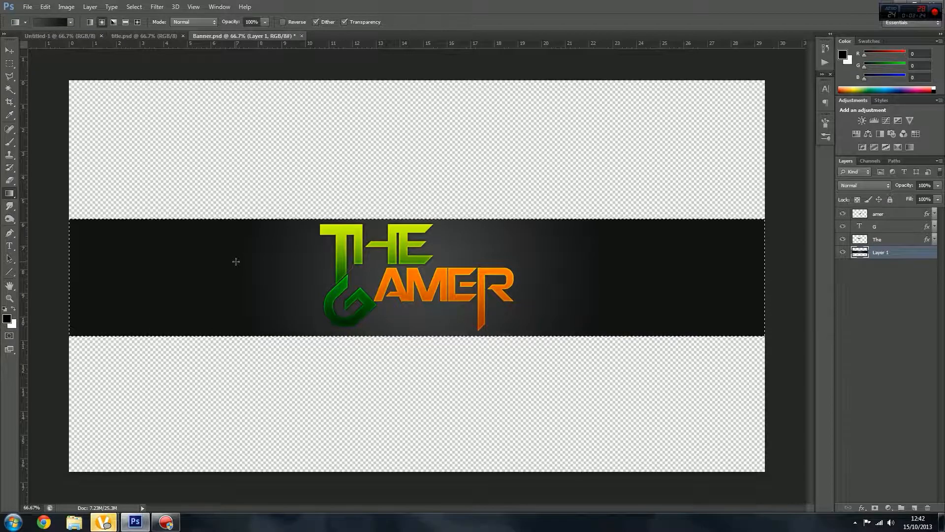
{"action": "key", "text": "ctrl+d"}
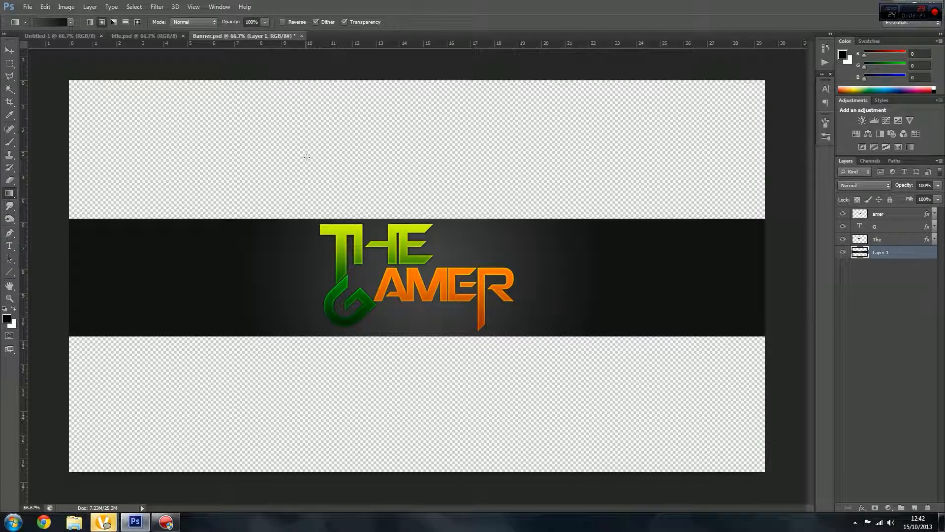
{"action": "left_click", "coordinate": [9, 51]}
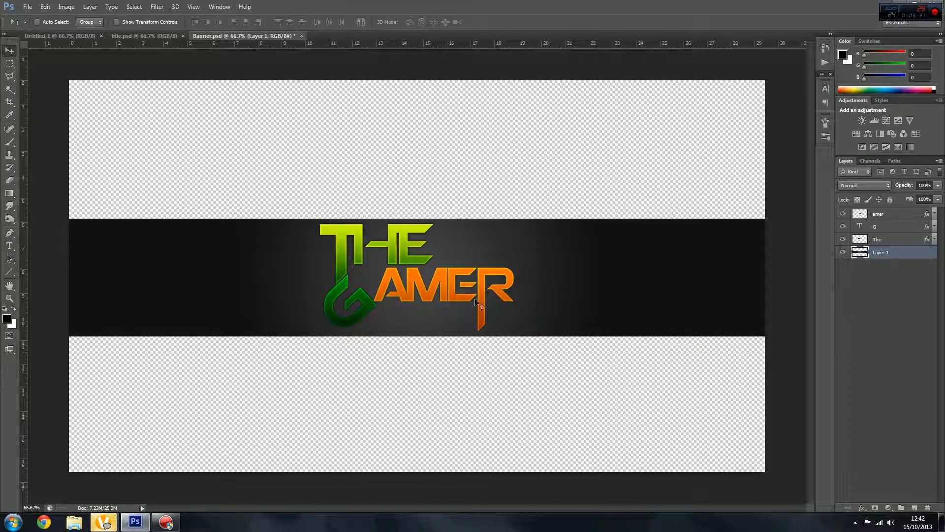
{"action": "left_click", "coordinate": [9, 193]}
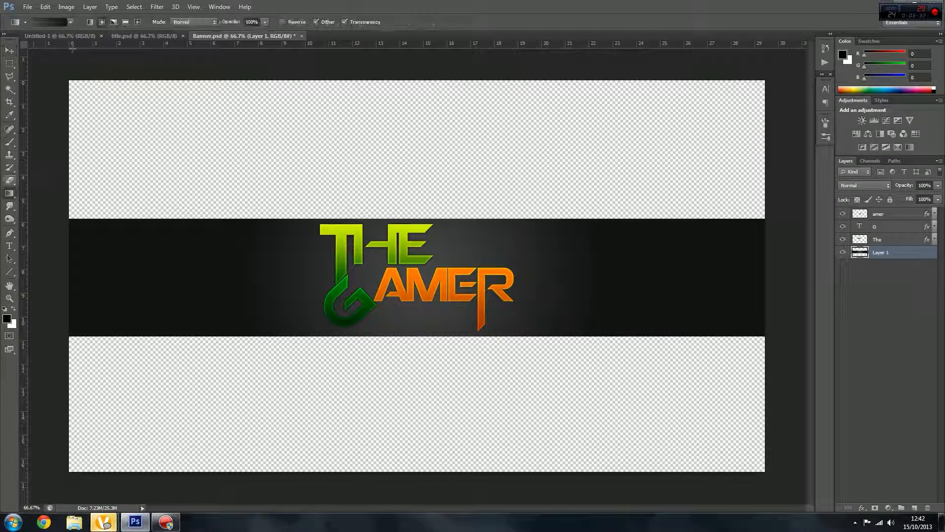
{"action": "left_click", "coordinate": [40, 22]}
{"action": "double_click", "coordinate": [645, 409]}
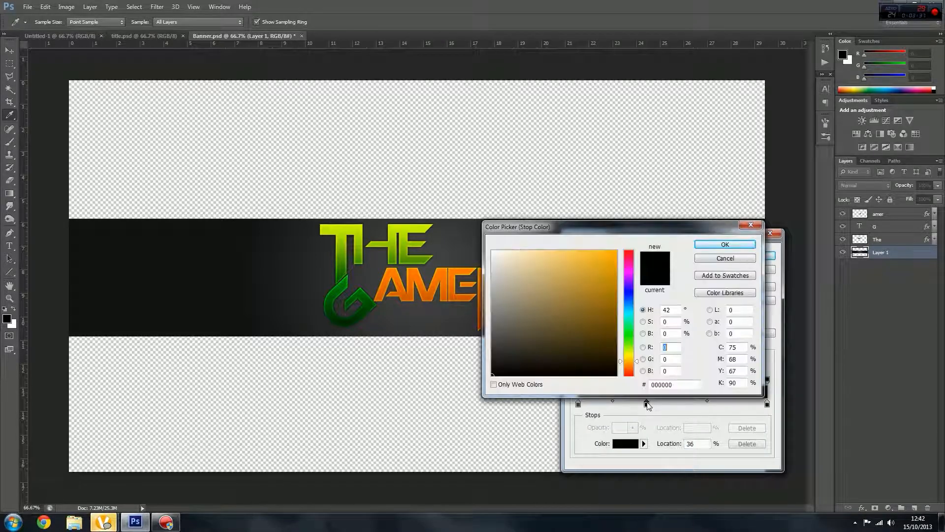
{"action": "left_click", "coordinate": [755, 270]}
{"action": "left_click", "coordinate": [755, 269]}
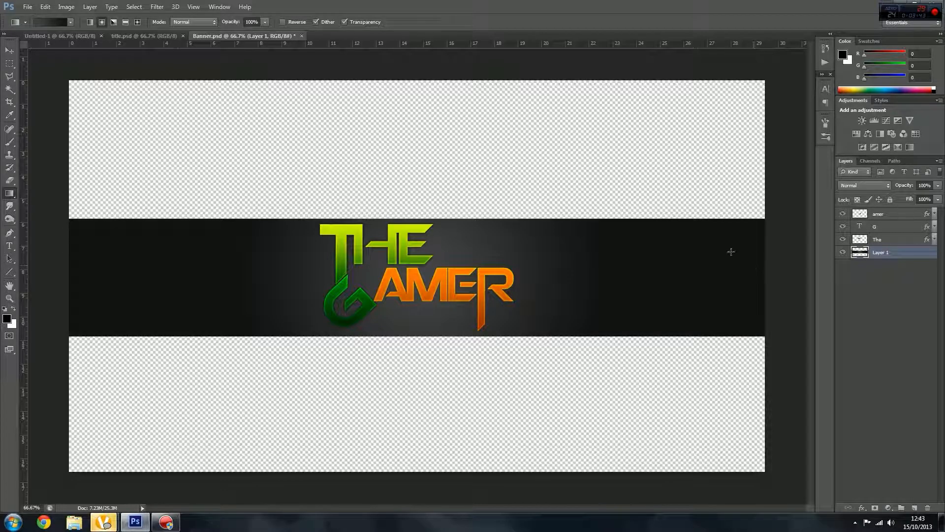
Open the great-grunge-texture and grunge_texture2_preview images together from the Grunge folder inside TEXTURES.
{"action": "left_click", "coordinate": [28, 8]}
{"action": "left_click", "coordinate": [37, 27]}
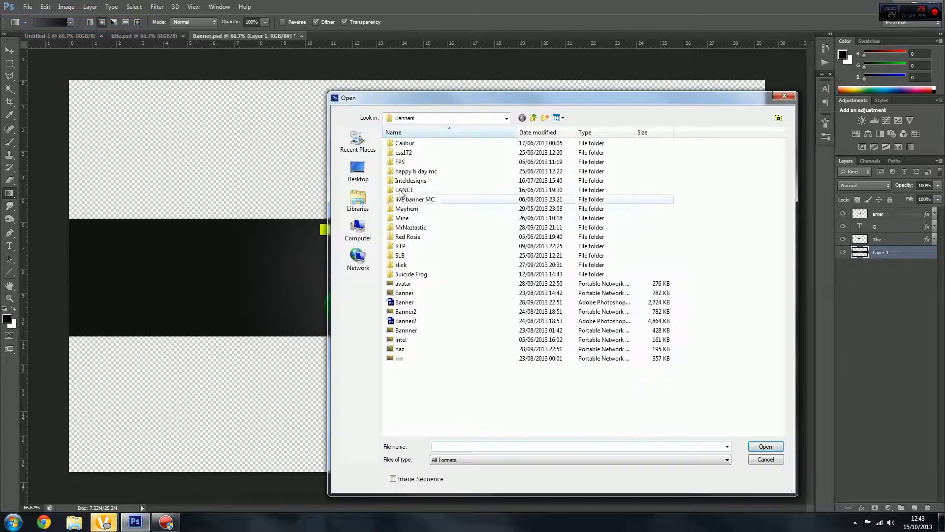
{"action": "left_click", "coordinate": [450, 118]}
{"action": "left_click", "coordinate": [433, 208]}
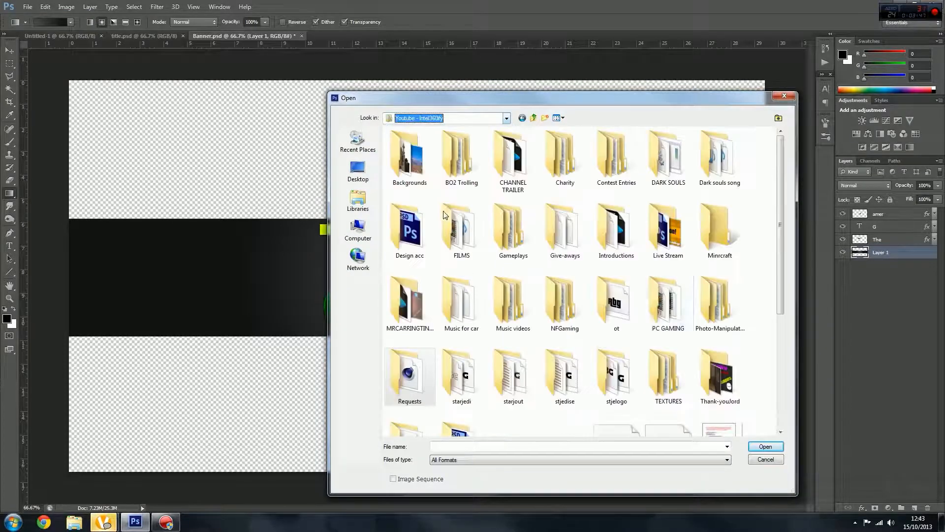
{"action": "scroll", "coordinate": [643, 316], "scroll_direction": "down", "scroll_amount": 4}
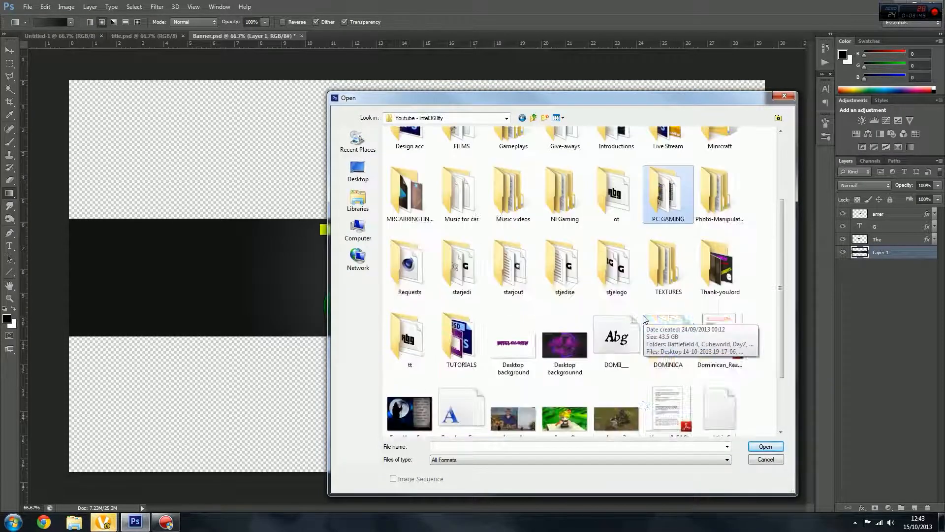
{"action": "double_click", "coordinate": [673, 199]}
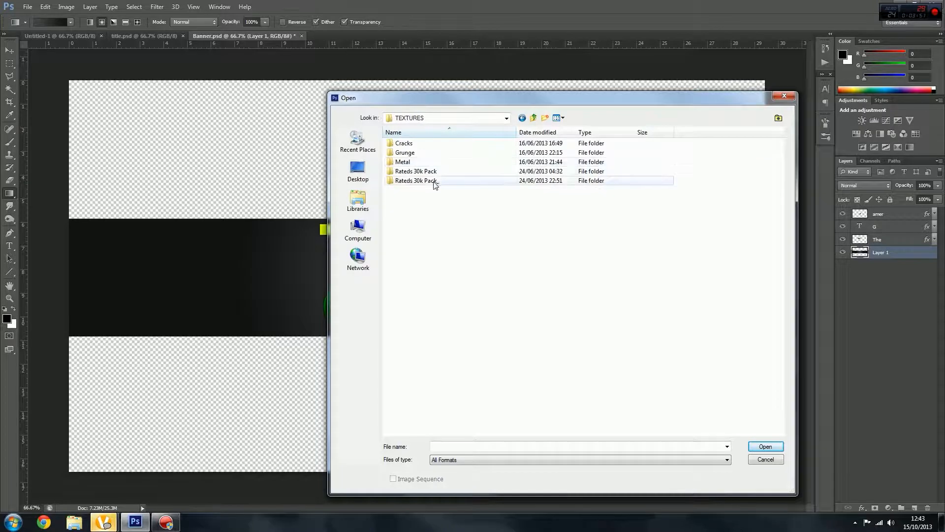
{"action": "double_click", "coordinate": [404, 153]}
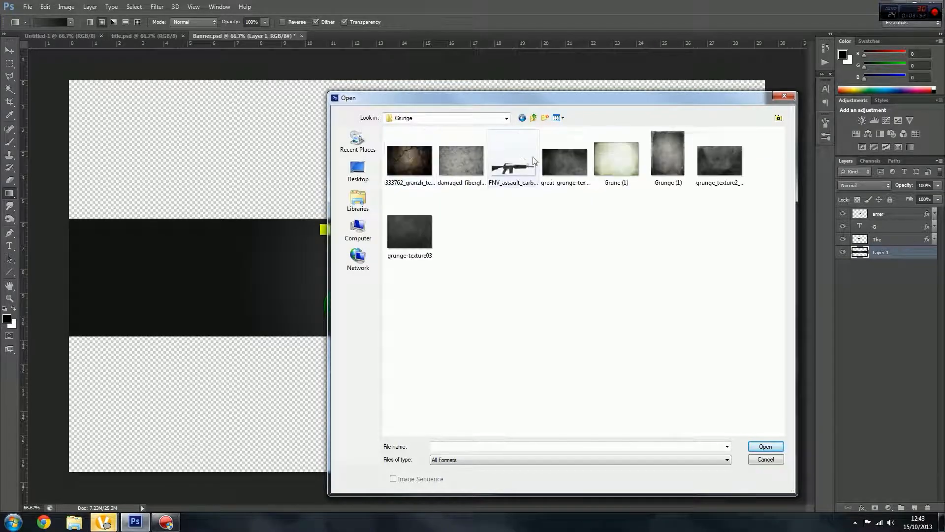
{"action": "left_click", "coordinate": [558, 165]}
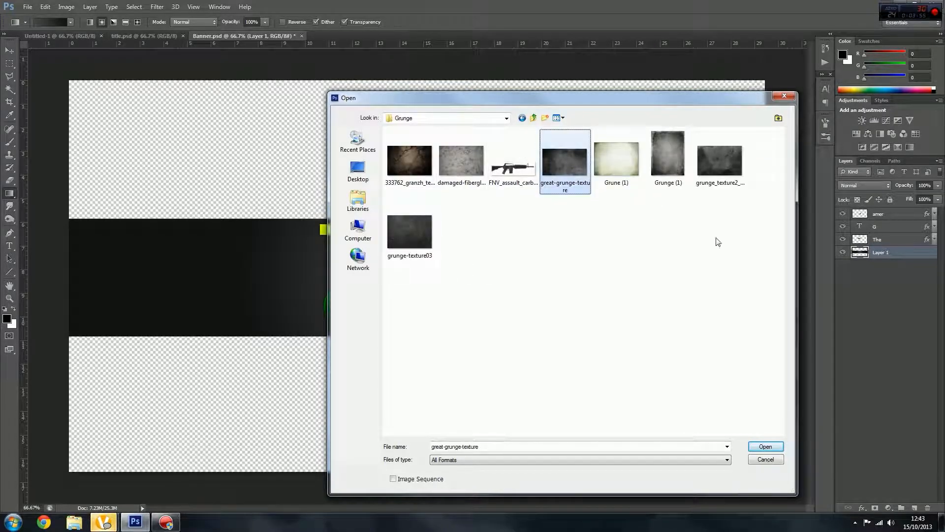
{"action": "left_click", "coordinate": [723, 150], "text": "ctrl"}
{"action": "left_click", "coordinate": [765, 446]}
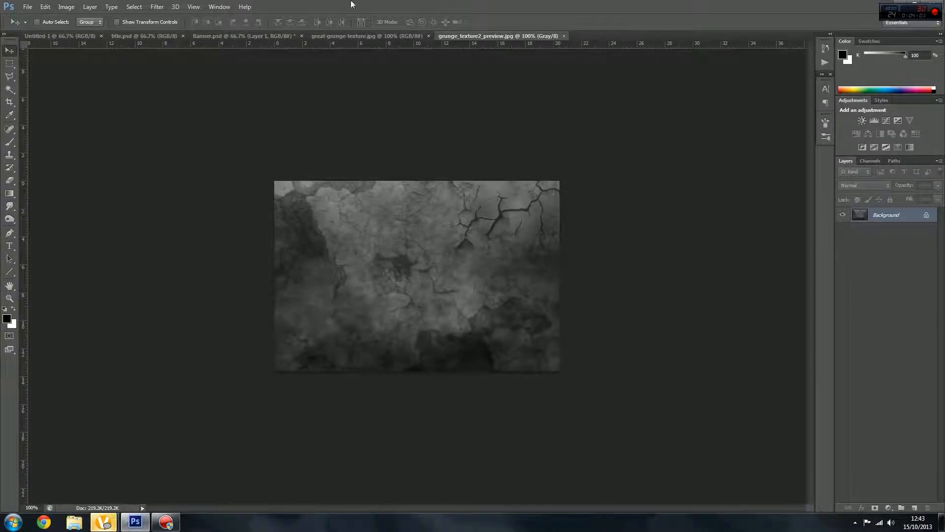
Compare the two grunge textures, then copy grunge_texture2_preview into Banner.psd and place it over the band's left end.
{"action": "left_click", "coordinate": [340, 37]}
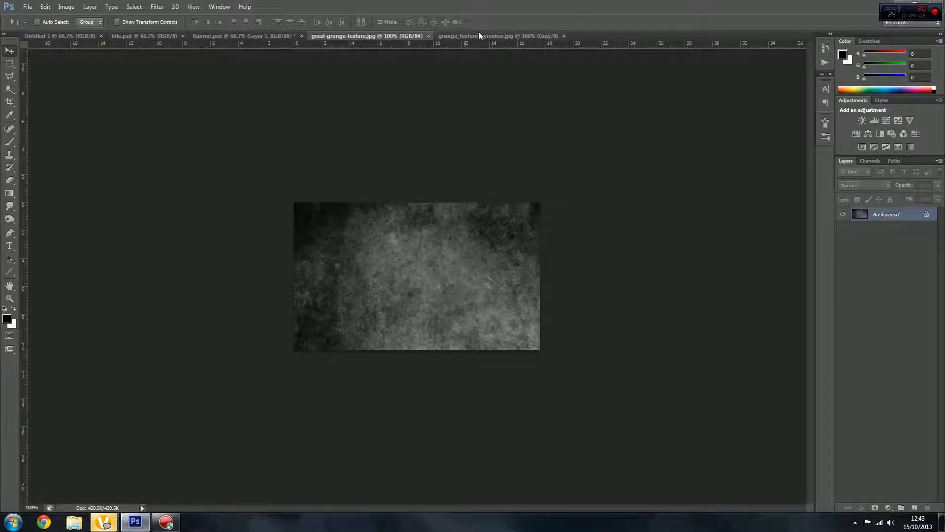
{"action": "left_click", "coordinate": [504, 36]}
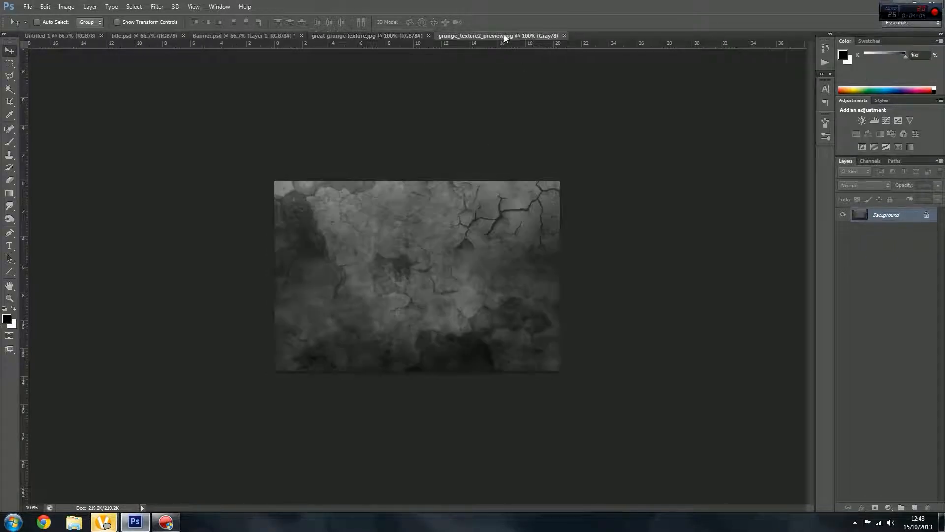
{"action": "left_click_drag", "start_coordinate": [391, 201], "coordinate": [183, 268]}
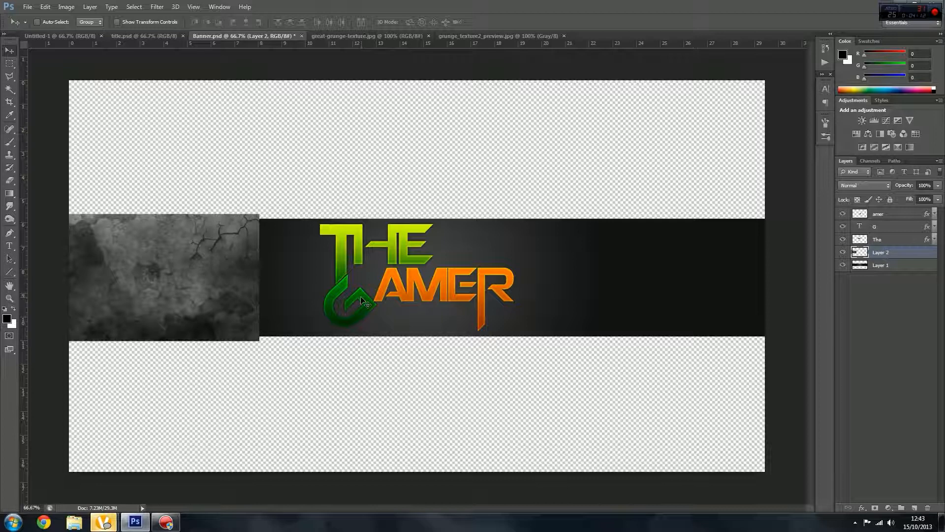
Duplicate the cracked texture layer and place the copy further right along the band, overlapping the original tile.
{"action": "key", "text": "ctrl+j"}
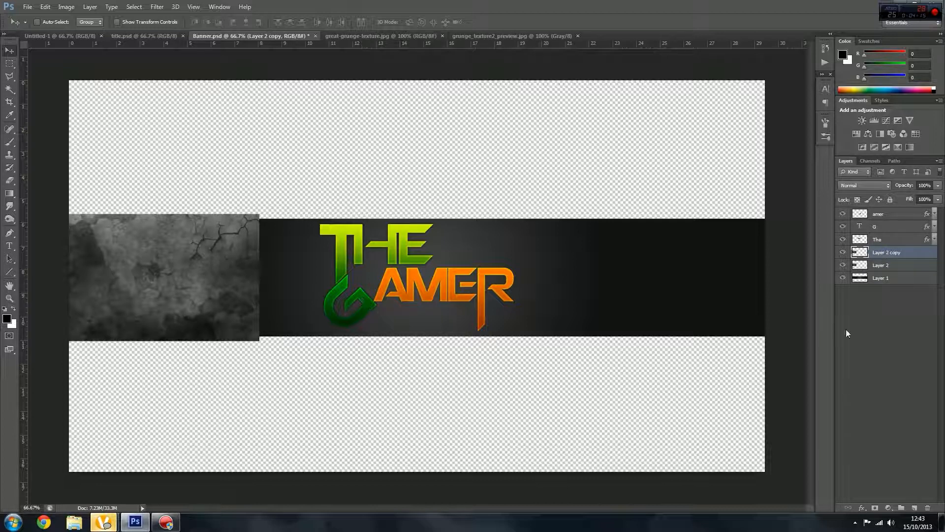
{"action": "left_click_drag", "start_coordinate": [133, 258], "coordinate": [321, 290]}
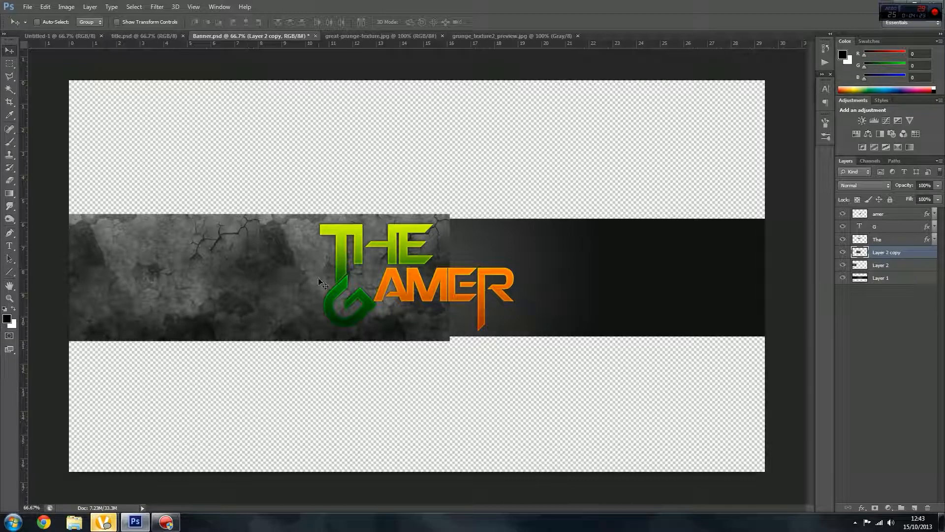
{"action": "left_click_drag", "start_coordinate": [320, 282], "coordinate": [256, 270]}
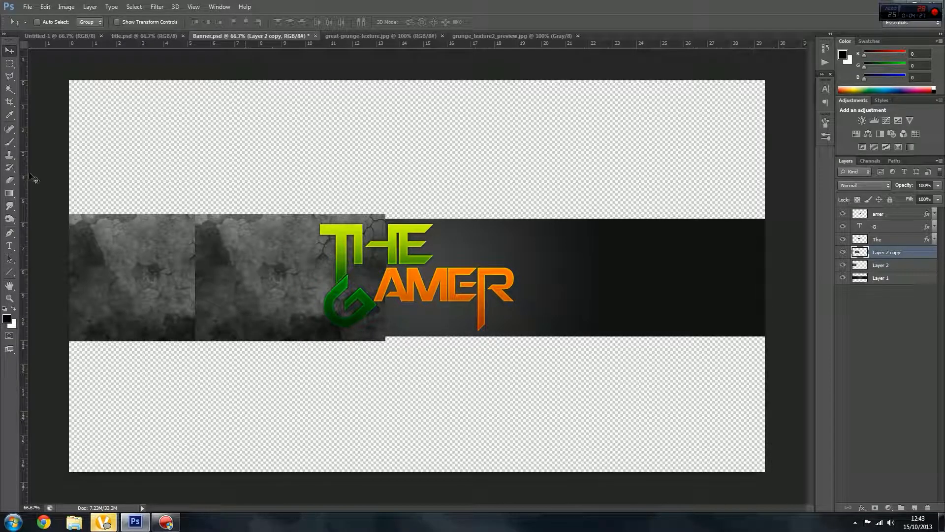
Set the Eraser brush to 129 px and soften the copy's left edge so it blends into the first texture tile.
{"action": "left_click", "coordinate": [10, 179]}
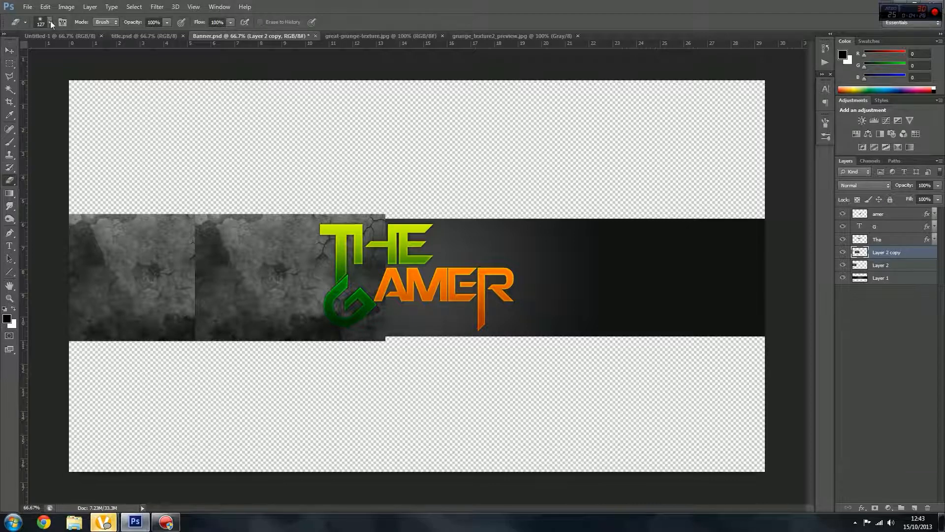
{"action": "left_click", "coordinate": [50, 20]}
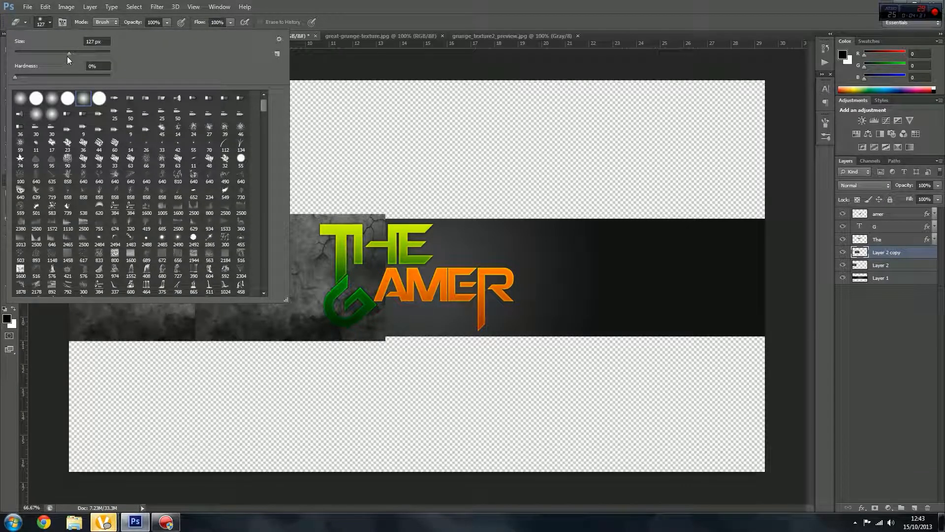
{"action": "left_click_drag", "start_coordinate": [68, 54], "coordinate": [80, 54]}
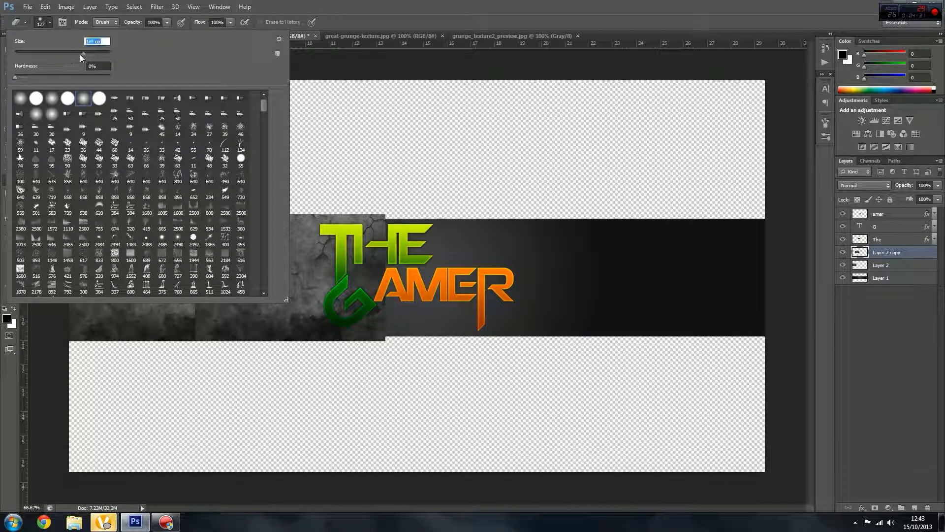
{"action": "left_click", "coordinate": [51, 19]}
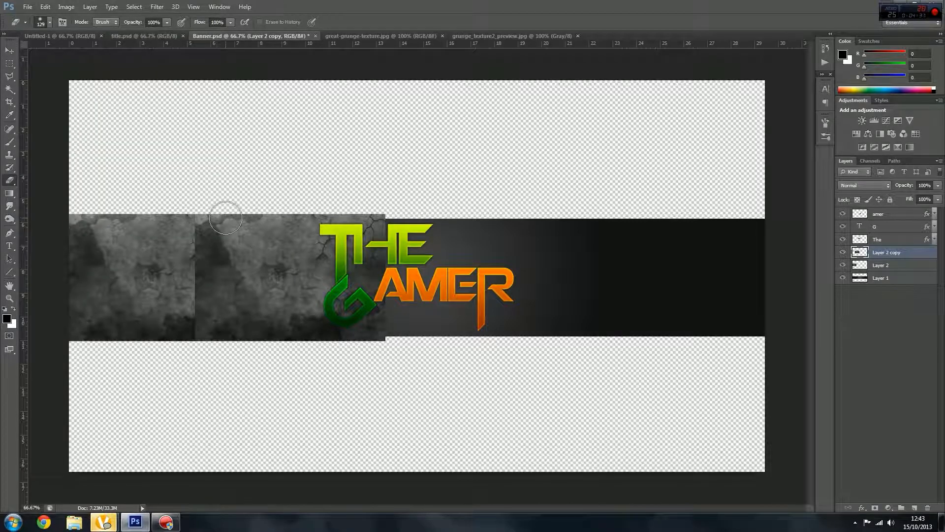
{"action": "mouse_move", "coordinate": [197, 207]}
{"action": "left_mouse_down"}
{"action": "mouse_move", "coordinate": [194, 244]}
{"action": "mouse_move", "coordinate": [187, 213]}
{"action": "mouse_move", "coordinate": [198, 310]}
{"action": "mouse_move", "coordinate": [192, 276]}
{"action": "mouse_move", "coordinate": [201, 274]}
{"action": "mouse_move", "coordinate": [194, 329]}
{"action": "mouse_move", "coordinate": [227, 340]}
{"action": "mouse_move", "coordinate": [217, 232]}
{"action": "mouse_move", "coordinate": [248, 313]}
{"action": "left_mouse_up"}
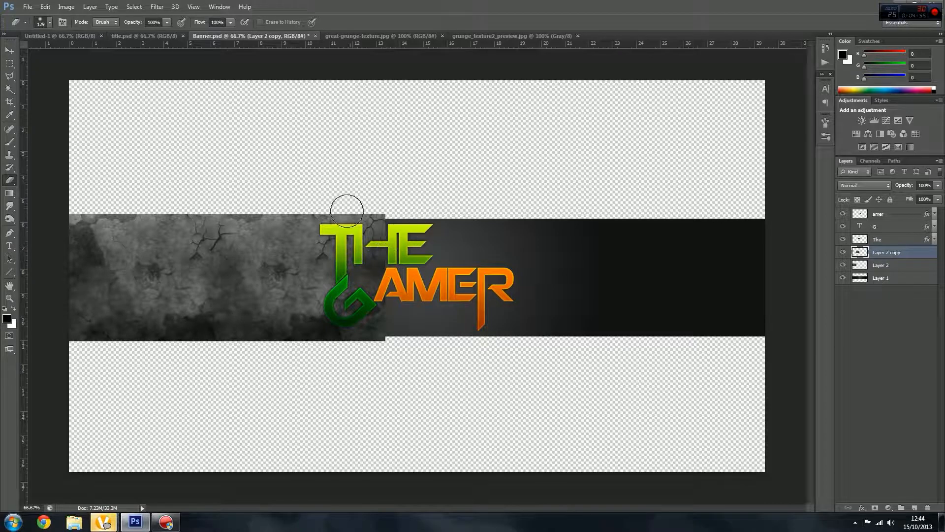
Duplicate Layer 2 again and move the copy right so the texture extends to the right end of the logo.
{"action": "left_click", "coordinate": [9, 51]}
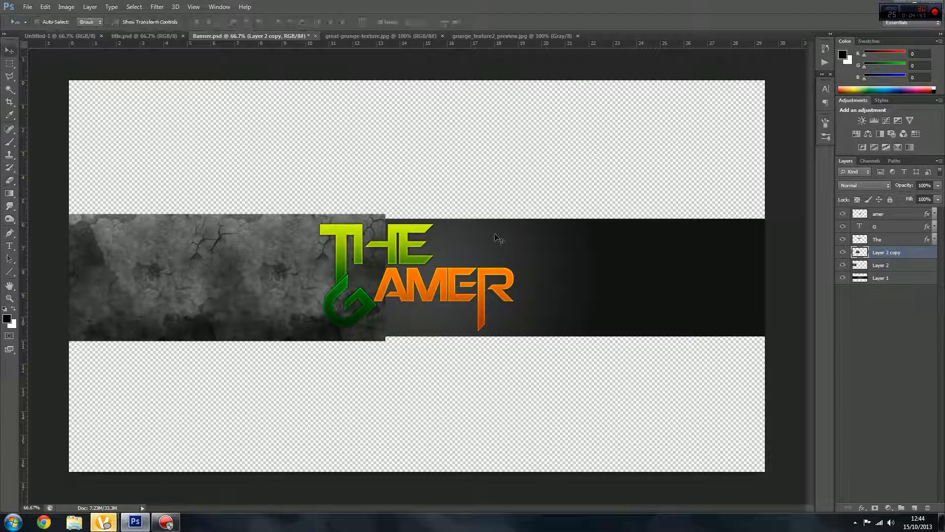
{"action": "left_click", "coordinate": [874, 266]}
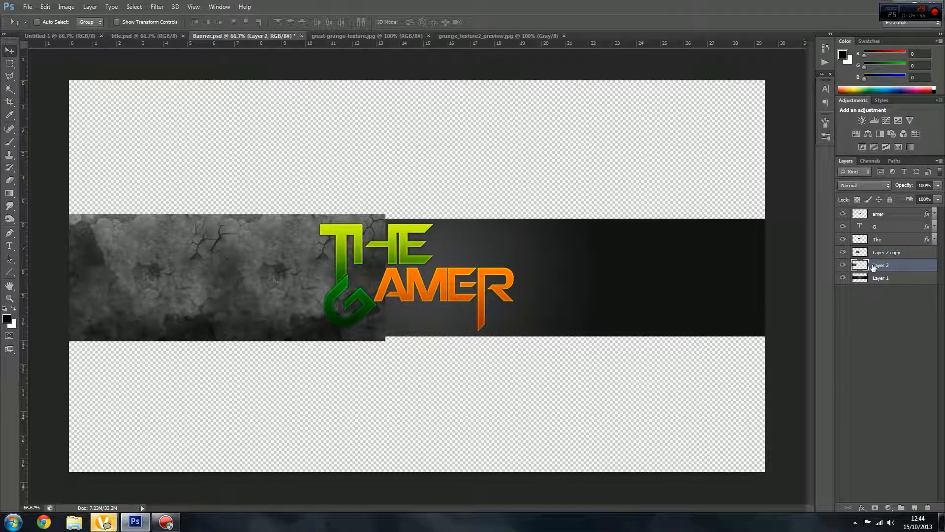
{"action": "key", "text": "ctrl+j"}
{"action": "left_click_drag", "start_coordinate": [285, 279], "coordinate": [471, 311]}
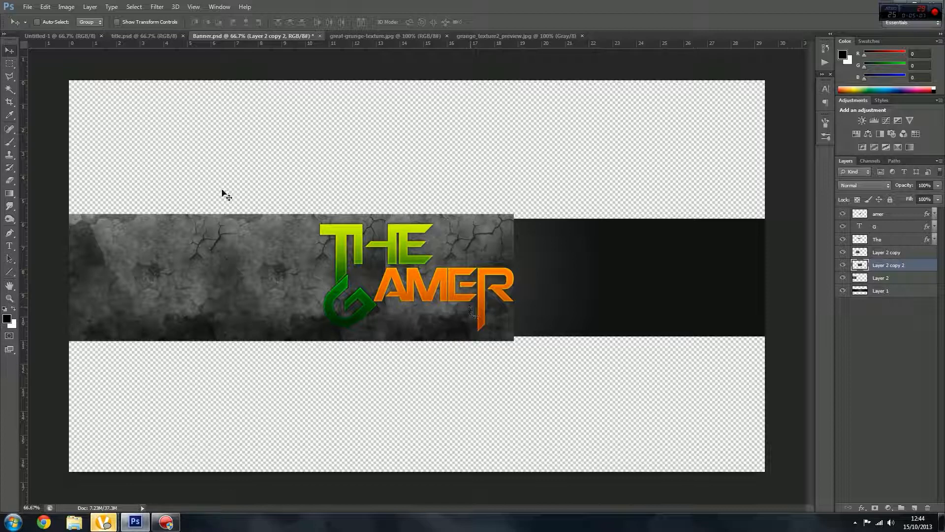
Erase the right edge of Layer 2 copy behind the logo to blend it into the neighbouring texture tile.
{"action": "left_click", "coordinate": [13, 178]}
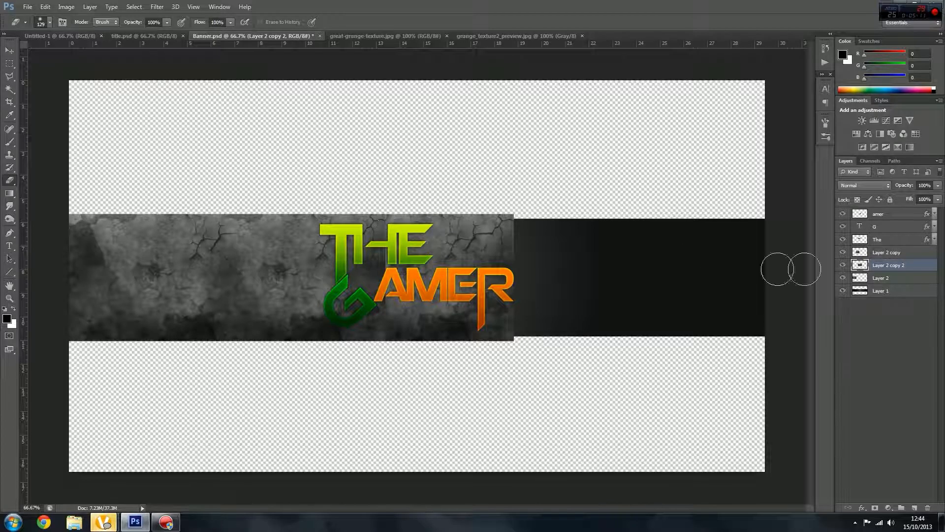
{"action": "left_click", "coordinate": [889, 253]}
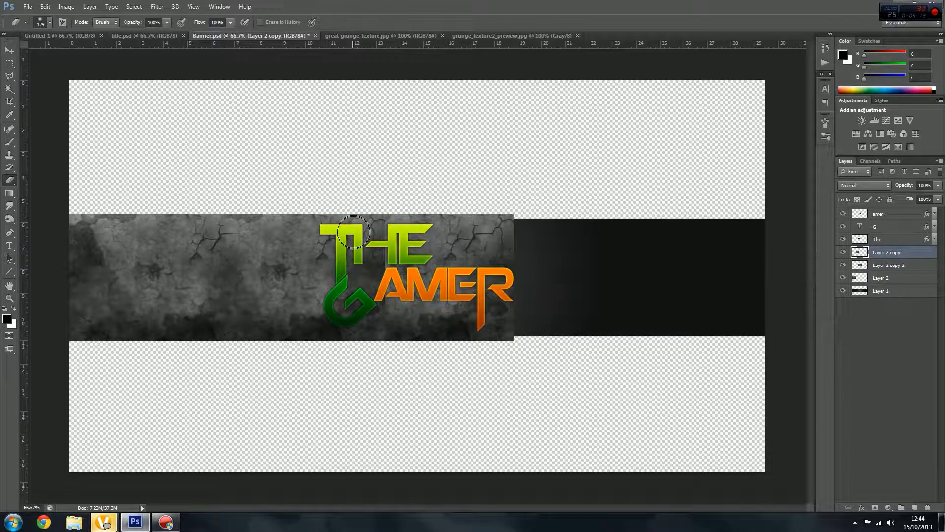
{"action": "mouse_move", "coordinate": [355, 252]}
{"action": "left_mouse_down"}
{"action": "mouse_move", "coordinate": [353, 272]}
{"action": "mouse_move", "coordinate": [365, 283]}
{"action": "mouse_move", "coordinate": [354, 300]}
{"action": "mouse_move", "coordinate": [362, 315]}
{"action": "mouse_move", "coordinate": [366, 303]}
{"action": "mouse_move", "coordinate": [355, 330]}
{"action": "mouse_move", "coordinate": [383, 346]}
{"action": "mouse_move", "coordinate": [387, 219]}
{"action": "mouse_move", "coordinate": [365, 315]}
{"action": "mouse_move", "coordinate": [363, 272]}
{"action": "mouse_move", "coordinate": [380, 321]}
{"action": "mouse_move", "coordinate": [343, 275]}
{"action": "left_mouse_up"}
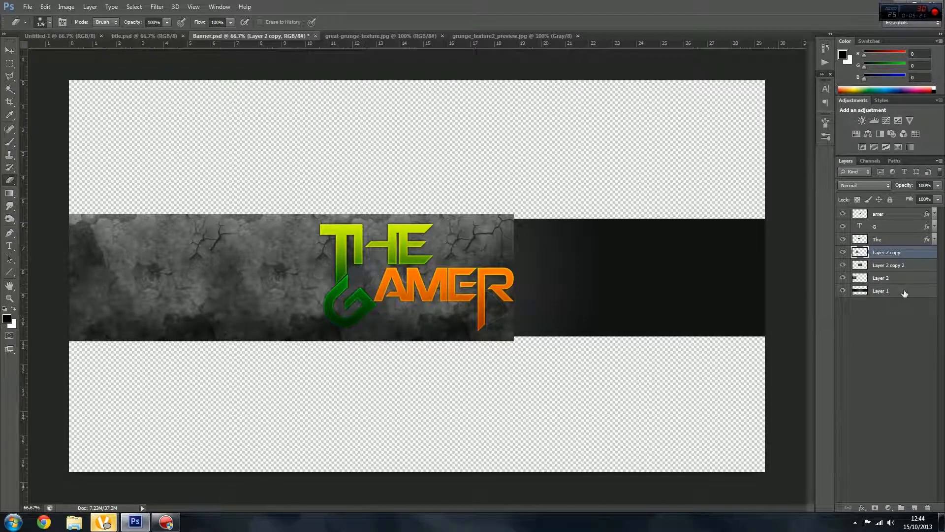
Duplicate Layer 2 once more and move the copy onto the uncovered right part of the band.
{"action": "left_click", "coordinate": [884, 280]}
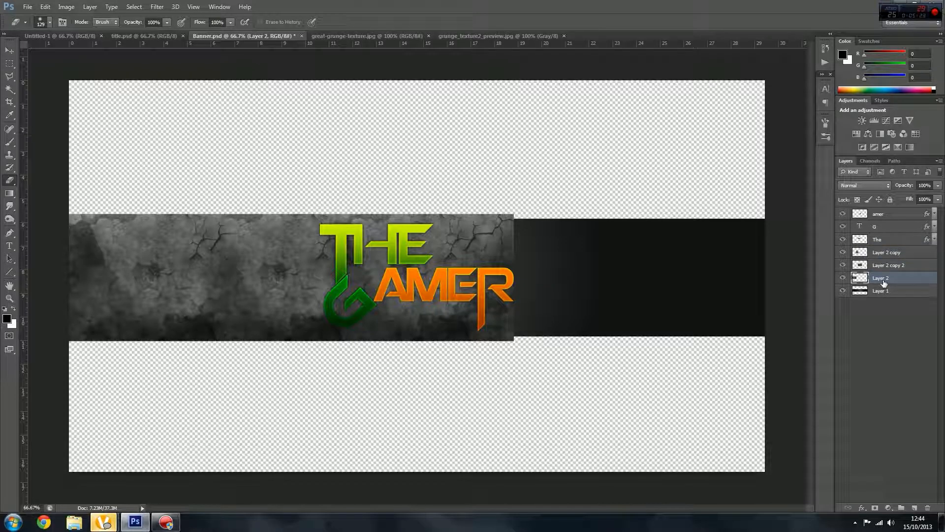
{"action": "key", "text": "ctrl+j"}
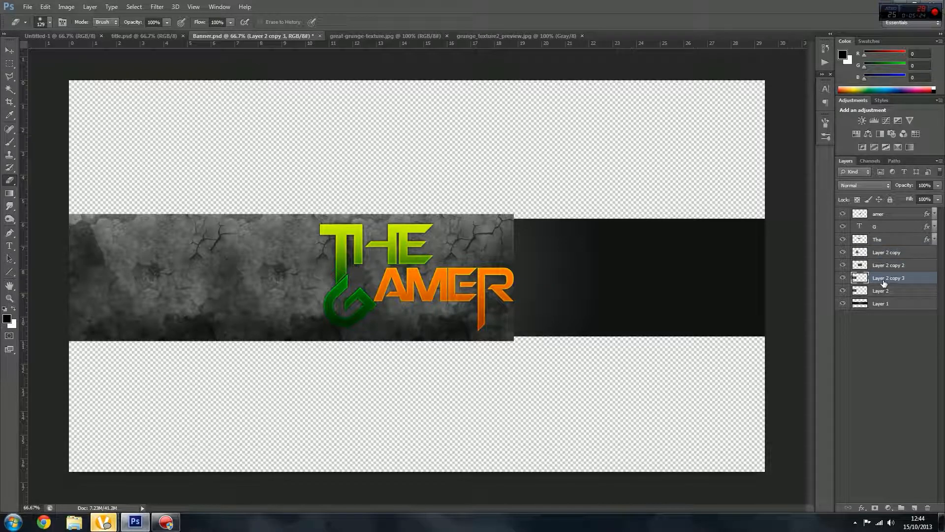
{"action": "left_click", "coordinate": [9, 50]}
{"action": "left_click_drag", "start_coordinate": [415, 286], "coordinate": [639, 285]}
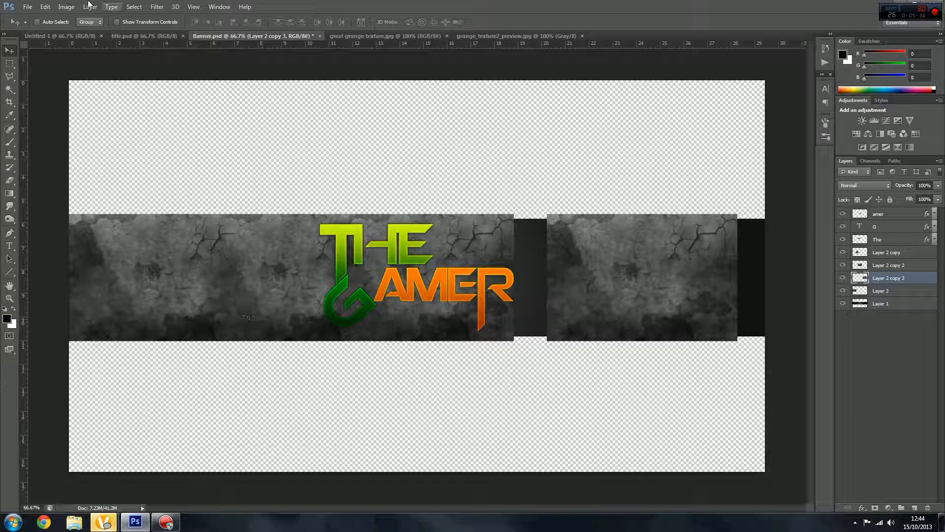
Flip the Layer 2 copy 3 texture tile horizontally.
{"action": "left_click", "coordinate": [45, 6]}
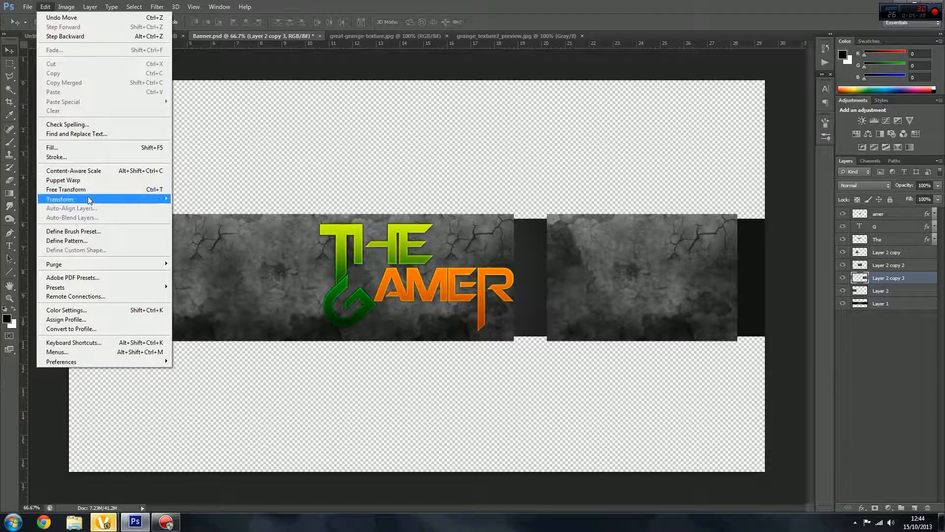
{"action": "mouse_move", "coordinate": [89, 199]}
{"action": "left_click", "coordinate": [199, 307]}
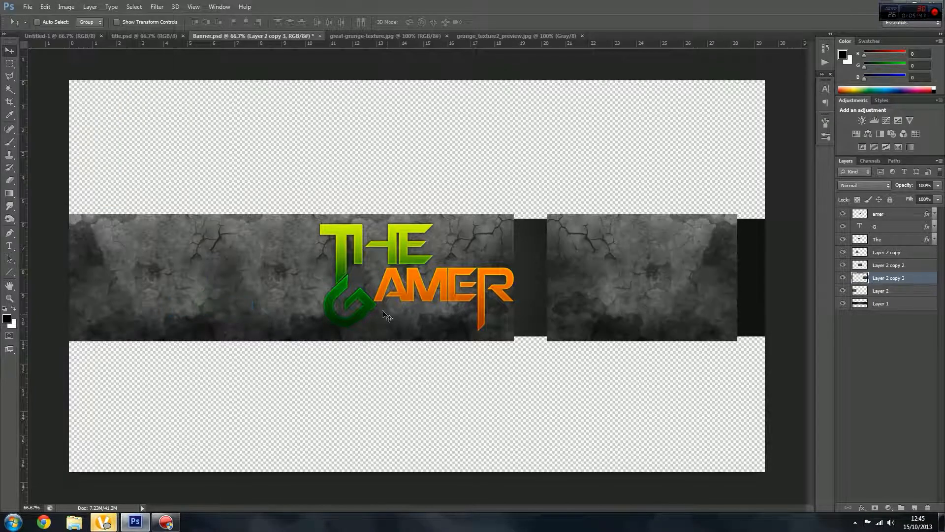
{"action": "left_click", "coordinate": [45, 7]}
{"action": "mouse_move", "coordinate": [104, 205]}
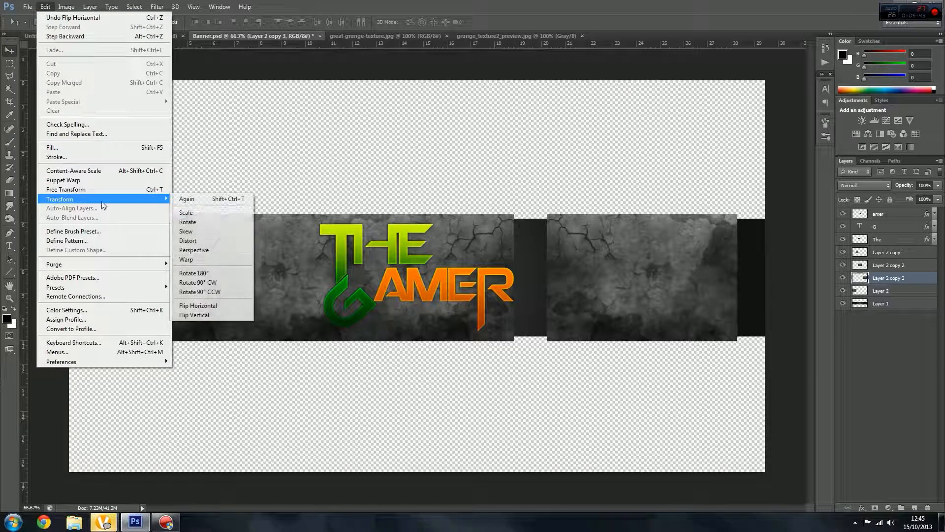
{"action": "left_click", "coordinate": [635, 268]}
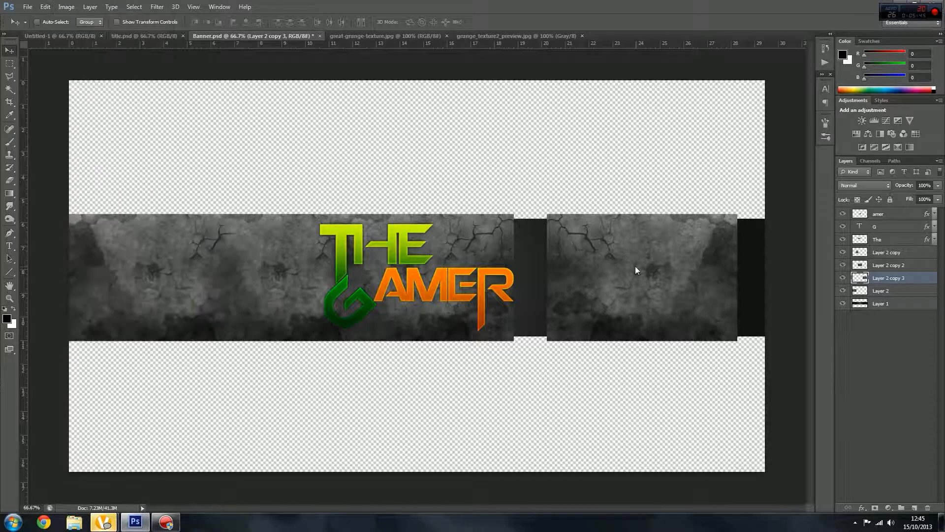
Move the flipped tile left until it overlaps the texture behind the logo's right end, and activate the Eraser.
{"action": "left_click_drag", "start_coordinate": [636, 267], "coordinate": [521, 261]}
{"action": "left_click", "coordinate": [9, 181]}
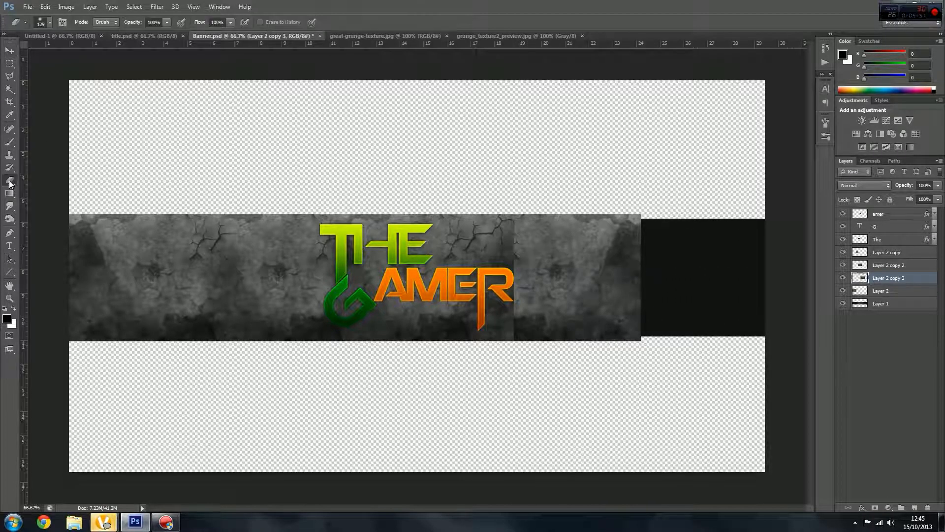
Erase the right edge of Layer 2 copy 2 behind the logo's right end to blend it into the neighbouring tile.
{"action": "left_click", "coordinate": [870, 269]}
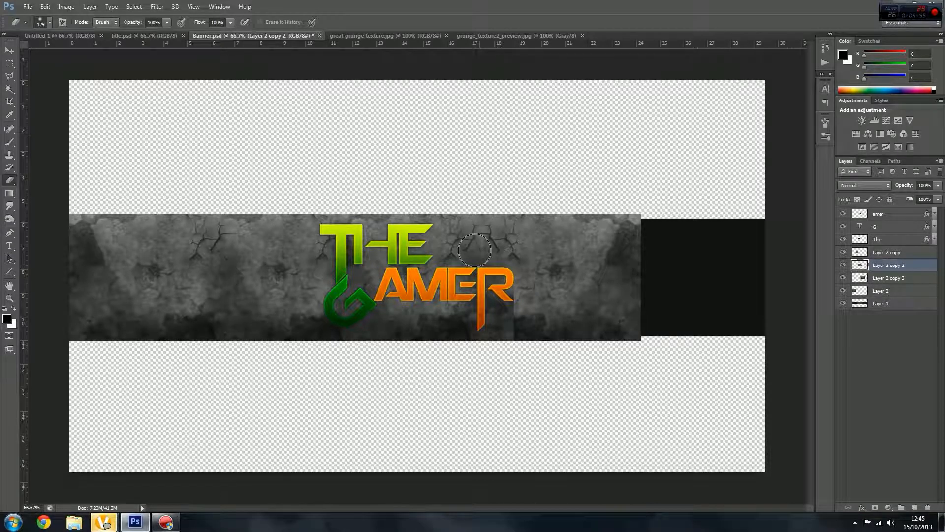
{"action": "mouse_move", "coordinate": [460, 239]}
{"action": "left_mouse_down"}
{"action": "mouse_move", "coordinate": [490, 292]}
{"action": "mouse_move", "coordinate": [512, 291]}
{"action": "mouse_move", "coordinate": [516, 302]}
{"action": "mouse_move", "coordinate": [503, 321]}
{"action": "mouse_move", "coordinate": [519, 345]}
{"action": "mouse_move", "coordinate": [499, 328]}
{"action": "left_mouse_up"}
Duplicate Layer 2 and move the copy onto the uncovered right end of the dark band.
{"action": "left_click", "coordinate": [879, 291]}
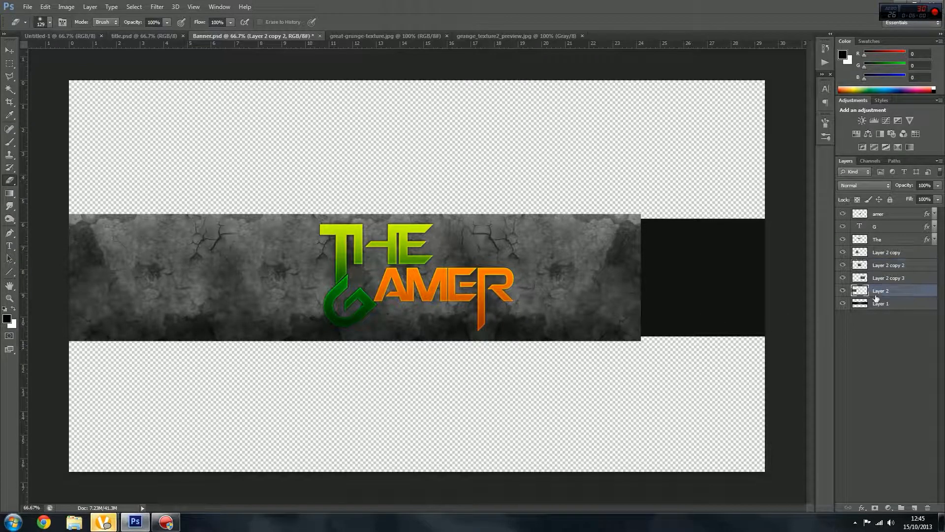
{"action": "key", "text": "ctrl+j"}
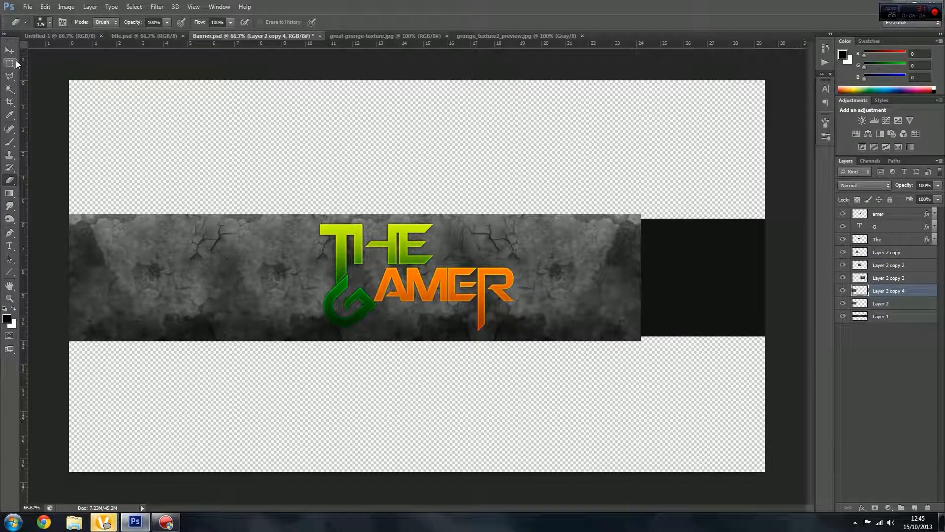
{"action": "left_click", "coordinate": [8, 51]}
{"action": "left_click_drag", "start_coordinate": [82, 202], "coordinate": [435, 265]}
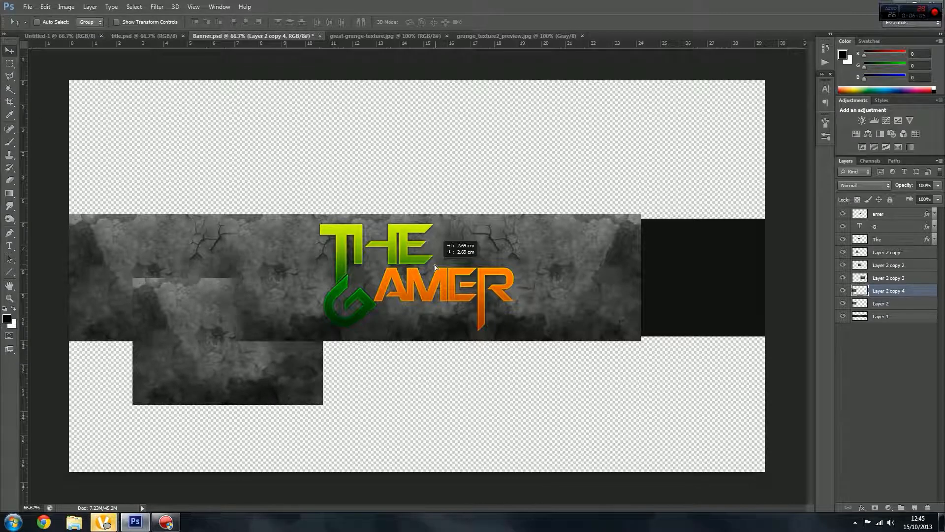
{"action": "key", "text": "ctrl+z"}
{"action": "left_click_drag", "start_coordinate": [146, 252], "coordinate": [661, 276]}
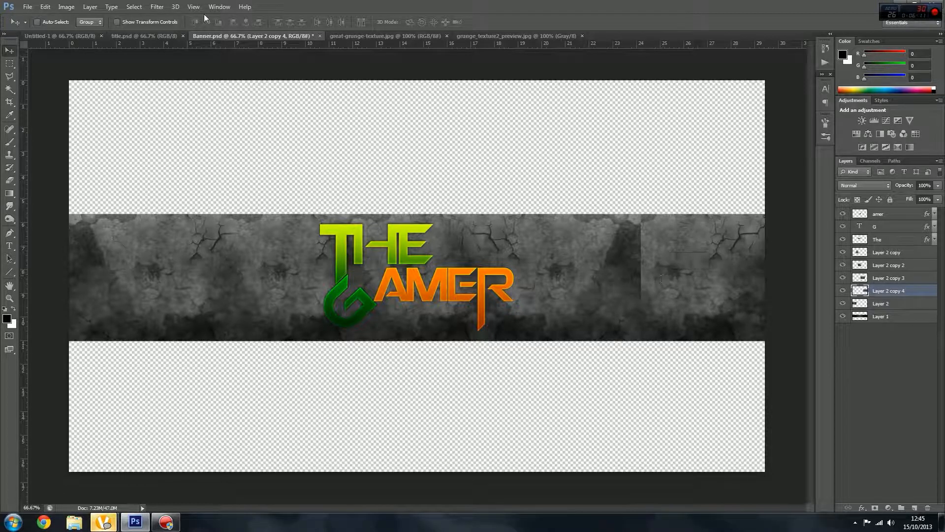
Flip the Layer 2 copy 4 texture tile vertically.
{"action": "left_click", "coordinate": [45, 7]}
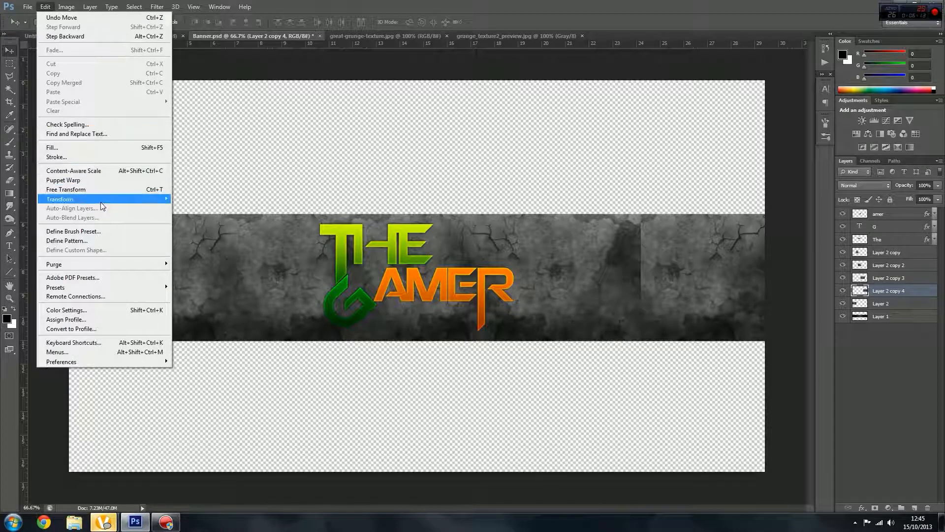
{"action": "mouse_move", "coordinate": [100, 201]}
{"action": "left_click", "coordinate": [216, 316]}
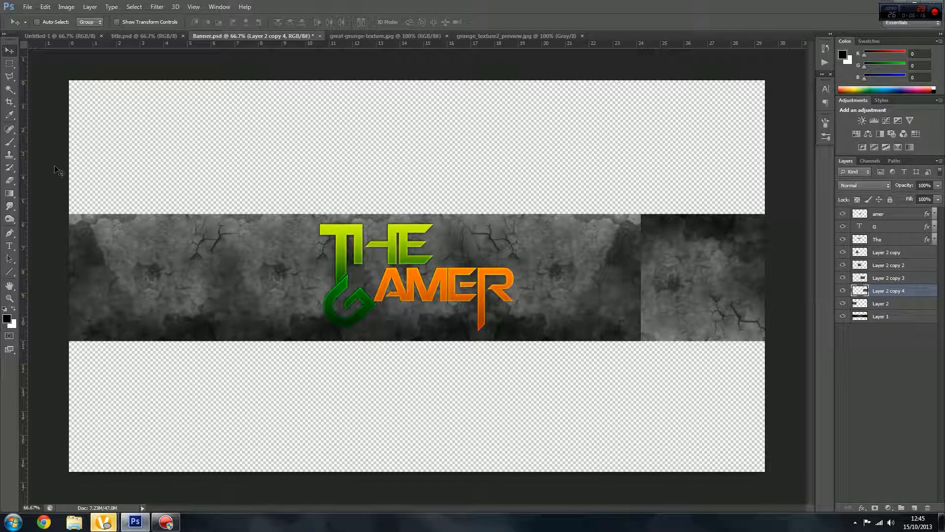
Erase the right edge of Layer 2 copy 3 to blend it into the vertically flipped tile.
{"action": "left_click", "coordinate": [9, 179]}
{"action": "left_click", "coordinate": [888, 278]}
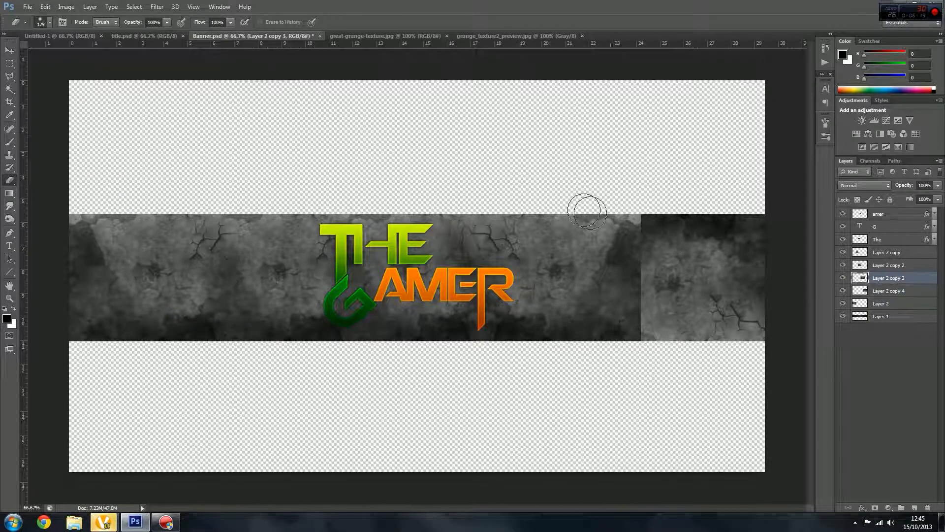
{"action": "mouse_move", "coordinate": [587, 212]}
{"action": "left_mouse_down"}
{"action": "mouse_move", "coordinate": [635, 212]}
{"action": "mouse_move", "coordinate": [633, 249]}
{"action": "mouse_move", "coordinate": [647, 226]}
{"action": "mouse_move", "coordinate": [638, 319]}
{"action": "mouse_move", "coordinate": [649, 343]}
{"action": "mouse_move", "coordinate": [635, 296]}
{"action": "mouse_move", "coordinate": [641, 234]}
{"action": "mouse_move", "coordinate": [615, 307]}
{"action": "left_mouse_up"}
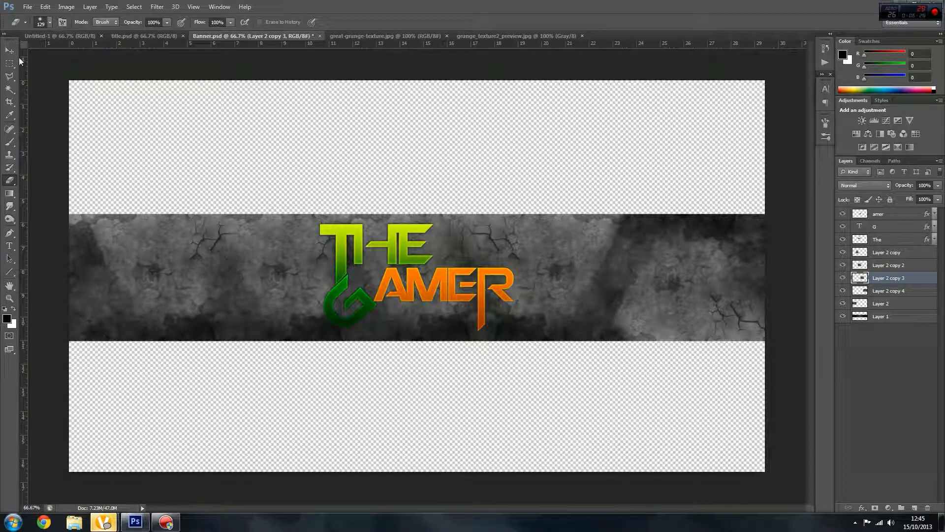
Switch to Chrome, go to google.co.uk and open Google Images.
{"action": "left_click", "coordinate": [361, 34]}
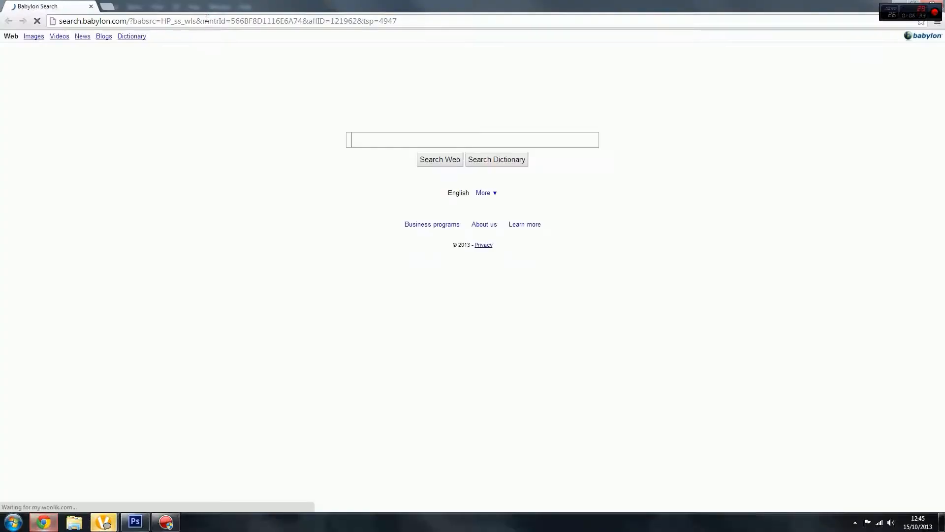
{"action": "left_click", "coordinate": [206, 20]}
{"action": "type", "text": "google.co.uk"}
{"action": "key", "text": "Return"}
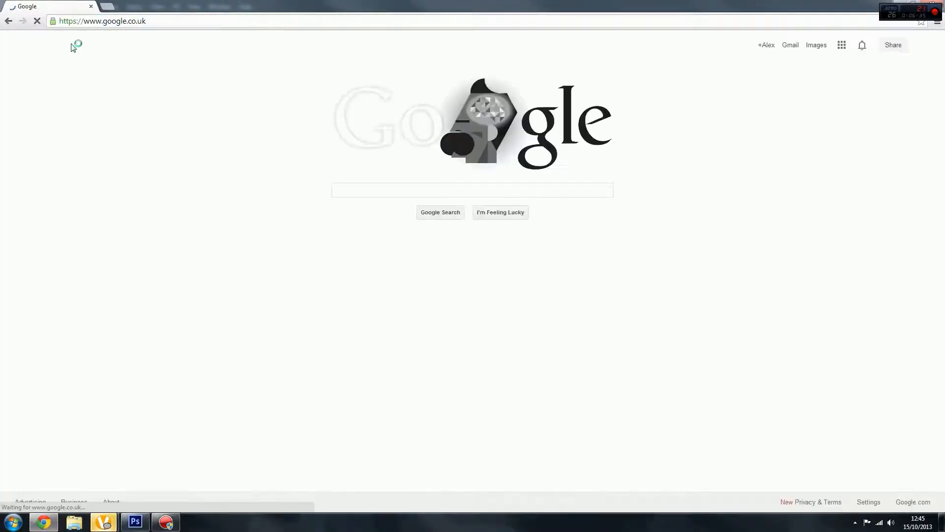
{"action": "left_click", "coordinate": [815, 45]}
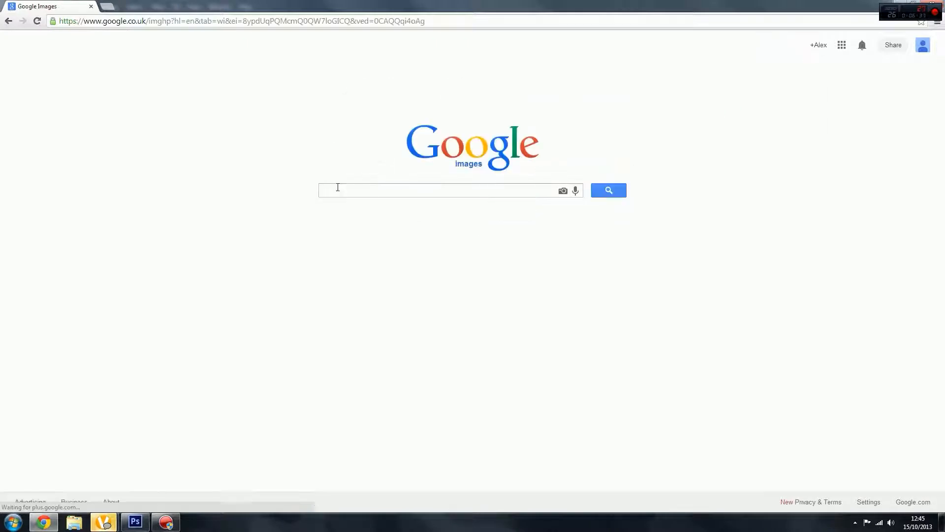
Search Google Images for "grunge textures" and browse through the image results.
{"action": "type", "text": "grunge textures"}
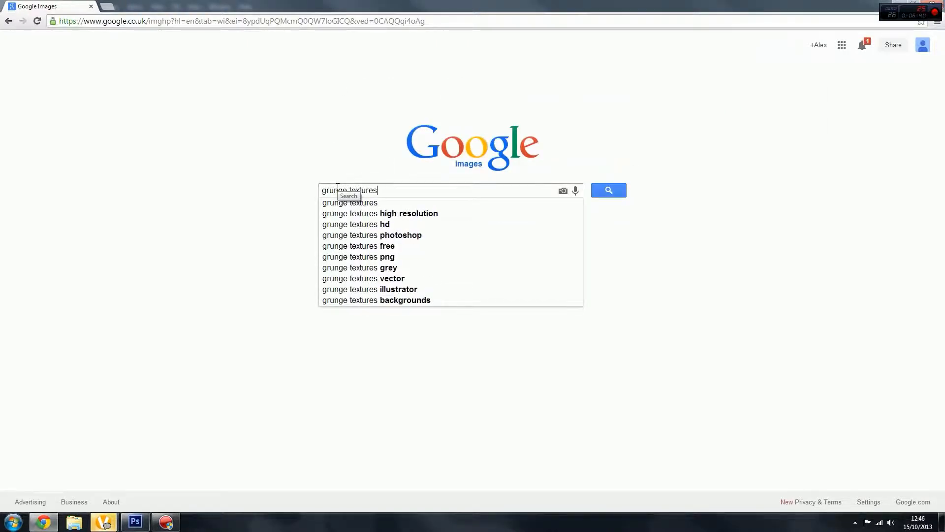
{"action": "key", "text": "Return"}
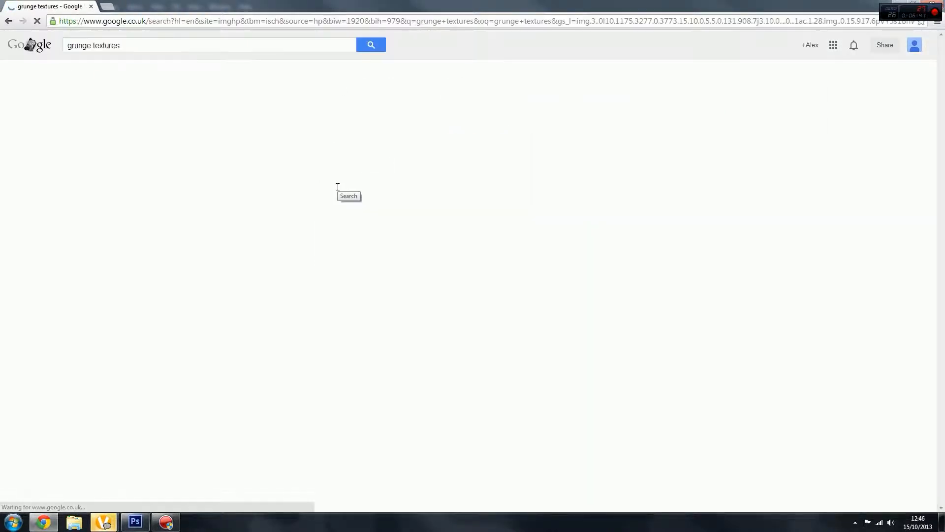
{"action": "scroll", "coordinate": [339, 193], "scroll_direction": "down", "scroll_amount": 20}
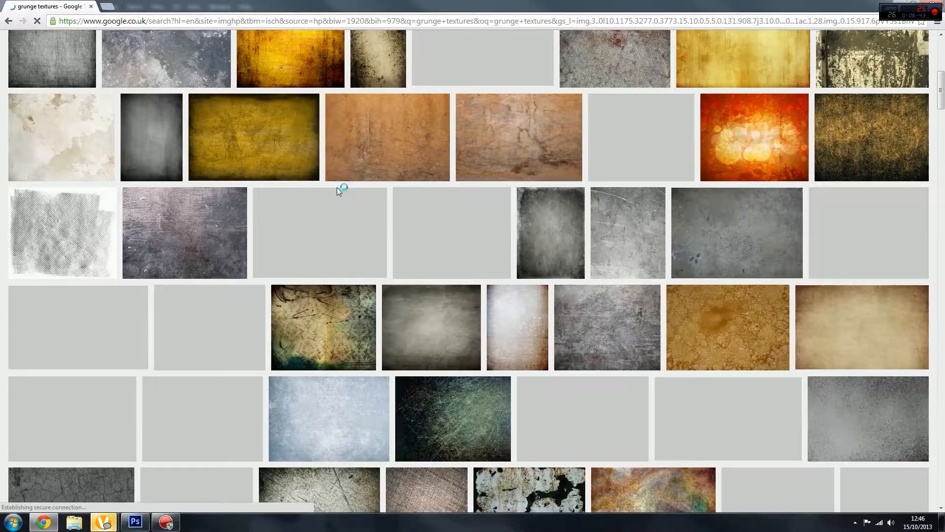
{"action": "scroll", "coordinate": [339, 192], "scroll_direction": "down", "scroll_amount": 15}
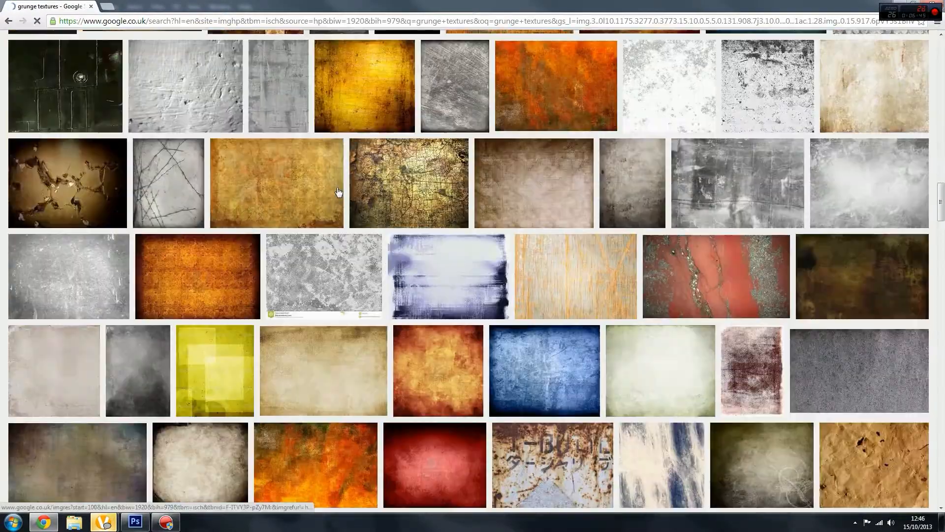
{"action": "scroll", "coordinate": [338, 192], "scroll_direction": "up", "scroll_amount": 20}
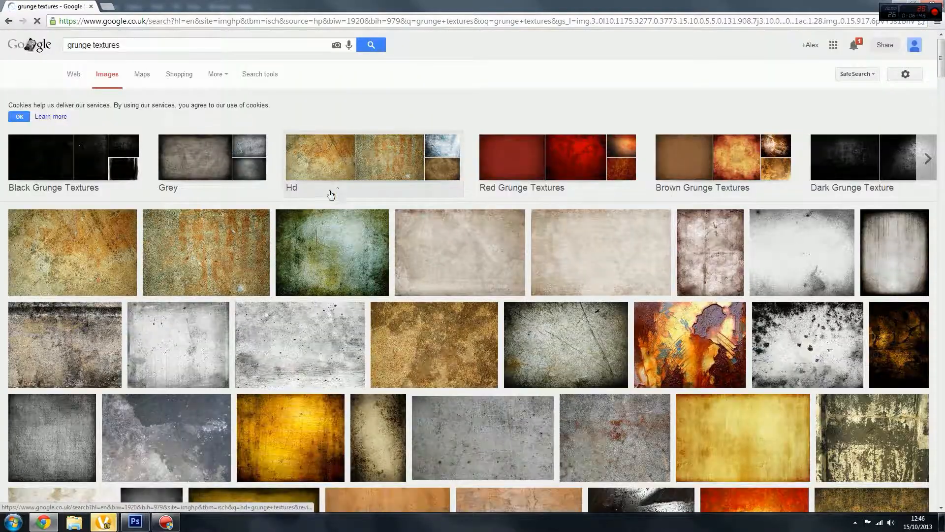
Return to Photoshop and close the great-grunge-texture.jpg document.
{"action": "left_click", "coordinate": [136, 522]}
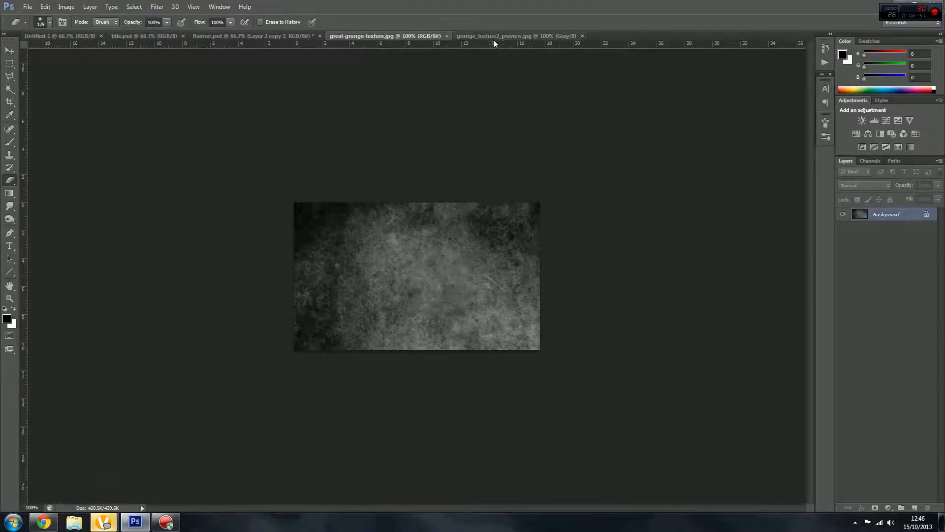
{"action": "left_click", "coordinate": [447, 36]}
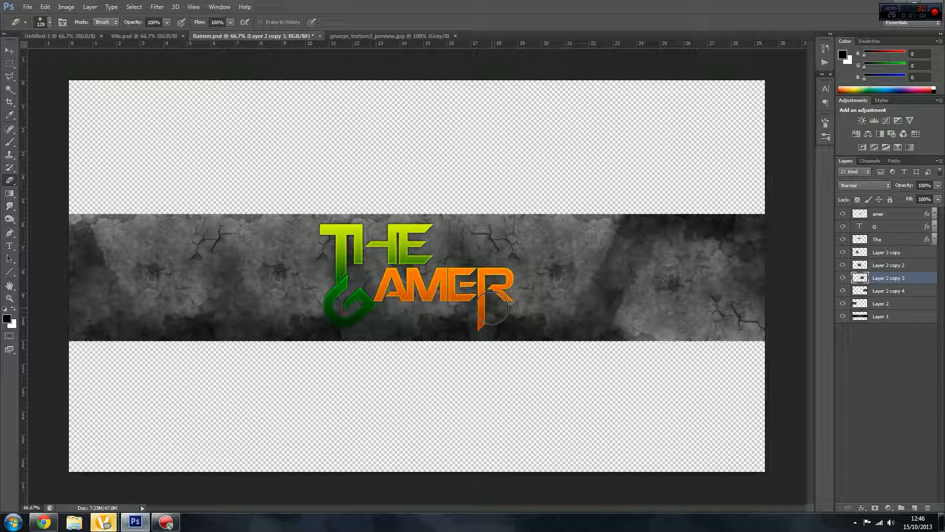
Merge the texture layers from Layer 2 copy down to Layer 2 into one layer.
{"action": "left_click", "coordinate": [882, 253]}
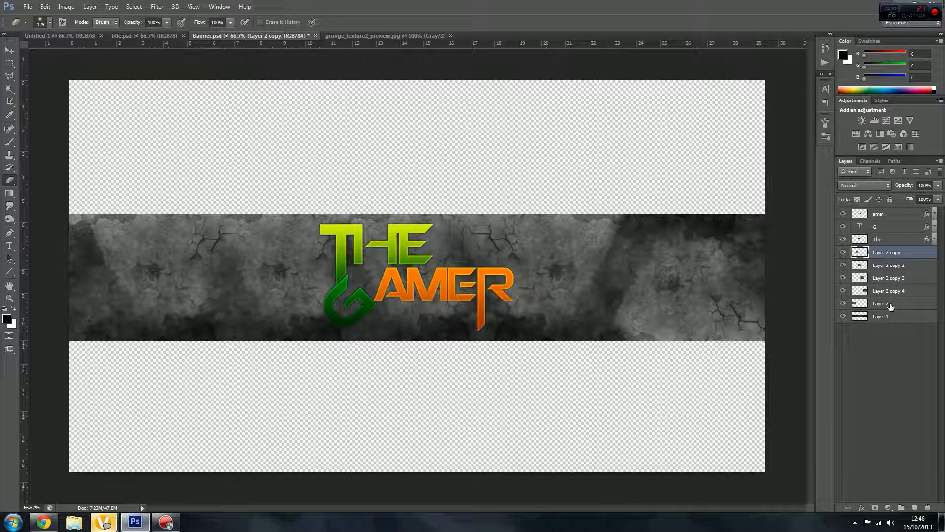
{"action": "left_click", "coordinate": [881, 303], "text": "shift"}
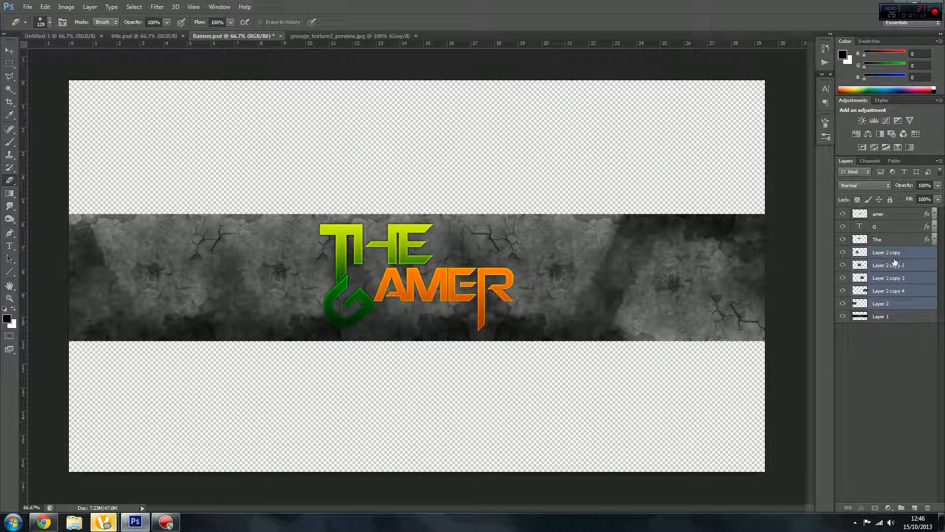
{"action": "key", "text": "ctrl+e"}
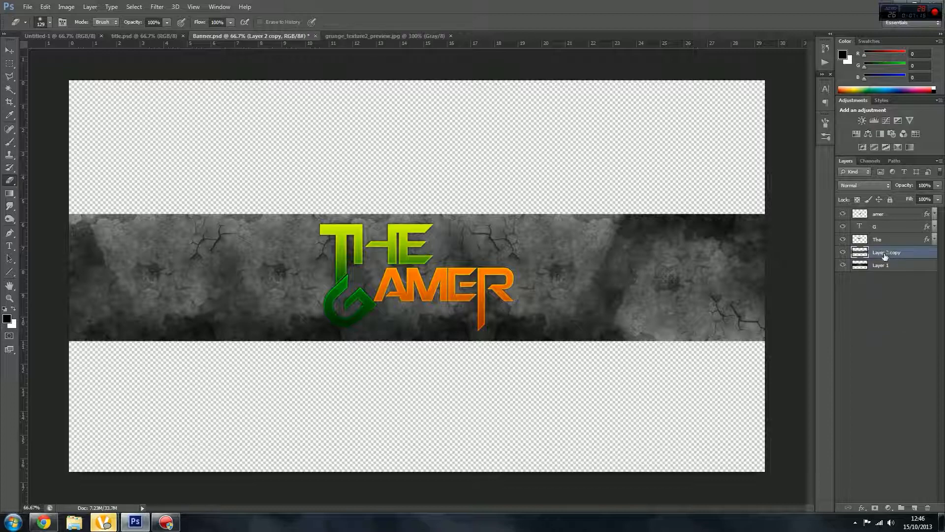
Compare the banner with and without the merged texture layer, and set that layer's blend mode to Overlay.
{"action": "left_click", "coordinate": [843, 252]}
{"action": "left_click", "coordinate": [843, 252]}
{"action": "left_click", "coordinate": [871, 185]}
{"action": "left_click", "coordinate": [848, 314]}
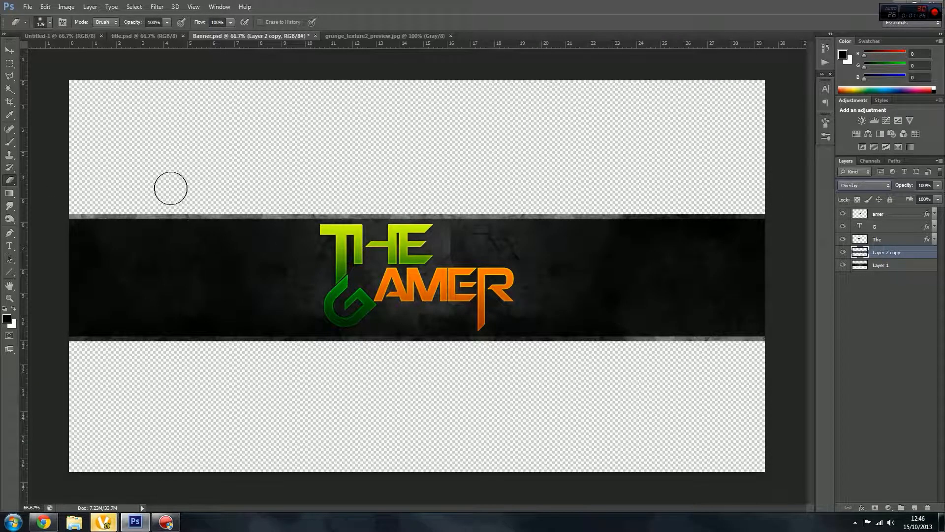
Delete the strip of merged texture that sticks out above the dark band, using a rectangular selection, and deselect.
{"action": "left_click", "coordinate": [5, 66]}
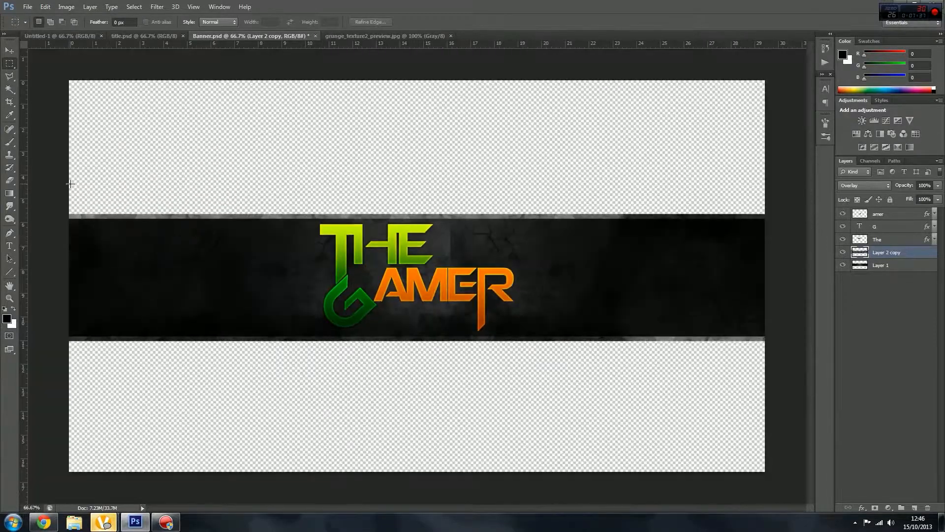
{"action": "left_click_drag", "start_coordinate": [69, 183], "coordinate": [768, 216]}
{"action": "key", "text": "Delete"}
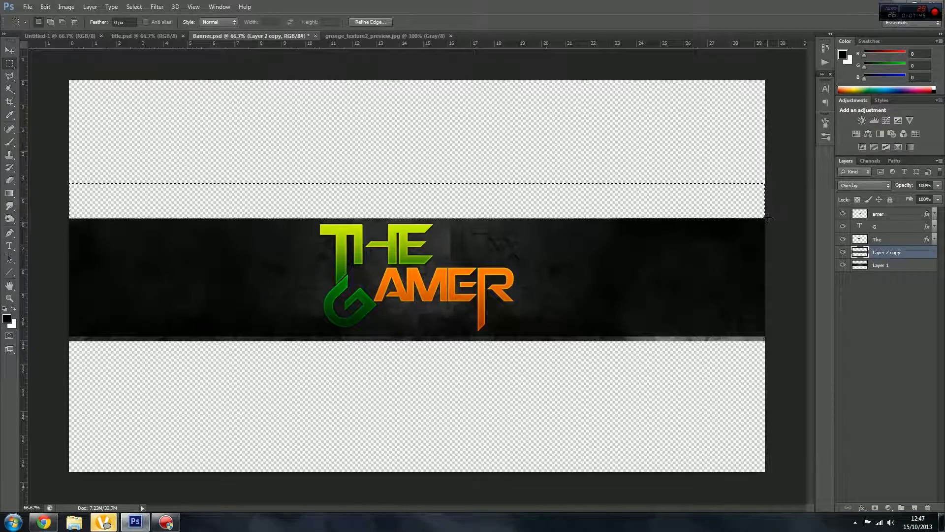
{"action": "key", "text": "ctrl+d"}
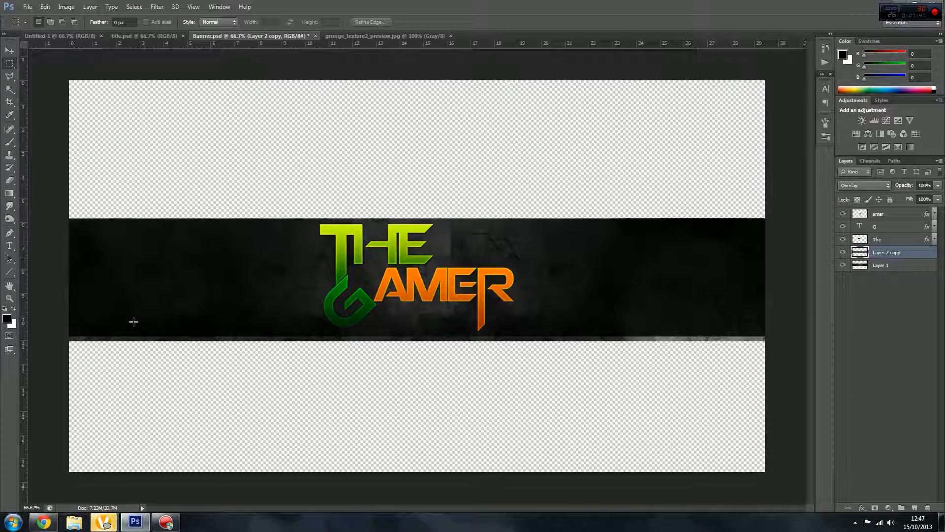
Select and delete the strip of merged texture that sticks out below the dark band, and clear the selection.
{"action": "left_click_drag", "start_coordinate": [67, 340], "coordinate": [88, 347]}
{"action": "left_click", "coordinate": [767, 357]}
{"action": "left_click_drag", "start_coordinate": [766, 356], "coordinate": [61, 340]}
{"action": "key", "text": "Delete"}
{"action": "key", "text": "ctrl+d"}
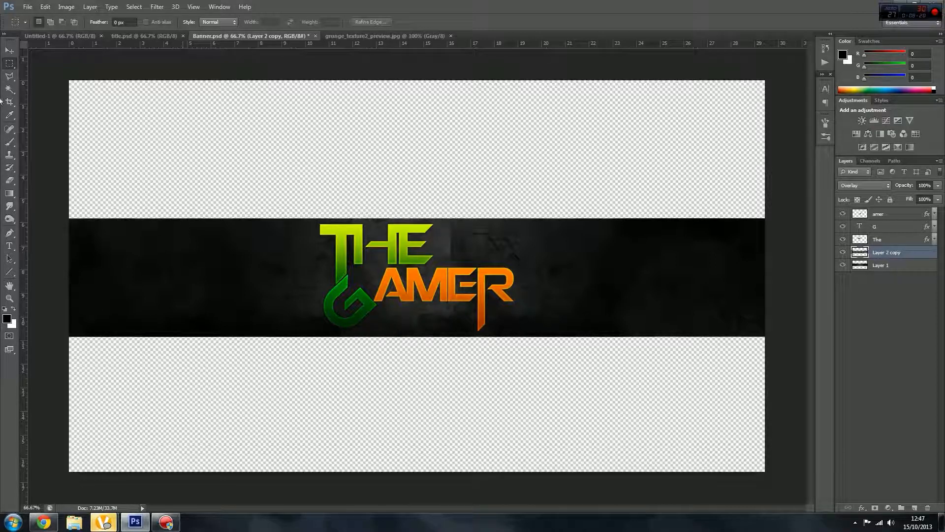
Activate the Type tool and set its font to American Captain.
{"action": "left_click", "coordinate": [10, 246]}
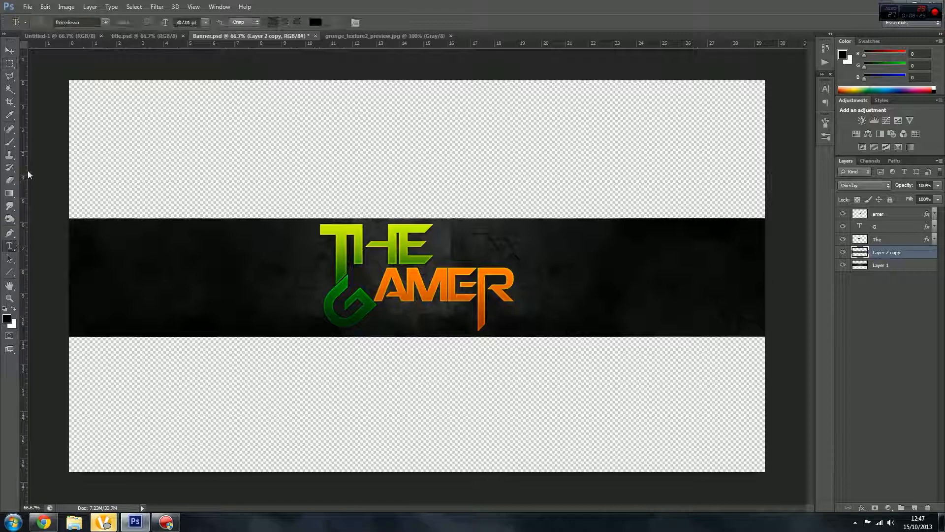
{"action": "left_click", "coordinate": [105, 22]}
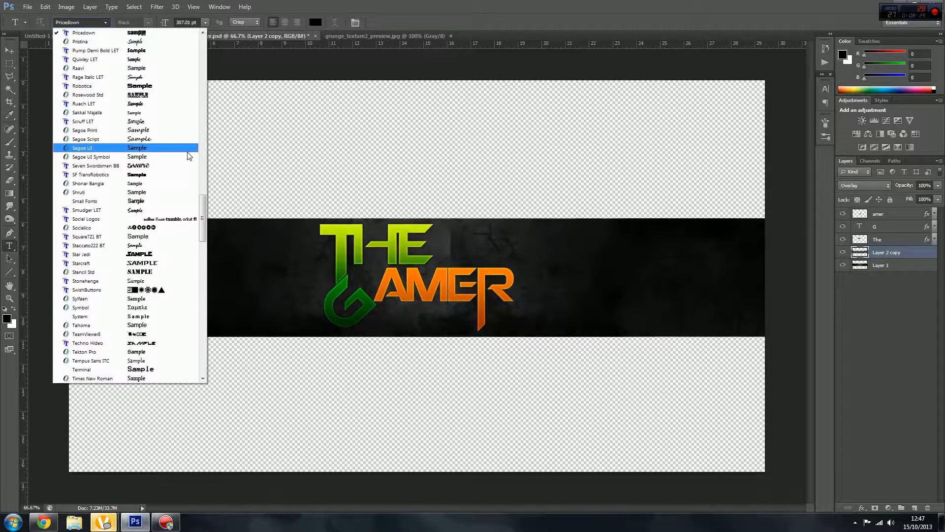
{"action": "scroll", "coordinate": [190, 156], "scroll_direction": "up", "scroll_amount": 15}
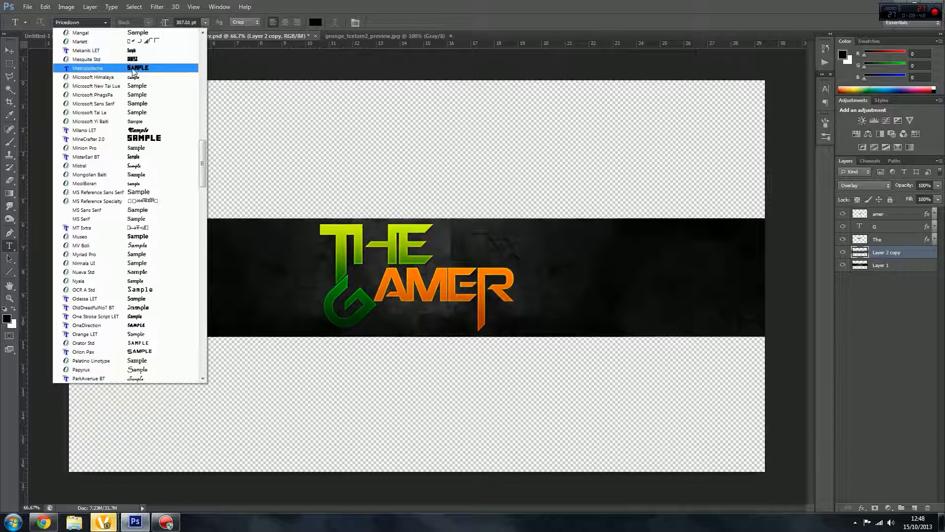
{"action": "scroll", "coordinate": [166, 142], "scroll_direction": "up", "scroll_amount": 1}
{"action": "scroll", "coordinate": [166, 142], "scroll_direction": "up", "scroll_amount": 20}
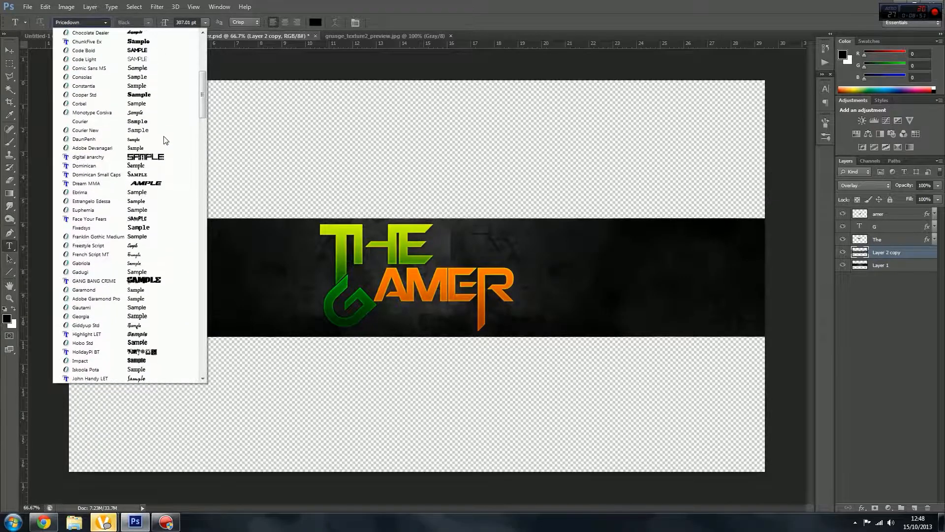
{"action": "scroll", "coordinate": [166, 141], "scroll_direction": "up", "scroll_amount": 10}
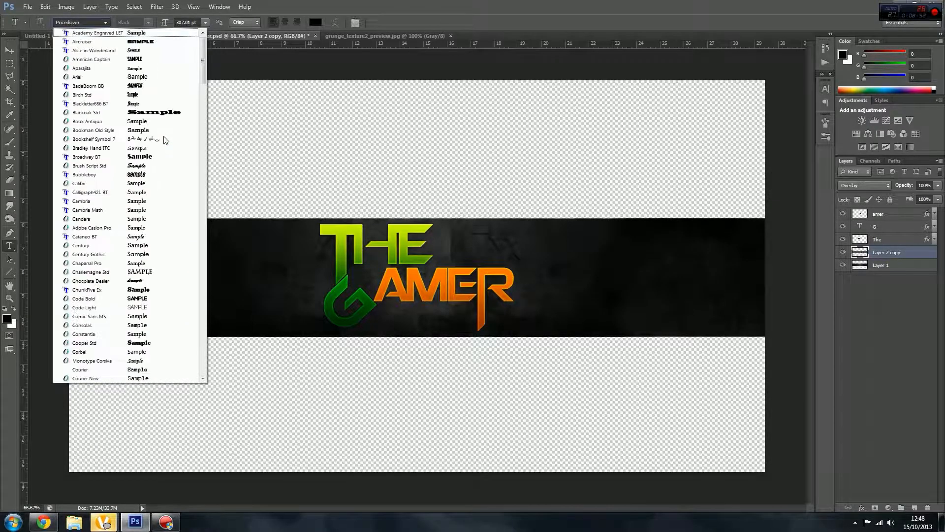
{"action": "left_click", "coordinate": [142, 60]}
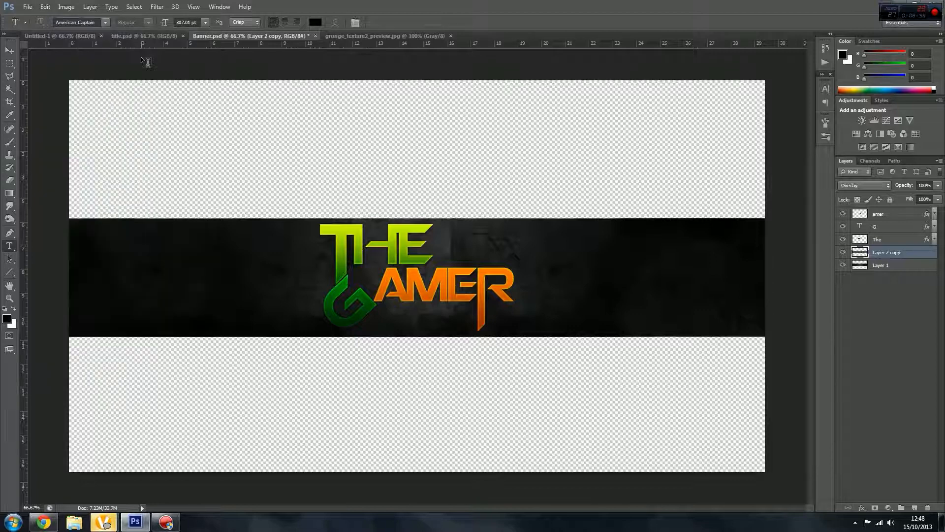
Start a text line left of the logo on the dark band, with the size at about 60 pt and the text colour white (ffffff).
{"action": "left_click", "coordinate": [114, 309]}
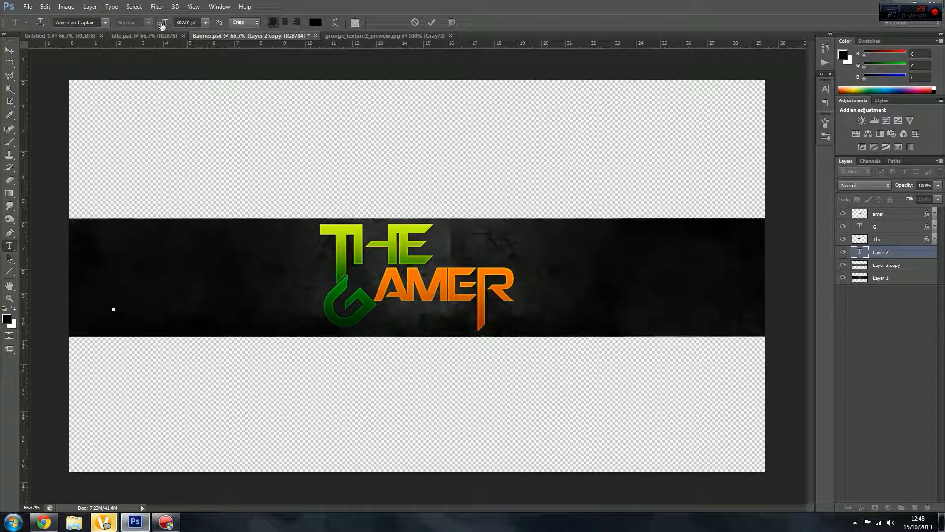
{"action": "left_click_drag", "start_coordinate": [163, 24], "coordinate": [40, 42]}
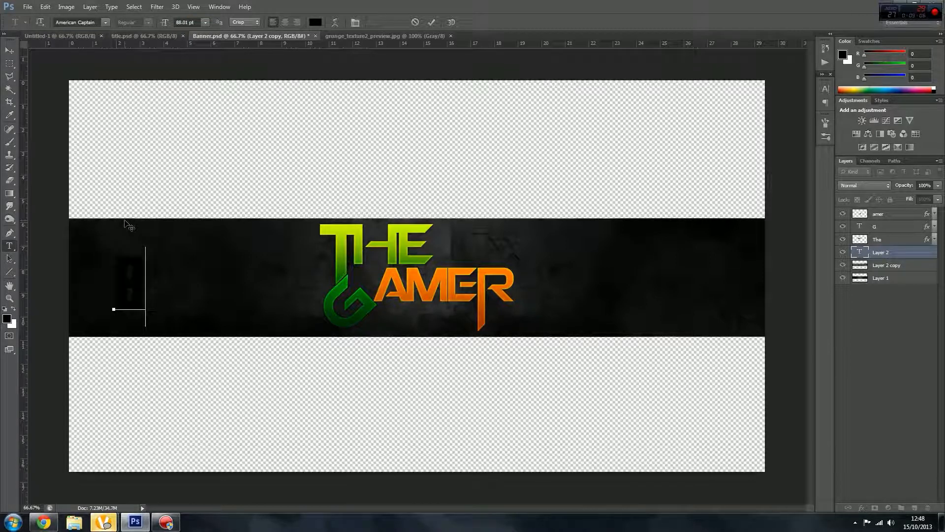
{"action": "left_click_drag", "start_coordinate": [165, 26], "coordinate": [149, 30]}
{"action": "left_click", "coordinate": [315, 23]}
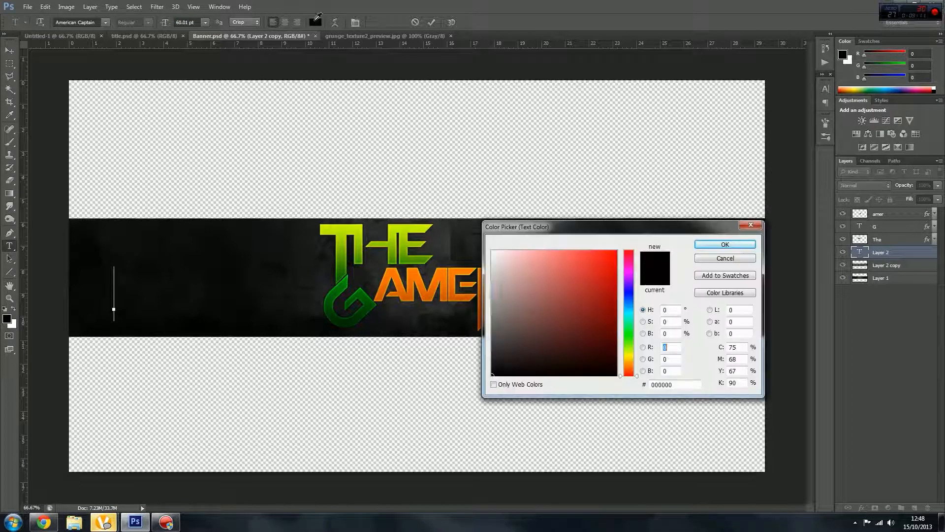
{"action": "left_click_drag", "start_coordinate": [530, 276], "coordinate": [424, 194]}
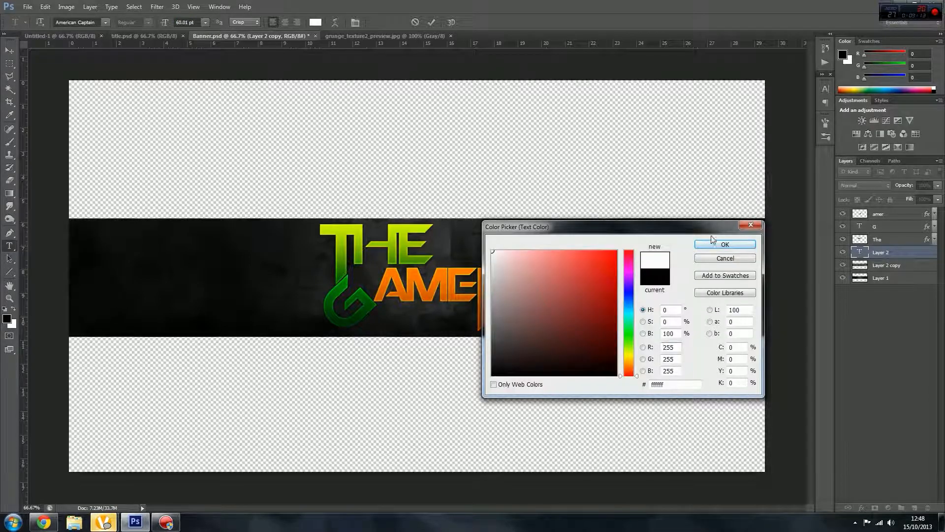
{"action": "left_click", "coordinate": [714, 243]}
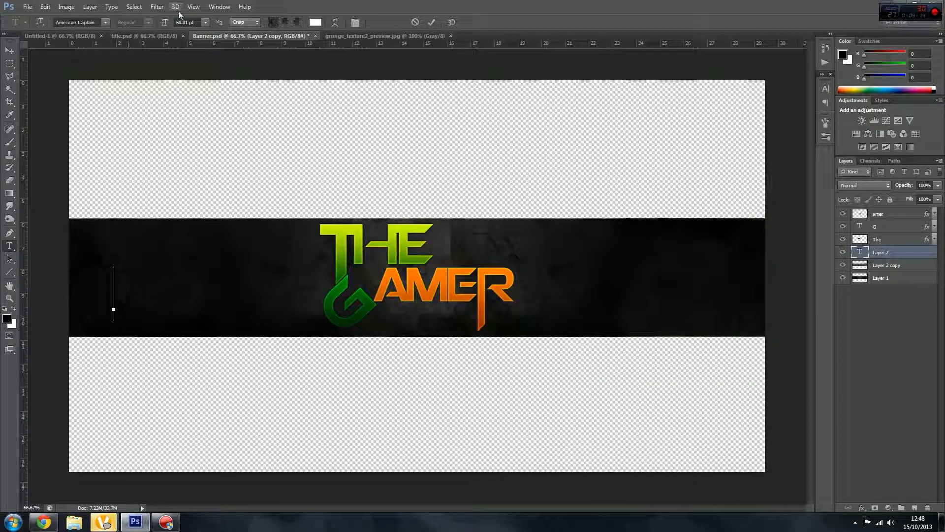
Reduce the font size to about 26 pt and enter the text "Commentaries" on the dark band.
{"action": "left_click_drag", "start_coordinate": [165, 24], "coordinate": [147, 25]}
{"action": "key", "text": "Return"}
{"action": "type", "text": "COMMEN"}
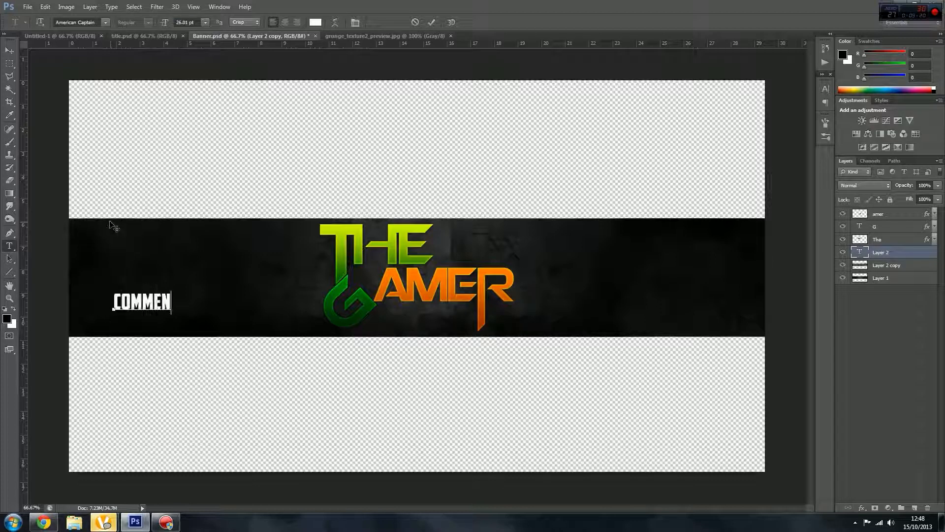
{"action": "type", "text": "TARIES"}
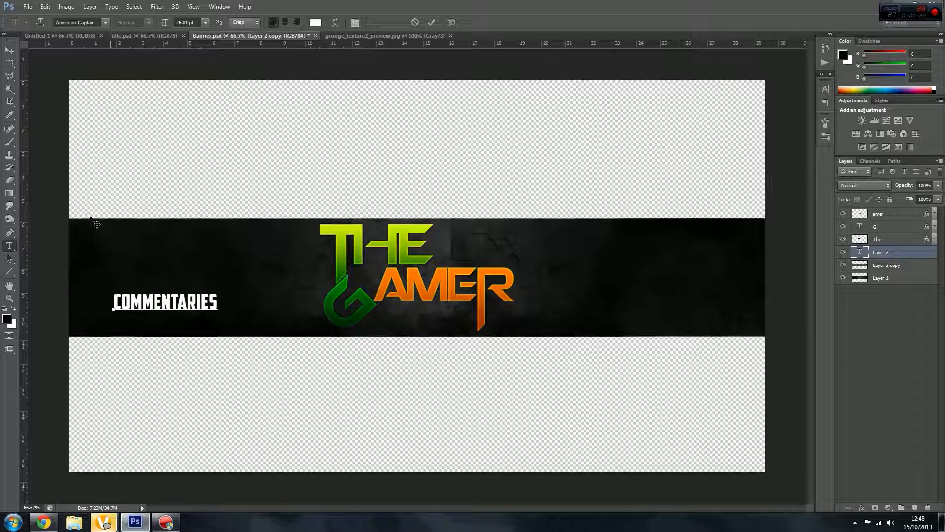
Scale the Commentaries text down to about 56% and place it near the dark band's lower-left corner.
{"action": "left_click", "coordinate": [10, 50]}
{"action": "key", "text": "ctrl+t"}
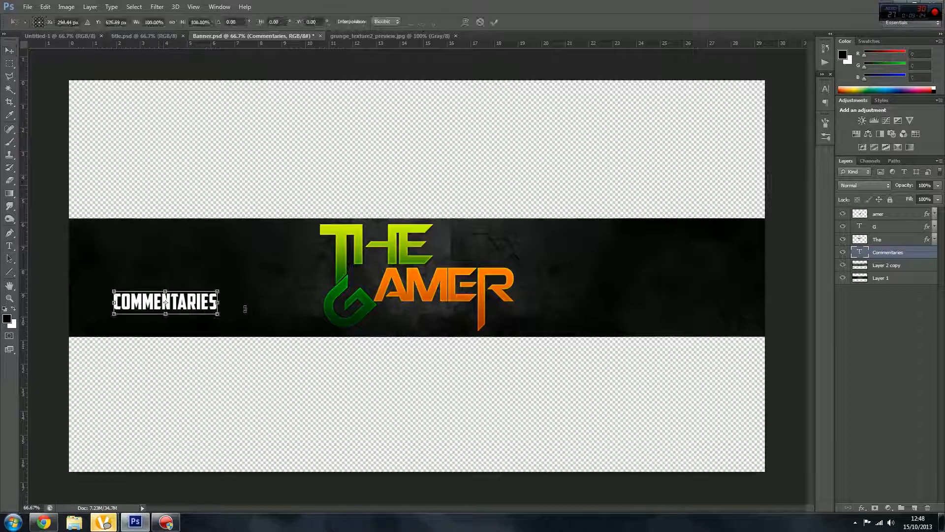
{"action": "left_click_drag", "start_coordinate": [218, 314], "coordinate": [135, 327]}
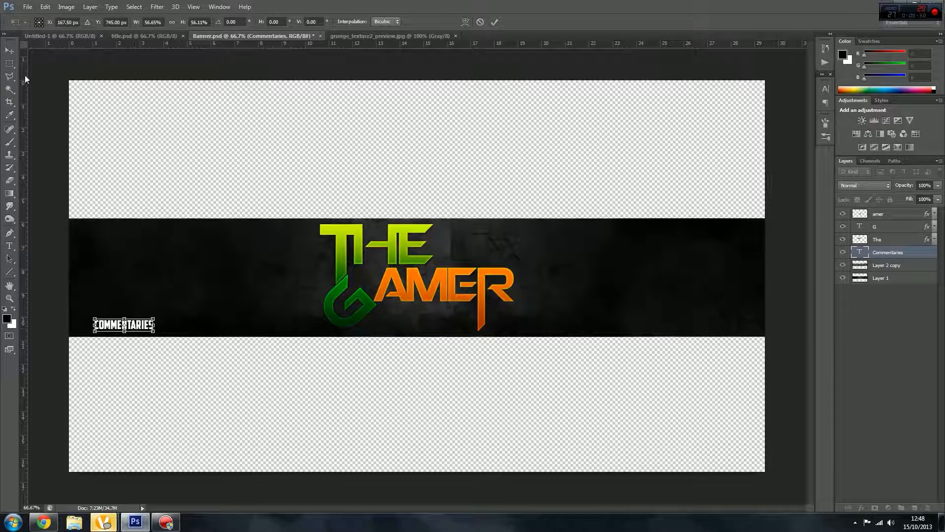
{"action": "left_click", "coordinate": [10, 51]}
{"action": "key", "text": "Return"}
Duplicate the Commentaries text, place the copy to its right on the same line, and change its wording to "Tutorials".
{"action": "key", "text": "ctrl+j"}
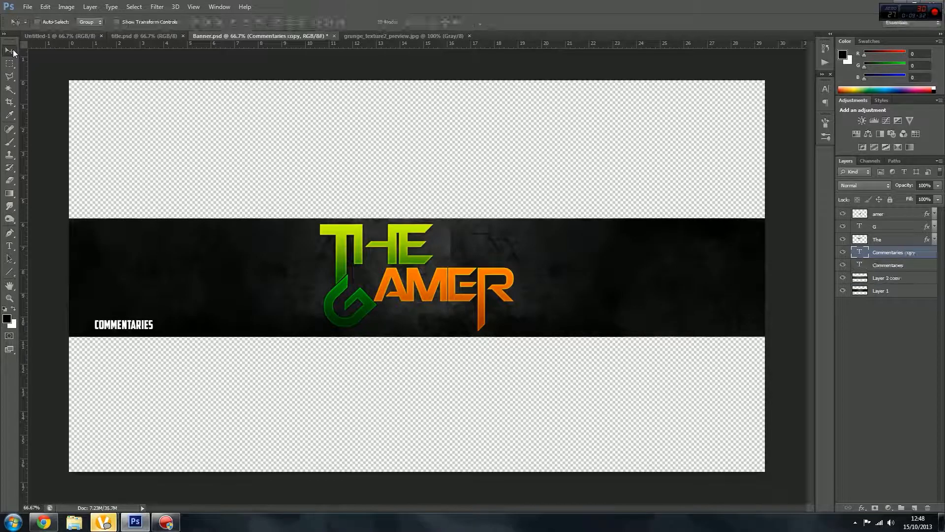
{"action": "left_click_drag", "start_coordinate": [108, 326], "coordinate": [175, 326]}
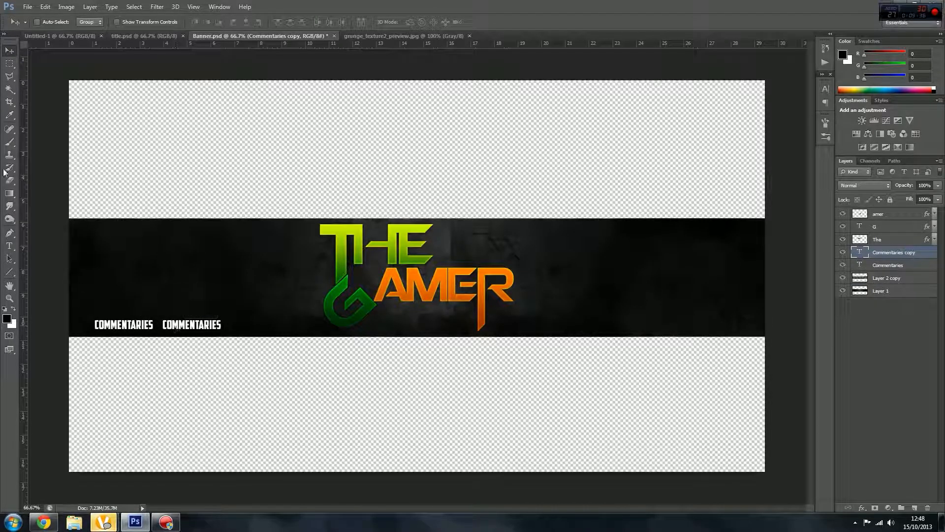
{"action": "left_click", "coordinate": [9, 246]}
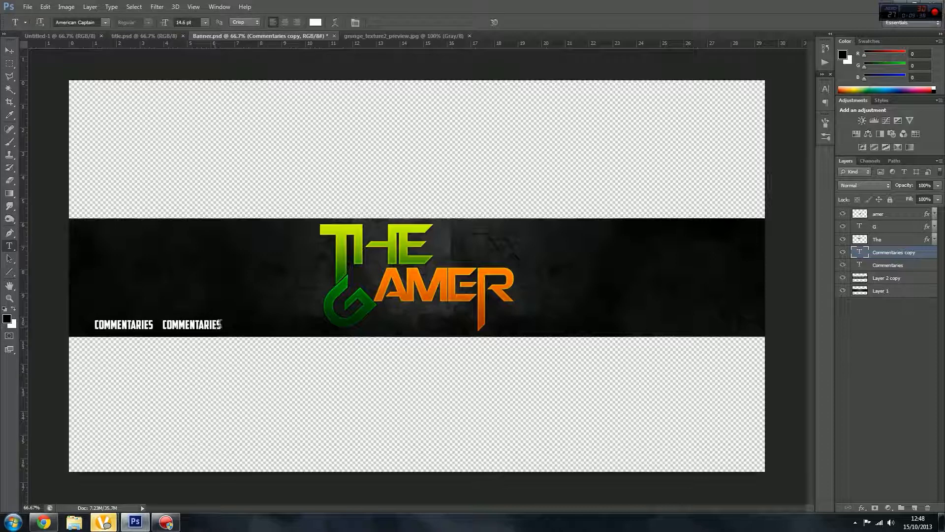
{"action": "left_click_drag", "start_coordinate": [222, 326], "coordinate": [163, 315]}
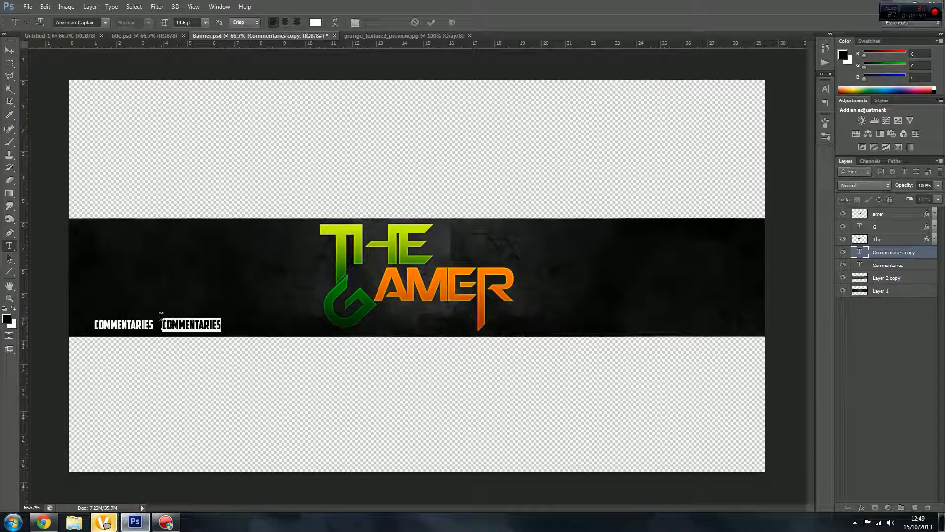
{"action": "type", "text": "TUTORIALS"}
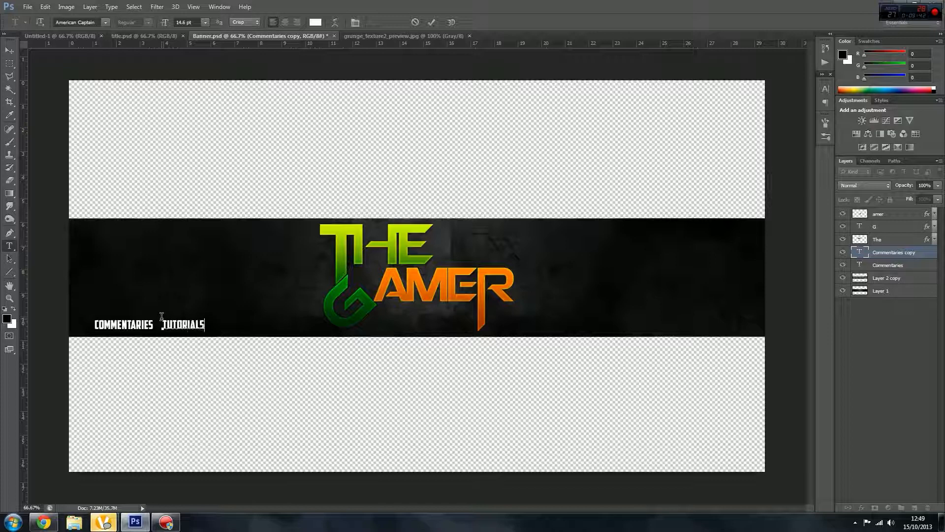
{"action": "left_click", "coordinate": [9, 51]}
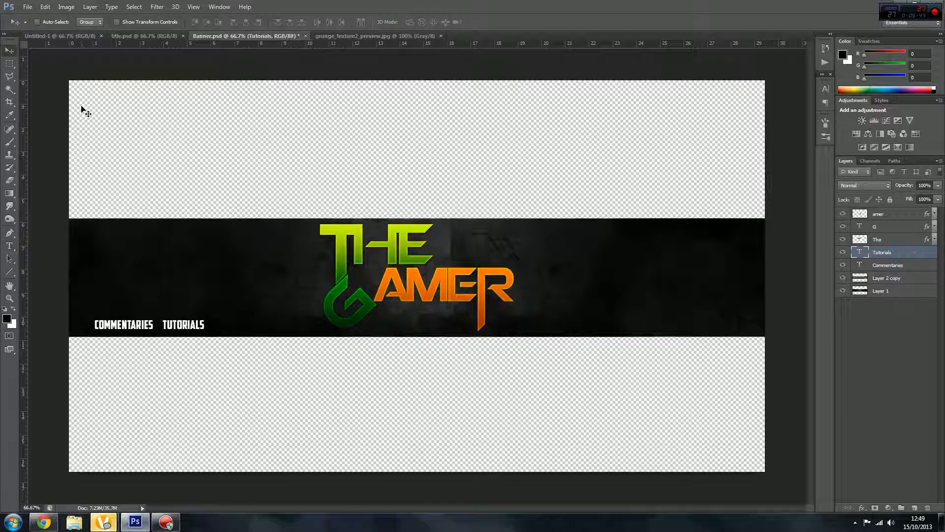
Duplicate the Tutorials text to its right on the same line and nudge the copy slightly left to even the spacing.
{"action": "left_click_drag", "start_coordinate": [176, 331], "coordinate": [224, 331]}
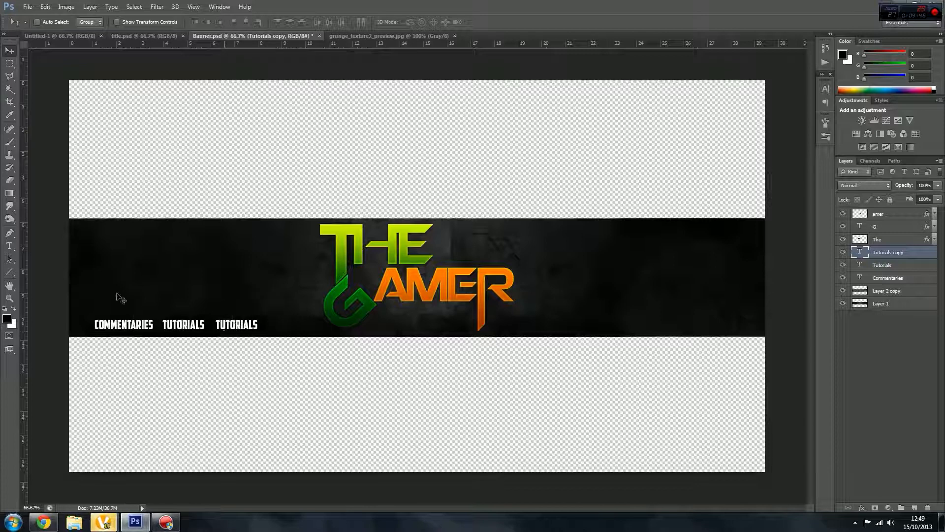
{"action": "key", "text": "Left"}
{"action": "key", "text": "Left"}
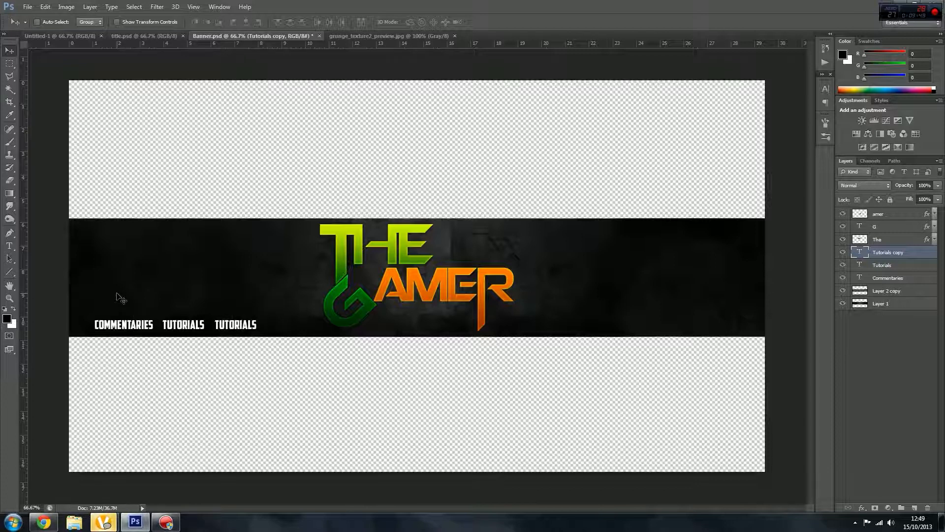
Change the wording of the copied Tutorials text to "Walkthroughs" and dismiss the antivirus notification.
{"action": "left_click", "coordinate": [10, 245]}
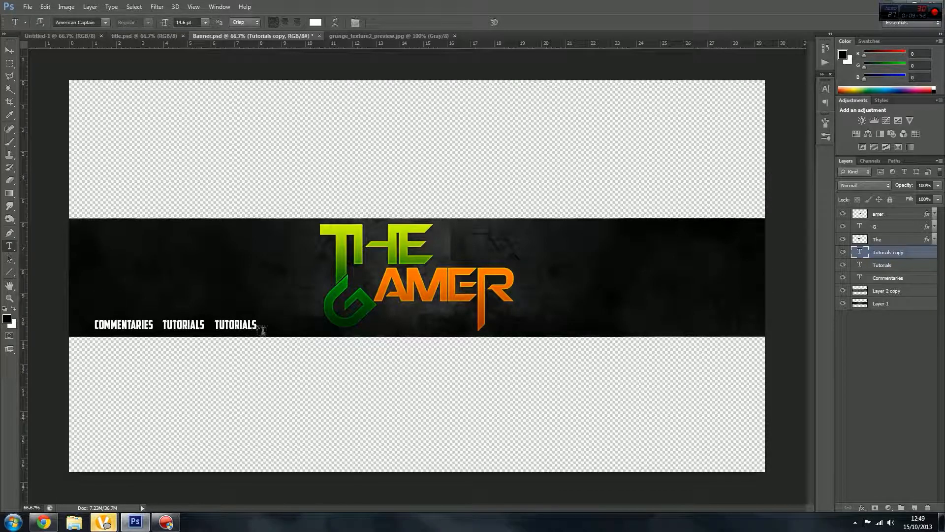
{"action": "left_click", "coordinate": [226, 314]}
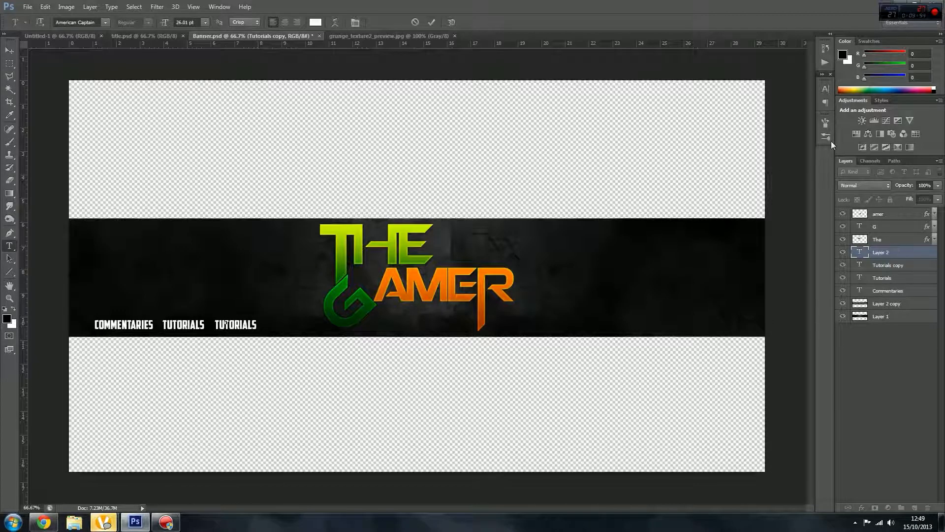
{"action": "left_click", "coordinate": [893, 254]}
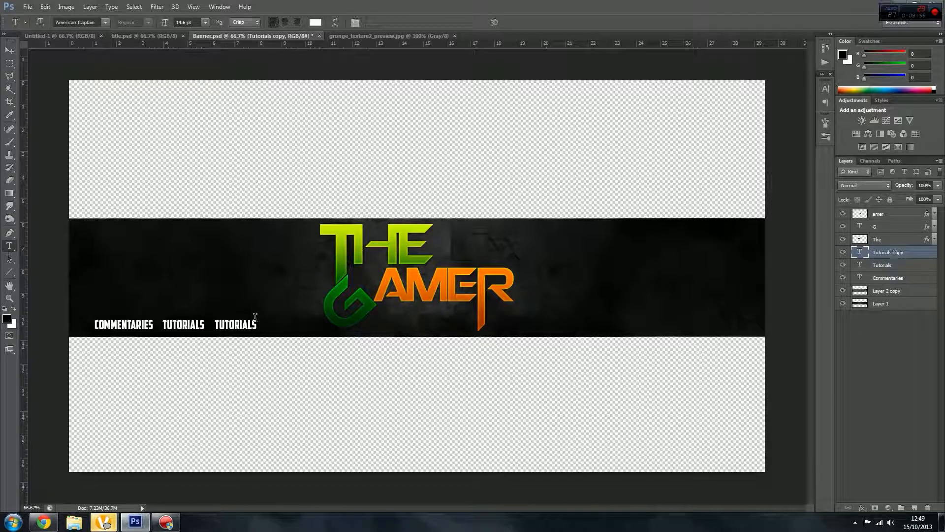
{"action": "left_click_drag", "start_coordinate": [255, 317], "coordinate": [177, 319]}
{"action": "type", "text": "WALK"}
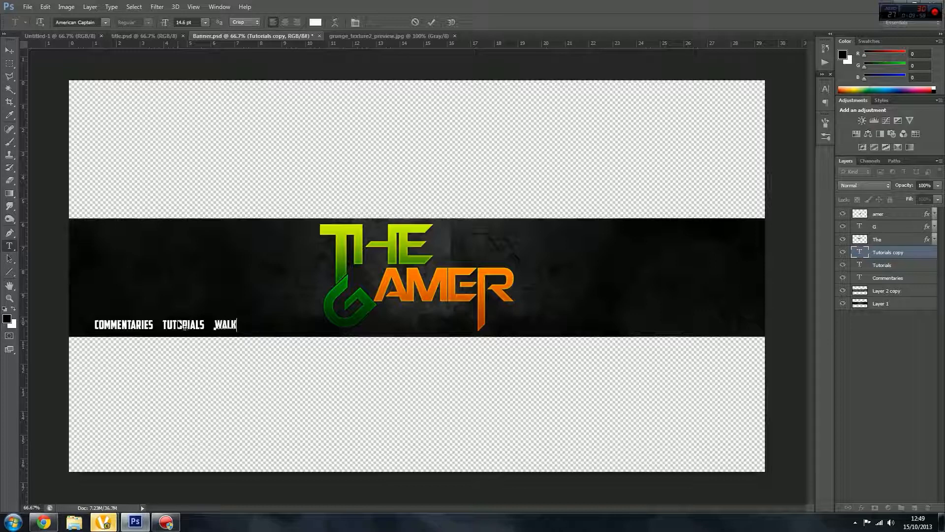
{"action": "type", "text": "THROUGHS"}
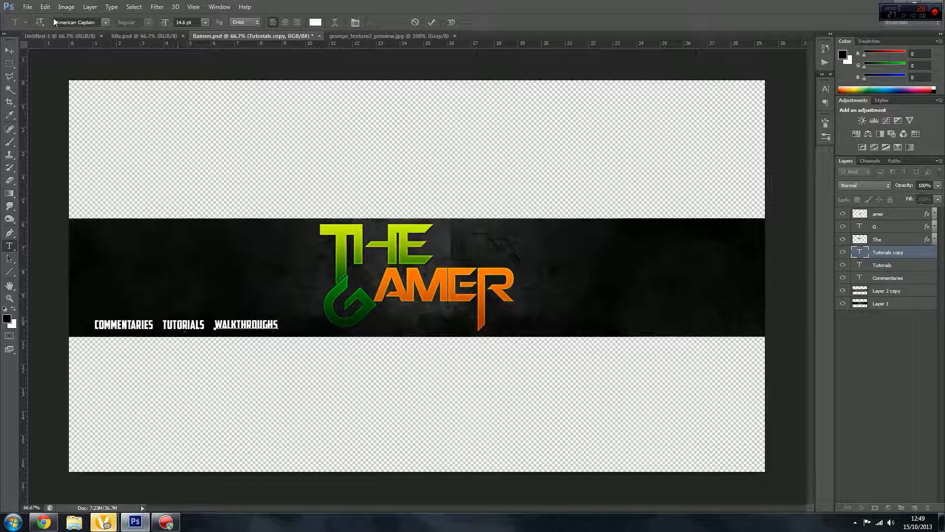
{"action": "left_click", "coordinate": [15, 46]}
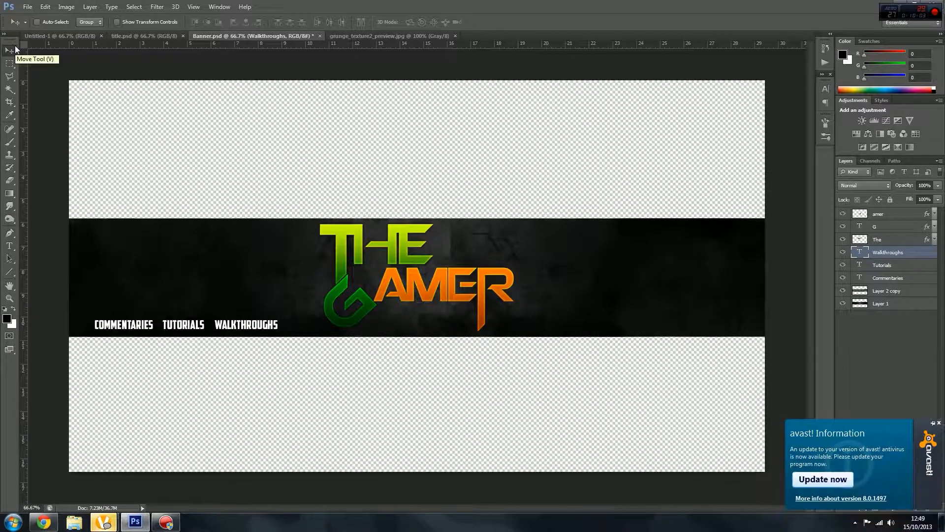
{"action": "left_click", "coordinate": [939, 423]}
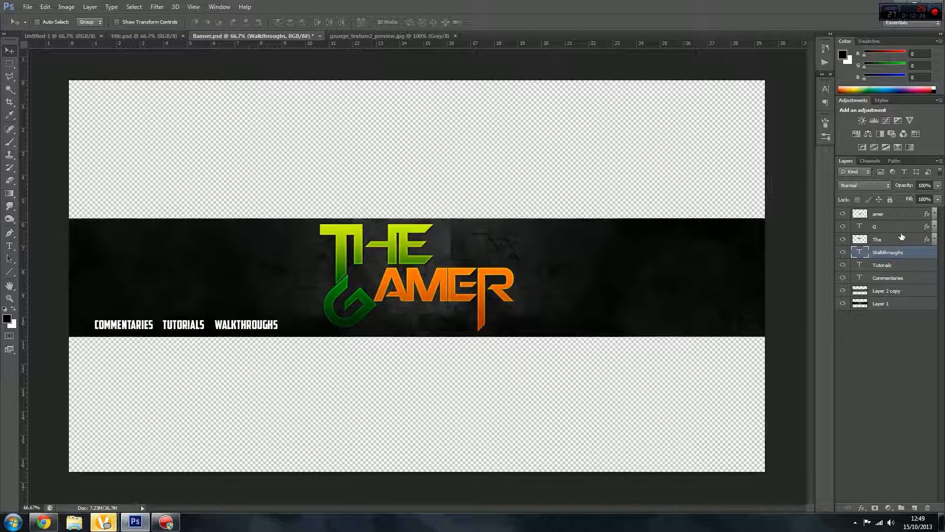
Add a Gradient Overlay to the Walkthroughs text layer and set the gradient's first colour stop to dark orange-brown (743f00).
{"action": "double_click", "coordinate": [923, 256]}
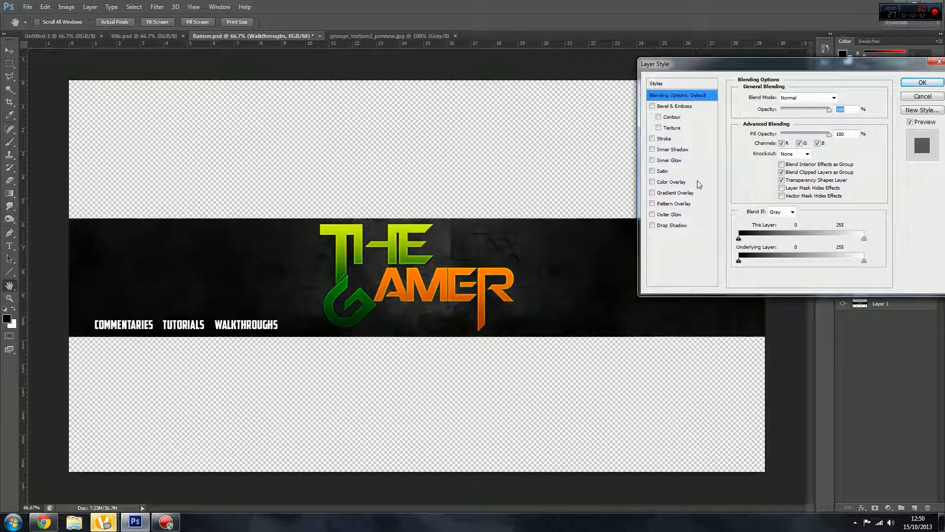
{"action": "left_click", "coordinate": [675, 194]}
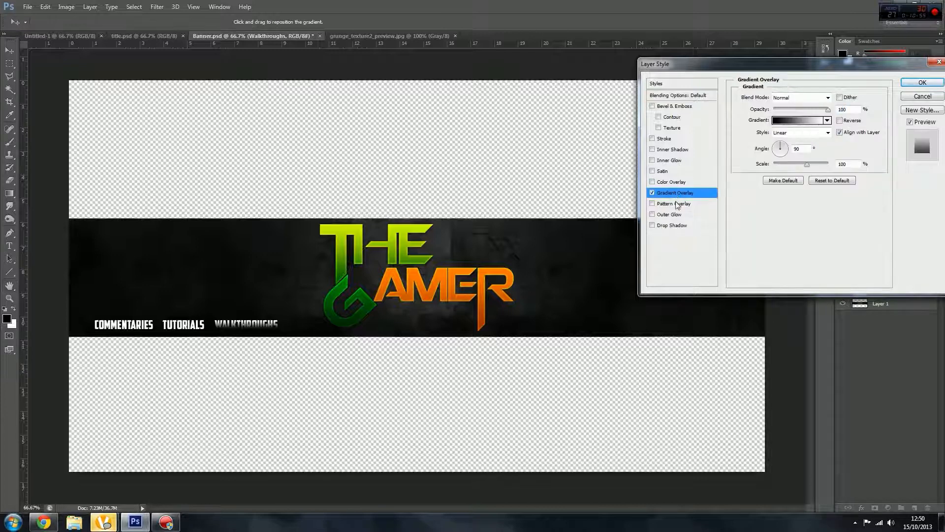
{"action": "left_click", "coordinate": [788, 120]}
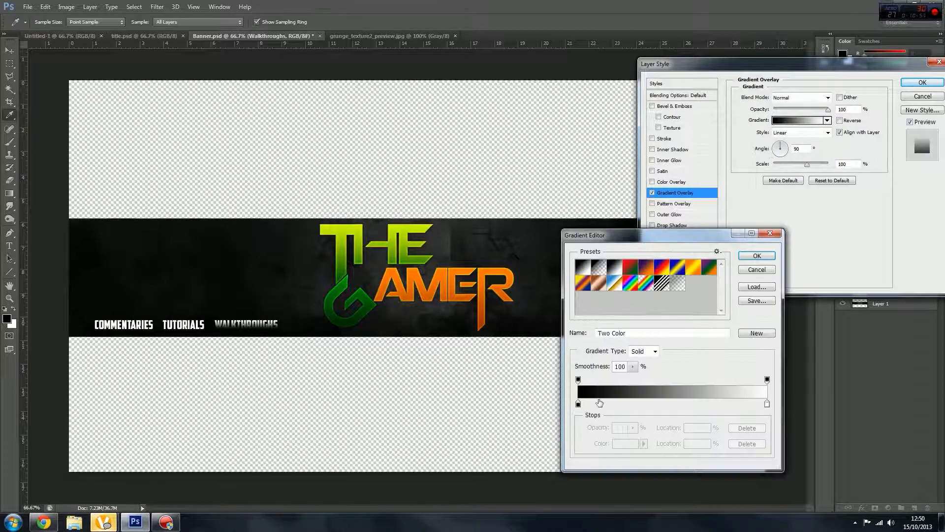
{"action": "double_click", "coordinate": [578, 405]}
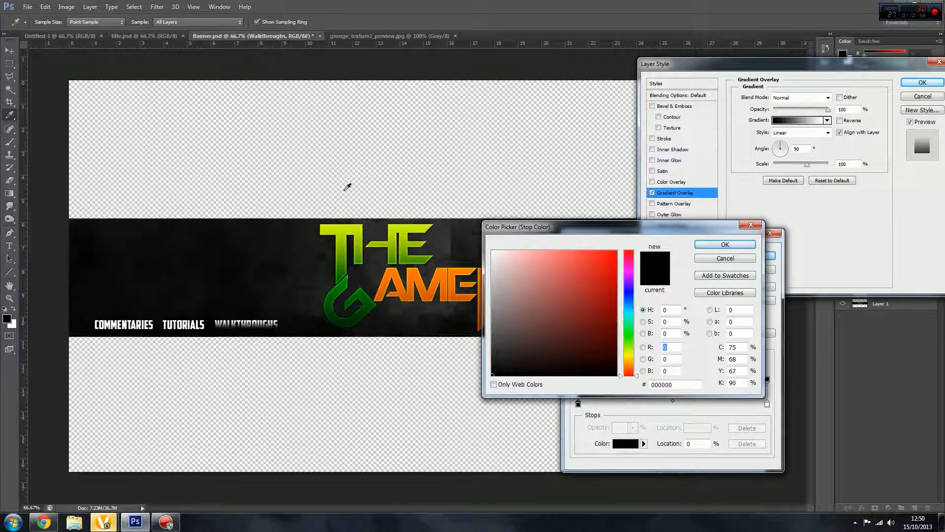
{"action": "left_click_drag", "start_coordinate": [631, 349], "coordinate": [629, 364]}
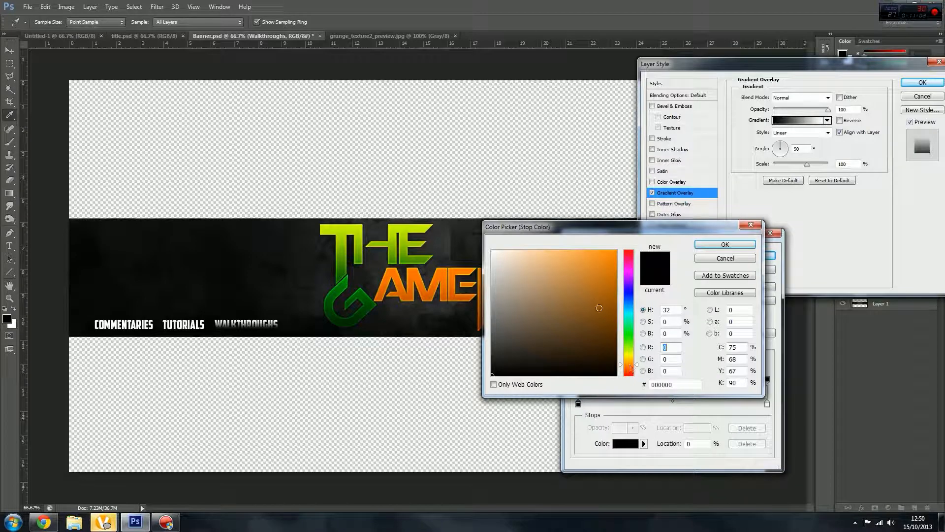
{"action": "left_click_drag", "start_coordinate": [598, 308], "coordinate": [625, 323]}
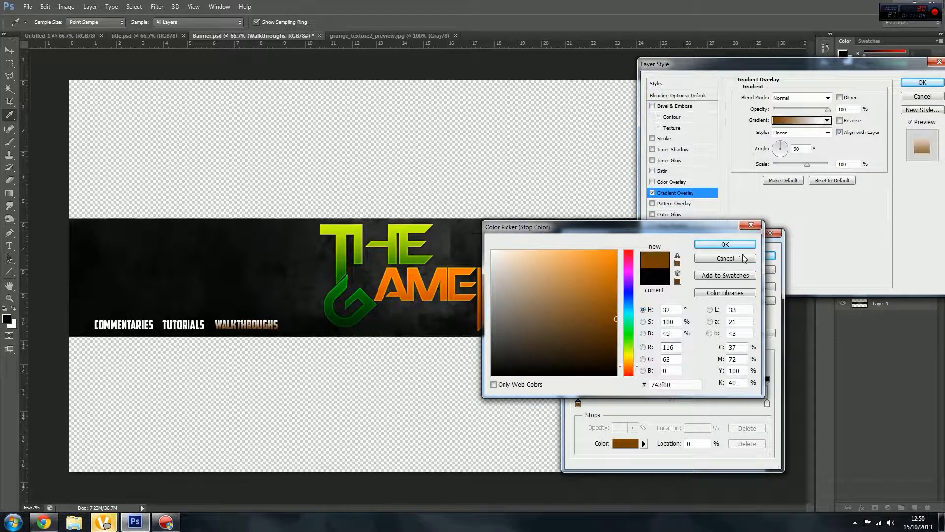
{"action": "left_click", "coordinate": [725, 244]}
Set the end colour stop of the Walkthroughs gradient to light orange (ffbe71) and accept the gradient.
{"action": "left_click", "coordinate": [767, 404]}
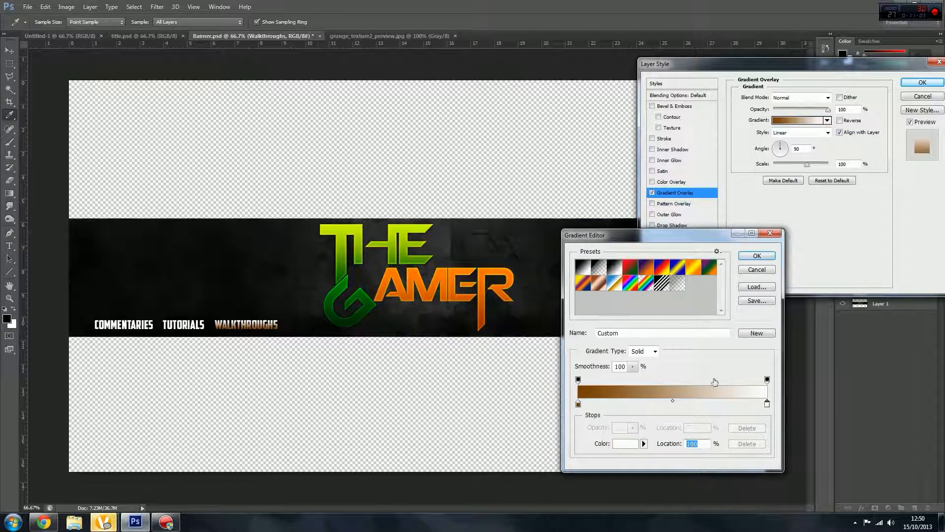
{"action": "double_click", "coordinate": [767, 405]}
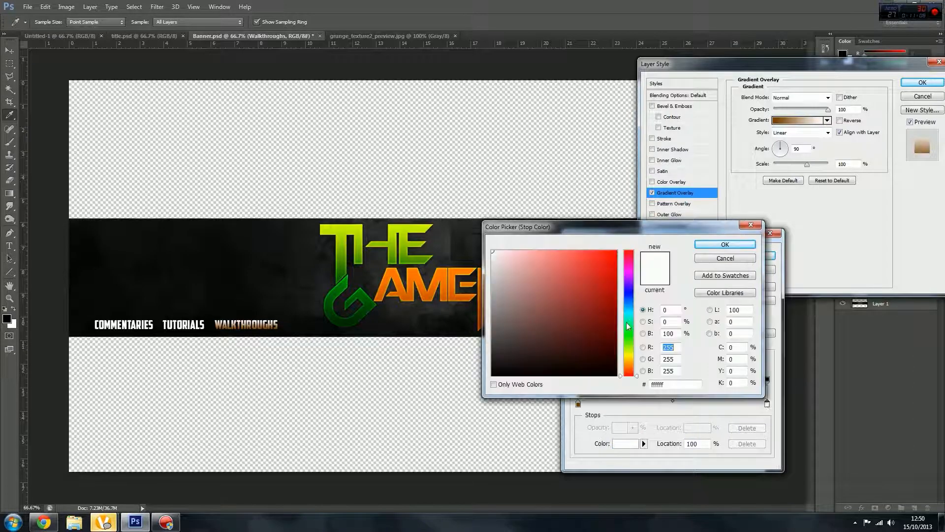
{"action": "left_click_drag", "start_coordinate": [632, 369], "coordinate": [631, 367]}
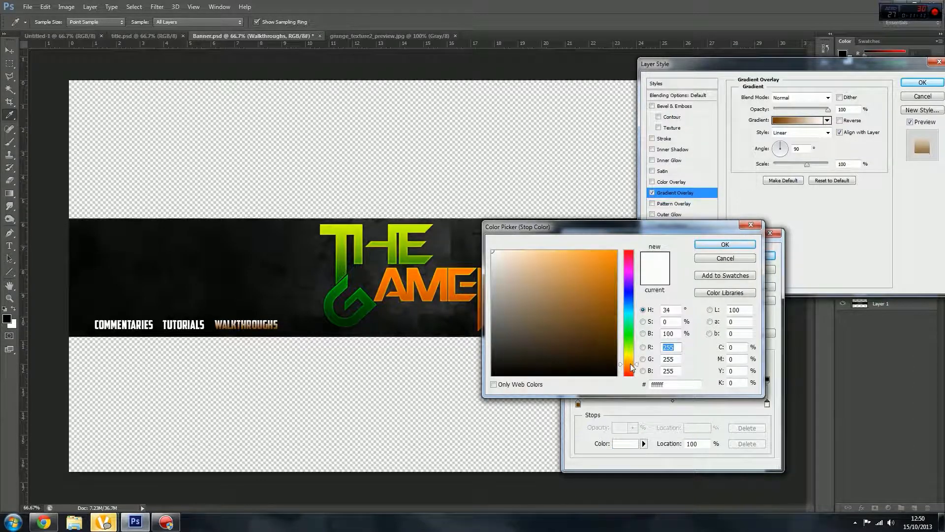
{"action": "mouse_move", "coordinate": [550, 261]}
{"action": "left_mouse_down"}
{"action": "mouse_move", "coordinate": [547, 249]}
{"action": "mouse_move", "coordinate": [561, 250]}
{"action": "left_mouse_up"}
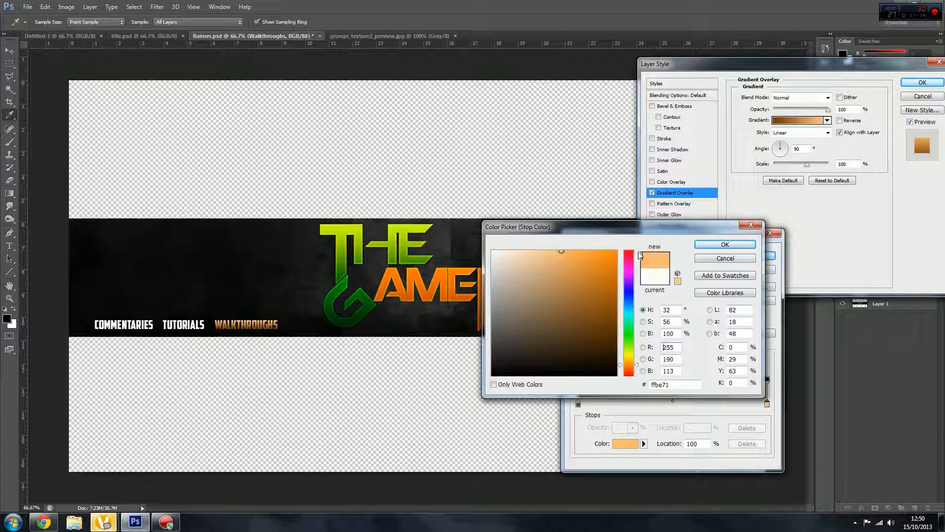
{"action": "left_click", "coordinate": [712, 247]}
{"action": "left_click", "coordinate": [754, 253]}
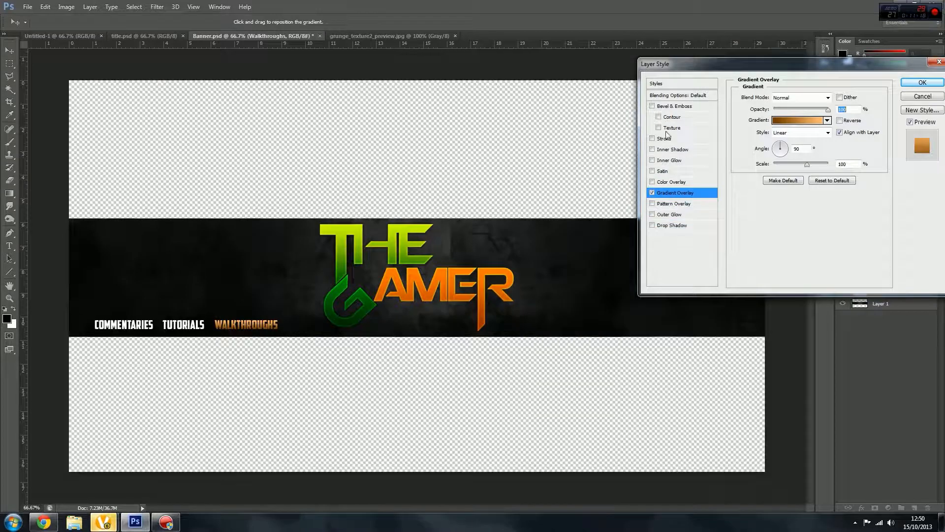
Try a white 3 px outside Stroke on the Walkthroughs text.
{"action": "left_click", "coordinate": [663, 139]}
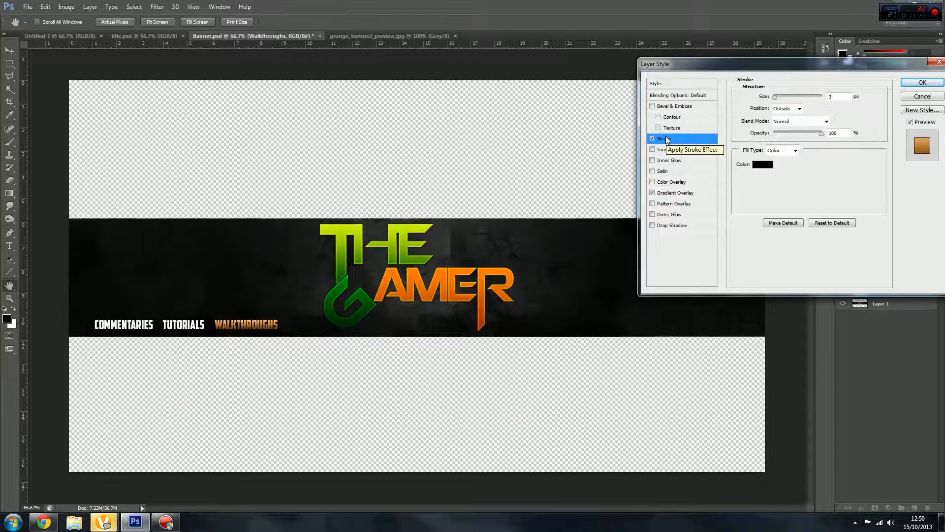
{"action": "left_click", "coordinate": [763, 164]}
{"action": "left_click", "coordinate": [439, 207]}
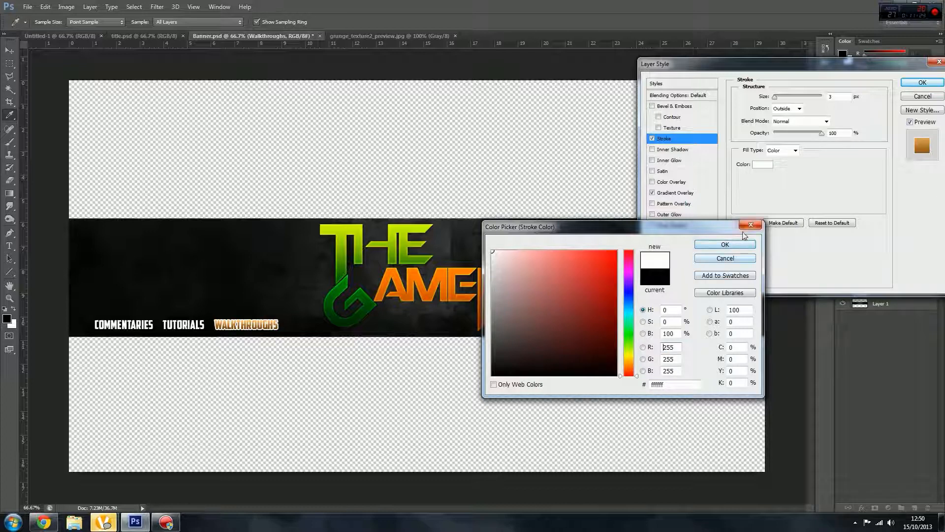
{"action": "left_click", "coordinate": [724, 258]}
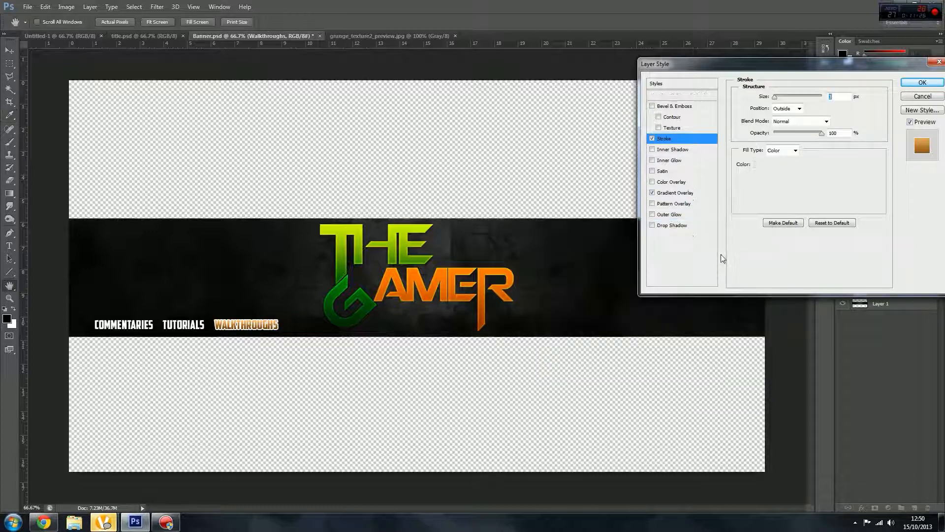
{"action": "left_click", "coordinate": [652, 138]}
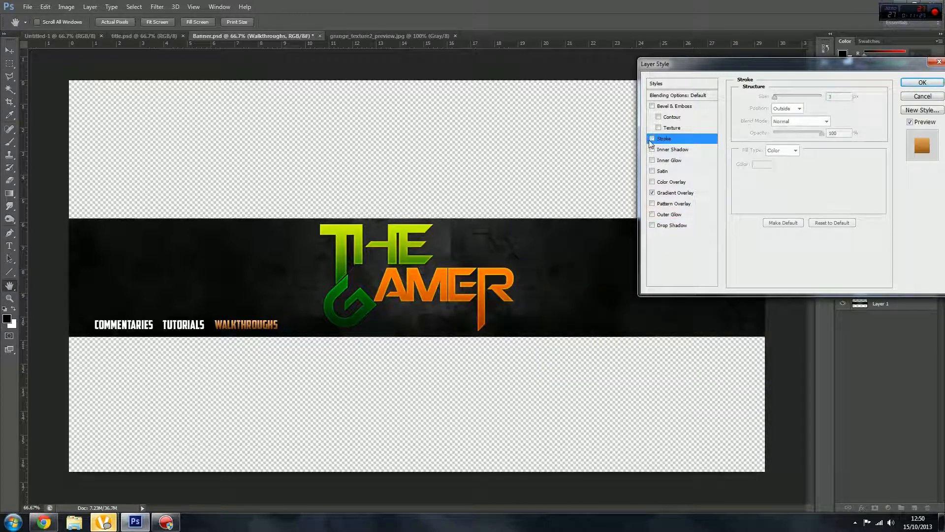
Add a Drop Shadow with default settings to the Walkthroughs text, accept the layer style and collapse its effects list.
{"action": "left_click", "coordinate": [652, 225]}
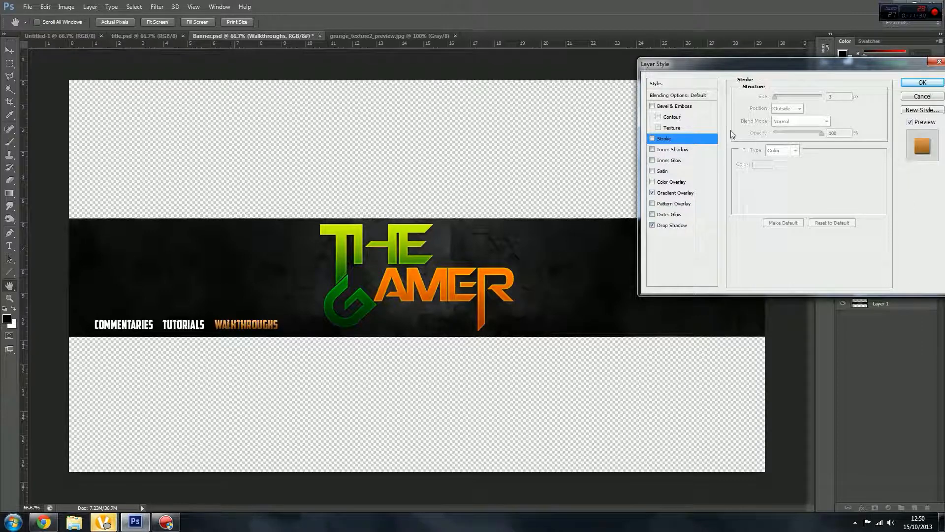
{"action": "left_click", "coordinate": [904, 83]}
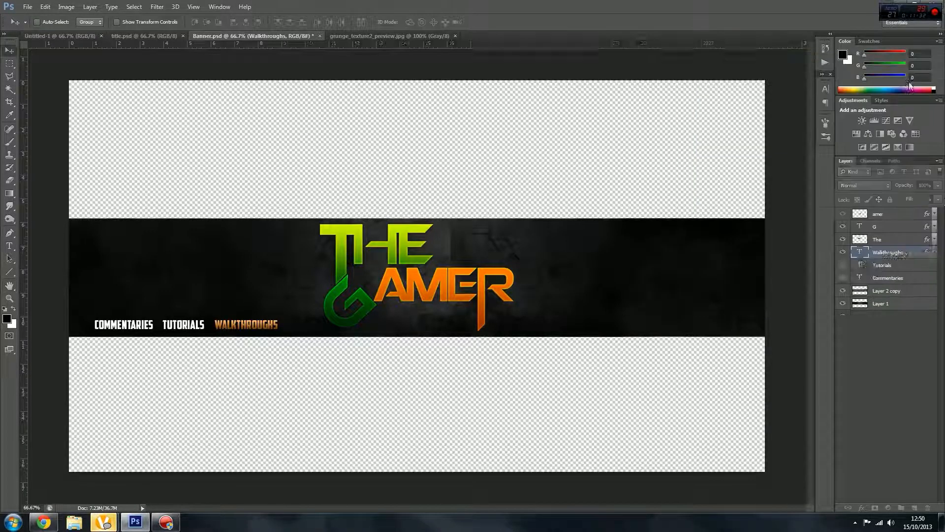
{"action": "left_click", "coordinate": [935, 255]}
Copy the Walkthroughs layer style and paste it onto the Tutorials and Commentaries text layers.
{"action": "right_click", "coordinate": [906, 255]}
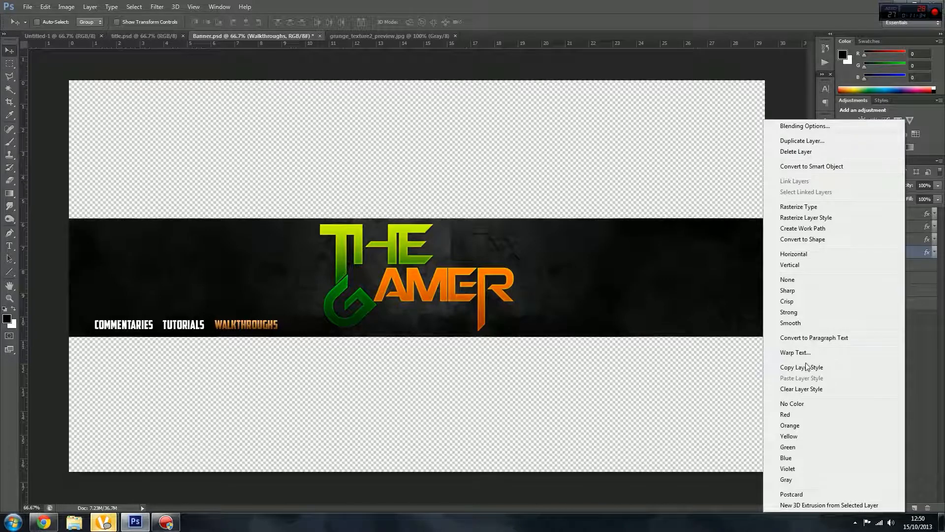
{"action": "left_click", "coordinate": [807, 367]}
{"action": "right_click", "coordinate": [887, 264]}
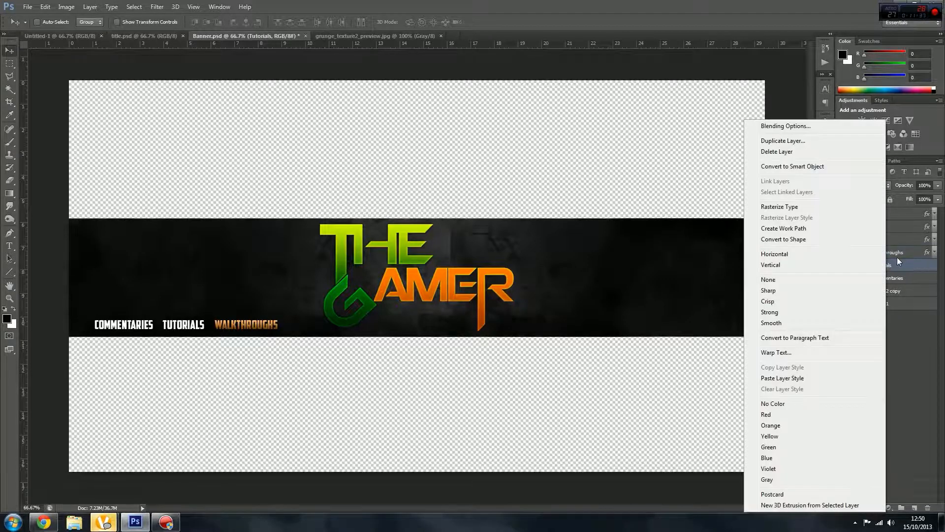
{"action": "left_click", "coordinate": [793, 378]}
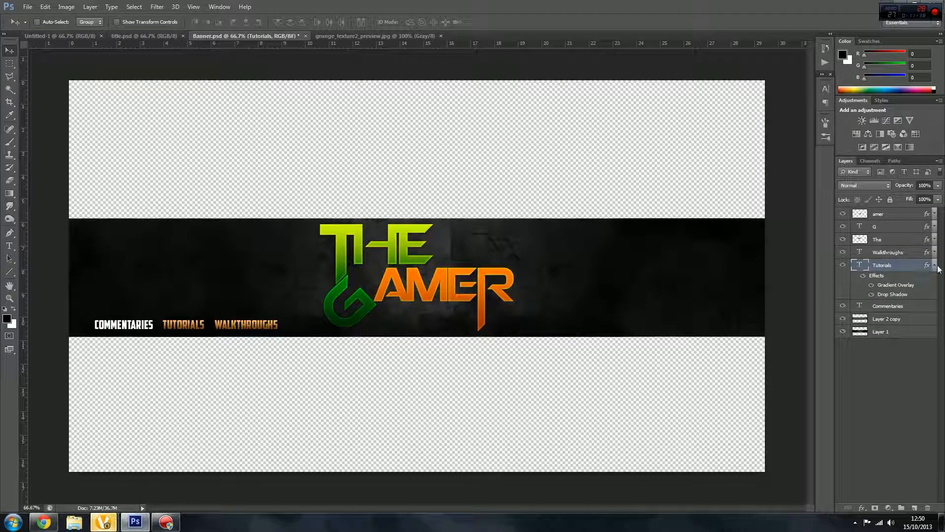
{"action": "left_click", "coordinate": [935, 265]}
{"action": "right_click", "coordinate": [889, 277]}
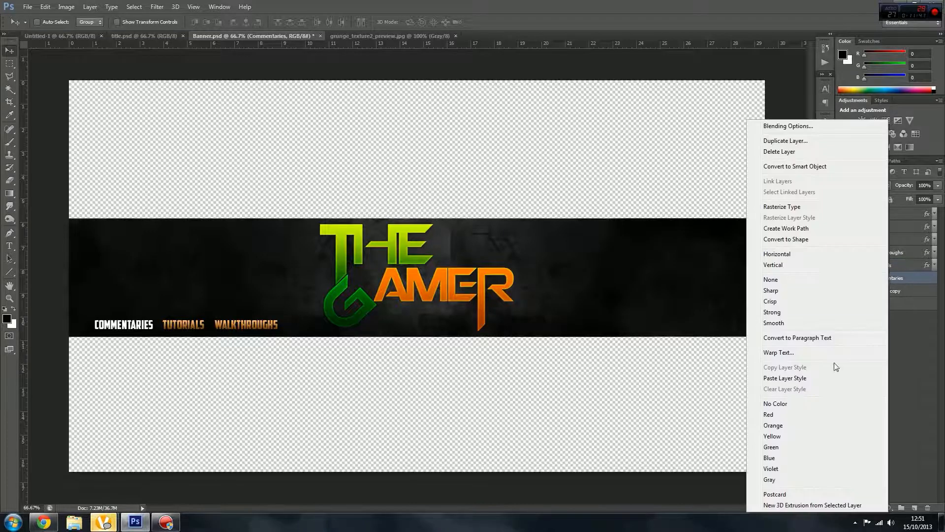
{"action": "left_click", "coordinate": [783, 378]}
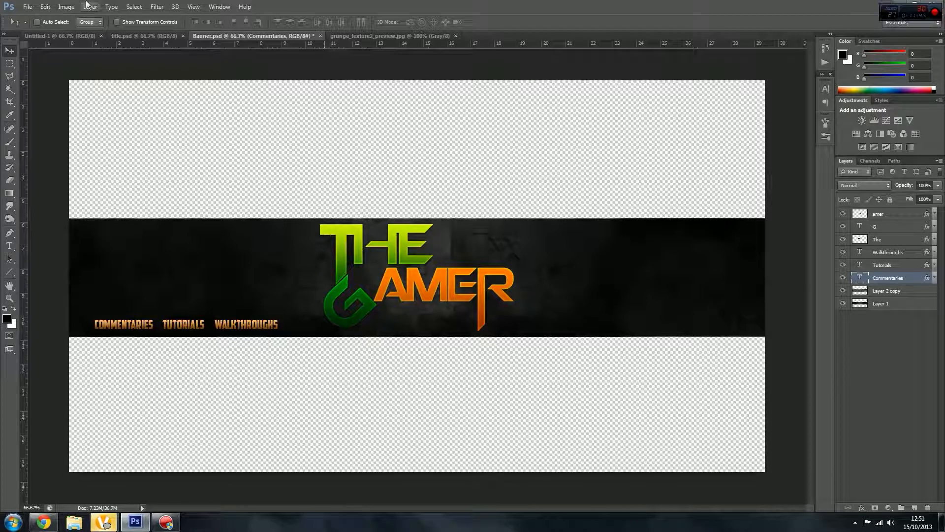
Start opening a file and browse from the Grunge folder up to the "Youtube - Intel360fy" folder.
{"action": "left_click", "coordinate": [27, 6]}
{"action": "left_click", "coordinate": [26, 29]}
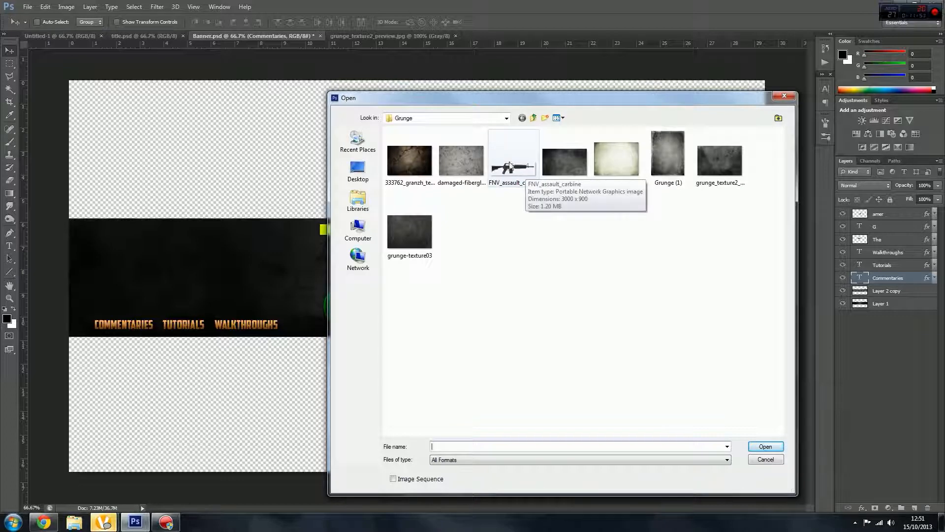
{"action": "left_click", "coordinate": [529, 177]}
{"action": "left_click", "coordinate": [472, 121]}
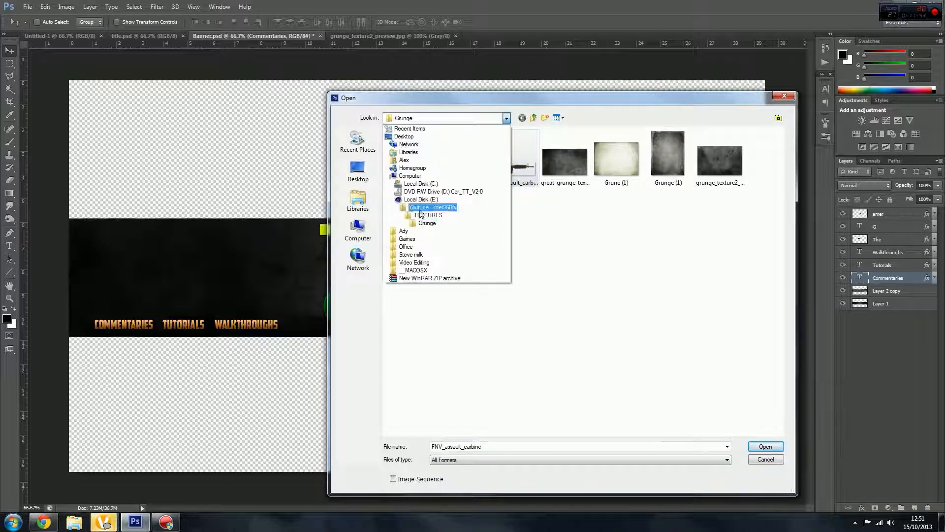
{"action": "left_click", "coordinate": [423, 207]}
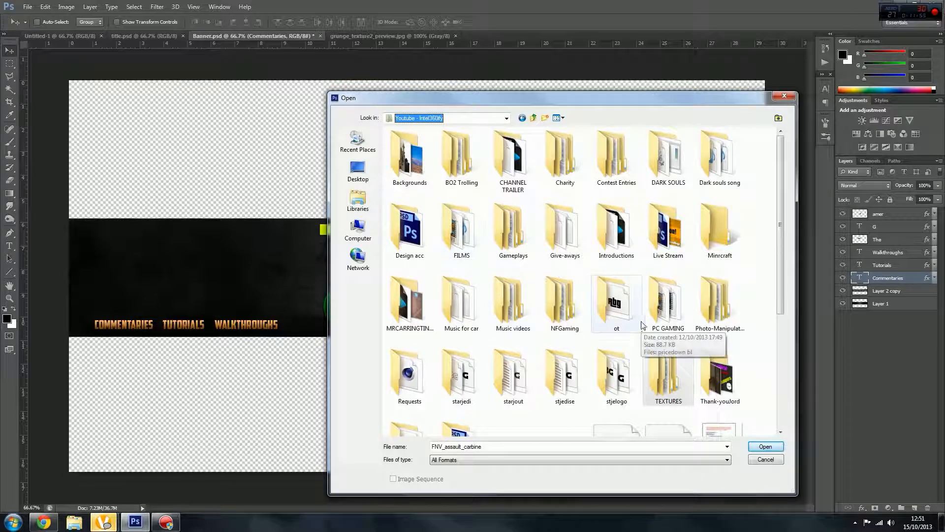
{"action": "mouse_move", "coordinate": [708, 167]}
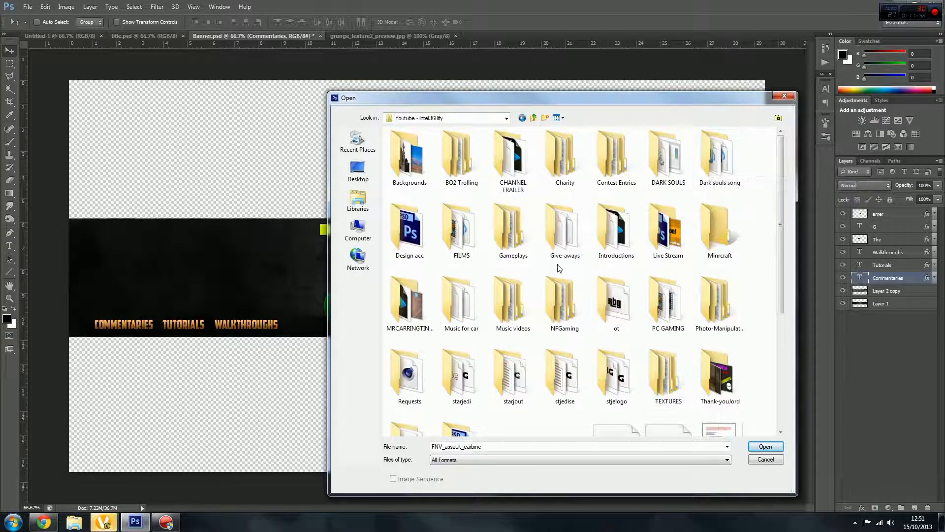
{"action": "scroll", "coordinate": [559, 267], "scroll_direction": "down", "scroll_amount": 3}
{"action": "scroll", "coordinate": [559, 268], "scroll_direction": "up", "scroll_amount": 3}
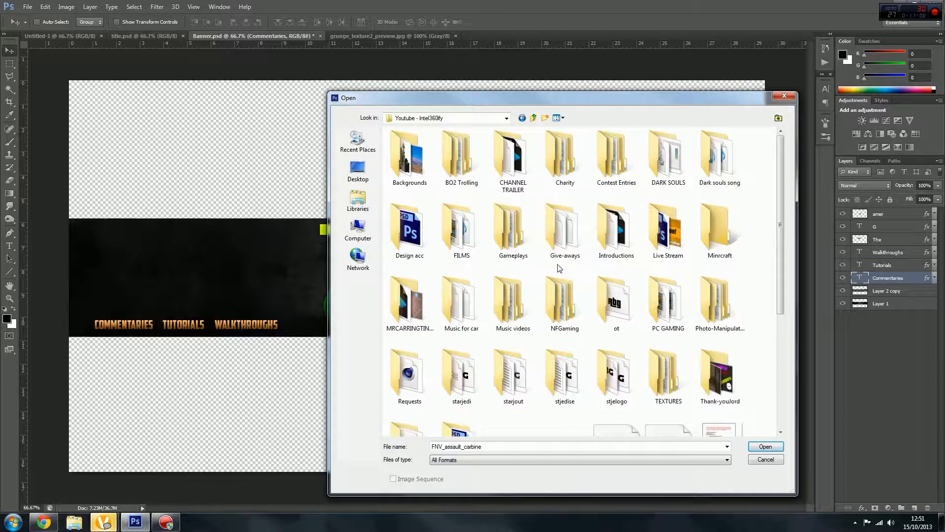
Open the horned character image "PNG" from the images folder inside NFGaming > Banner Design.
{"action": "double_click", "coordinate": [573, 299]}
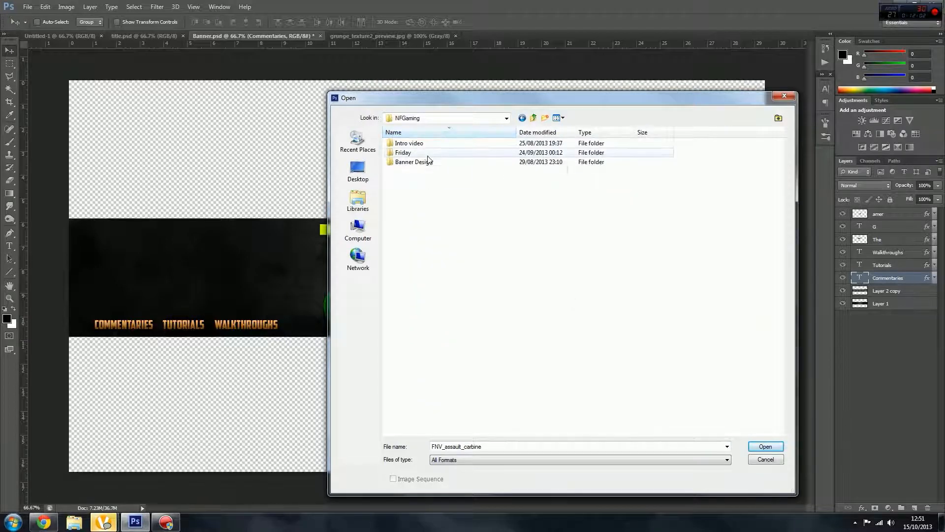
{"action": "double_click", "coordinate": [427, 163]}
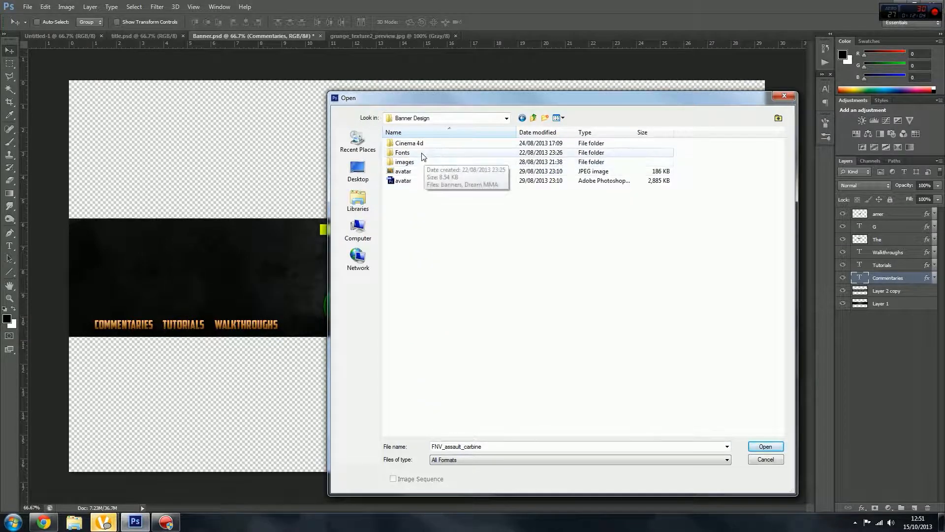
{"action": "double_click", "coordinate": [427, 164]}
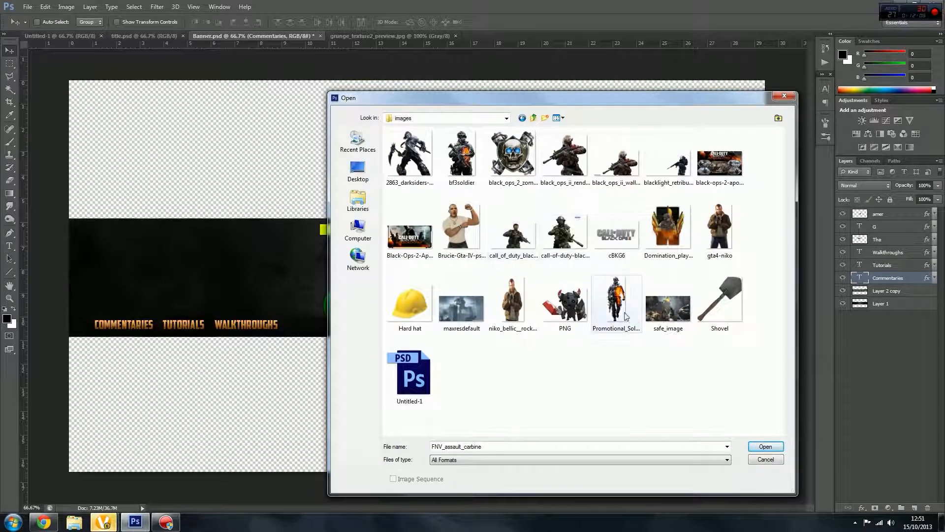
{"action": "left_click", "coordinate": [571, 303]}
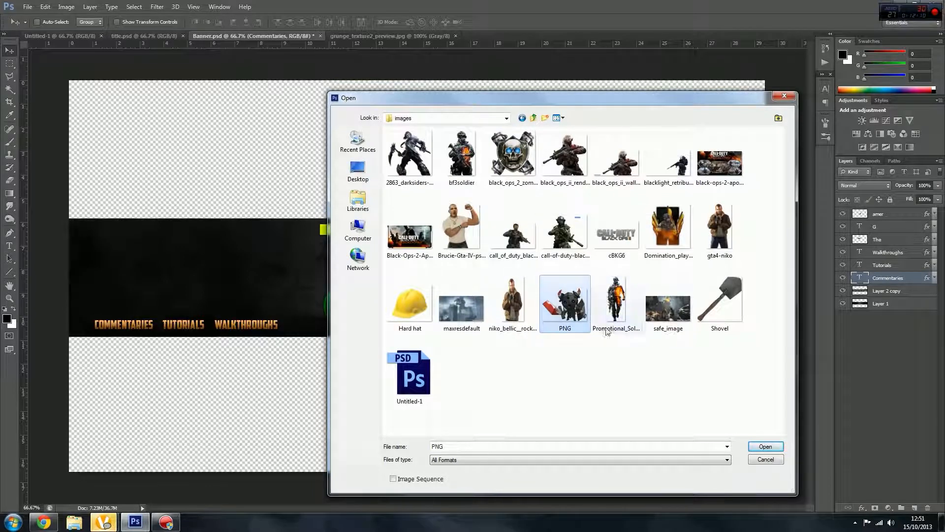
{"action": "left_click", "coordinate": [767, 446]}
{"action": "left_click", "coordinate": [516, 294]}
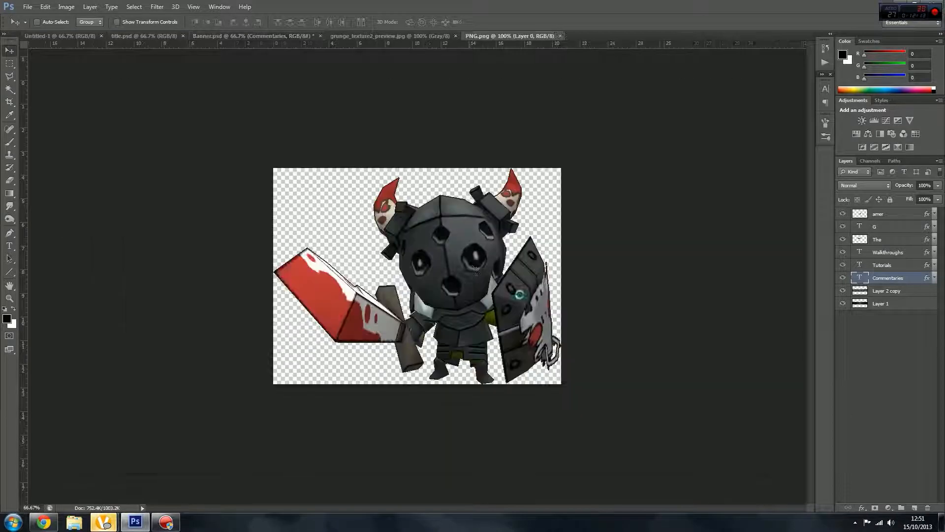
Bring the horned character into Banner.psd and scale it down proportionally to about 79% so it fits the dark band's height.
{"action": "left_click_drag", "start_coordinate": [458, 338], "coordinate": [584, 299]}
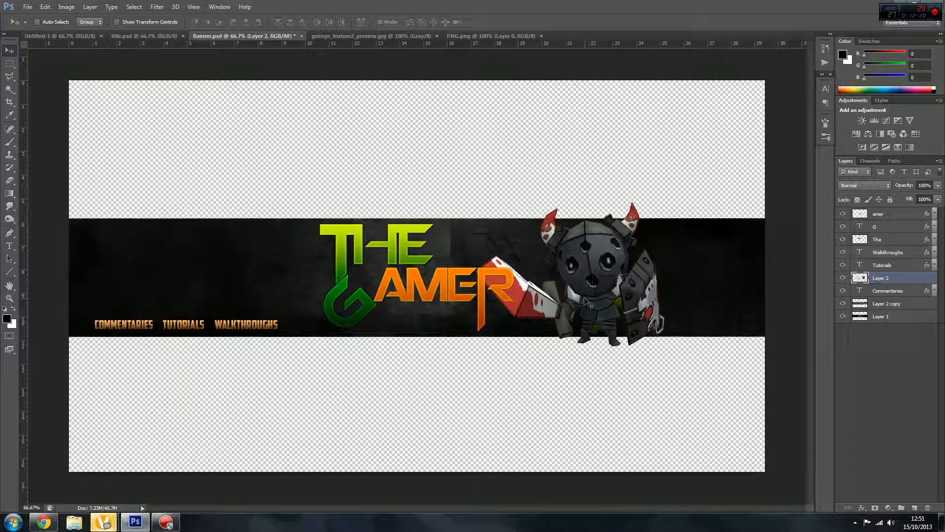
{"action": "key", "text": "ctrl+t"}
{"action": "left_click_drag", "start_coordinate": [666, 346], "coordinate": [636, 333]}
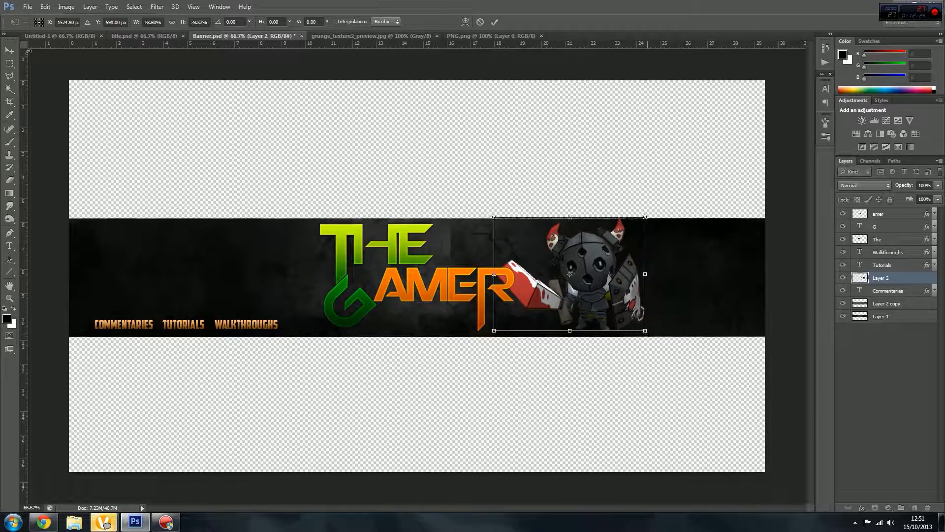
{"action": "left_click", "coordinate": [13, 52]}
{"action": "key", "text": "Return"}
Position the character immediately right of the logo so that its blade meets the R of "Gamer".
{"action": "key", "text": "shift+Left"}
{"action": "key", "text": "shift+Left"}
{"action": "key", "text": "shift+Left"}
{"action": "key", "text": "shift+Left"}
{"action": "key", "text": "shift+Left"}
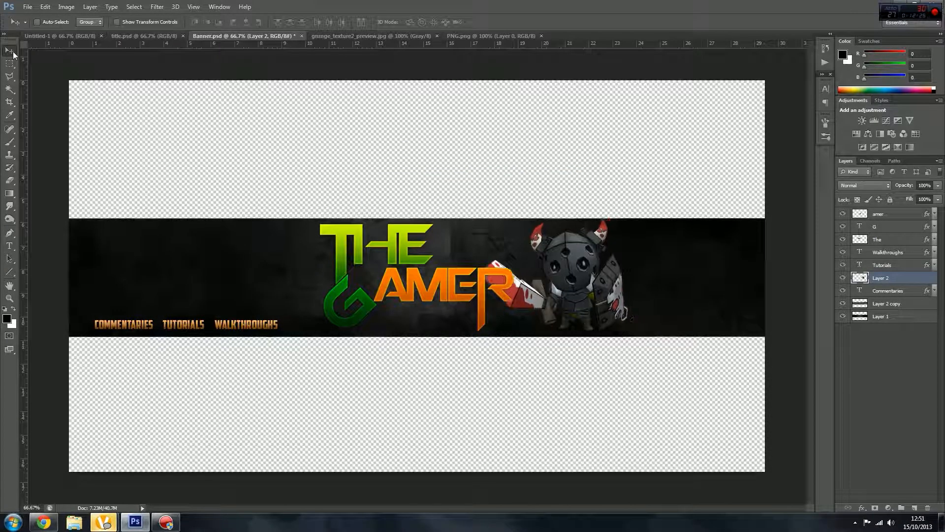
{"action": "key", "text": "shift+Left"}
{"action": "key", "text": "shift+Left"}
{"action": "key", "text": "shift+Left"}
{"action": "key", "text": "shift+Left"}
{"action": "key", "text": "shift+Left"}
{"action": "key", "text": "shift+Left"}
{"action": "key", "text": "shift+Left"}
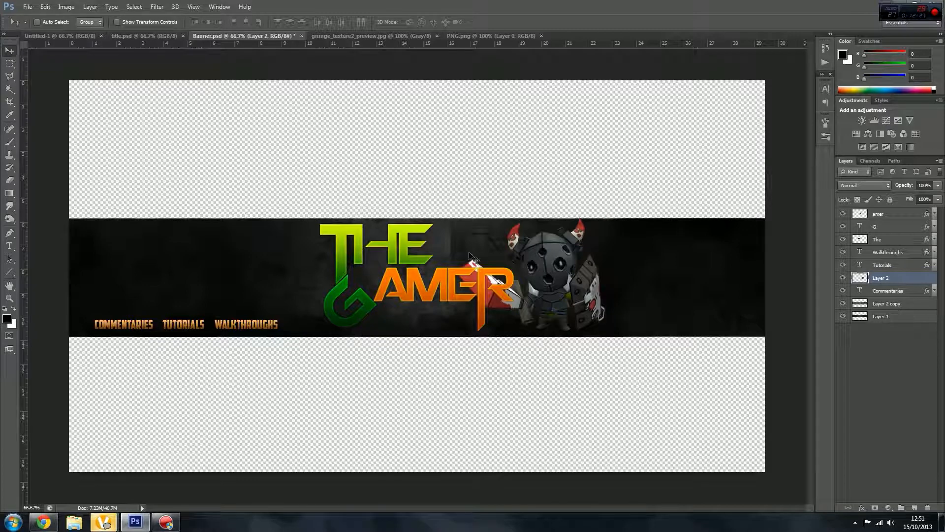
{"action": "left_click_drag", "start_coordinate": [543, 270], "coordinate": [577, 269]}
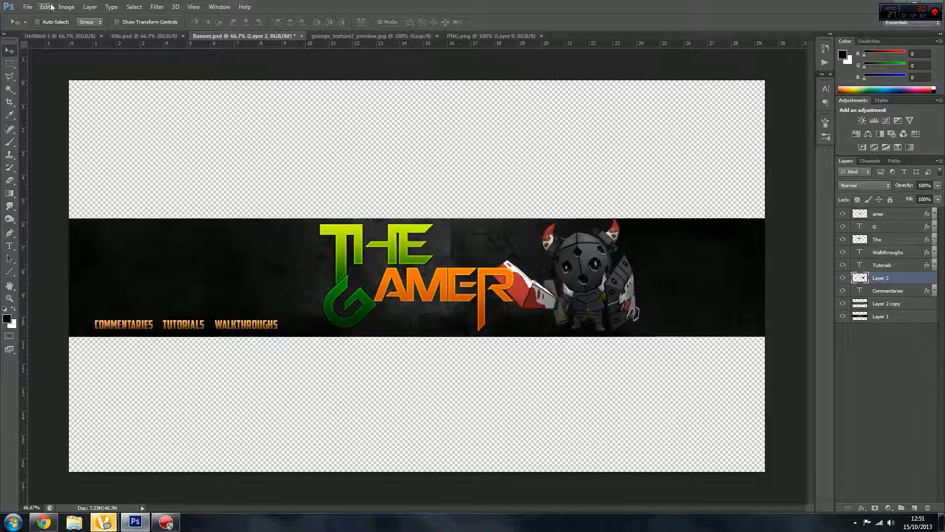
Apply a Black & White adjustment with the Default preset to the character layer.
{"action": "left_click", "coordinate": [66, 7]}
{"action": "mouse_move", "coordinate": [114, 32]}
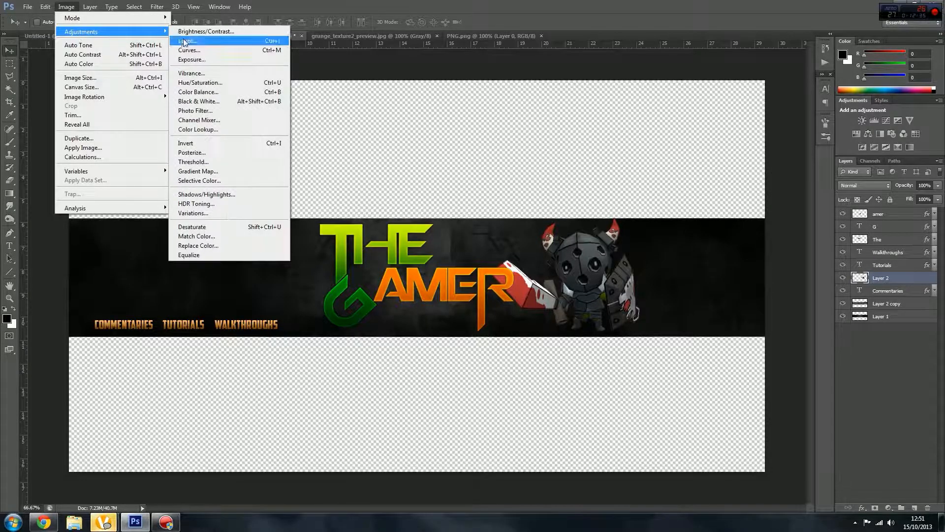
{"action": "left_click", "coordinate": [202, 102]}
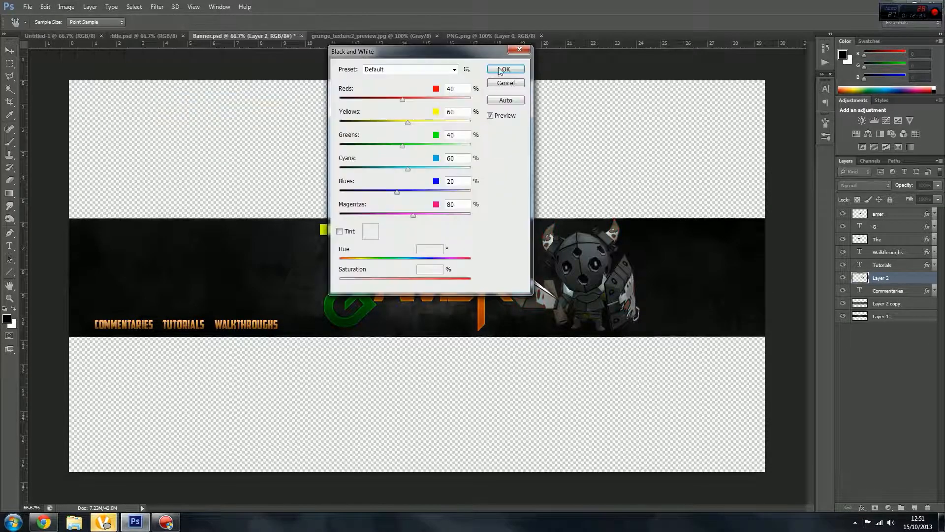
{"action": "left_click", "coordinate": [502, 70]}
Set the character layer's blend mode to Overlay and move the character slightly left towards the logo.
{"action": "left_click", "coordinate": [868, 184]}
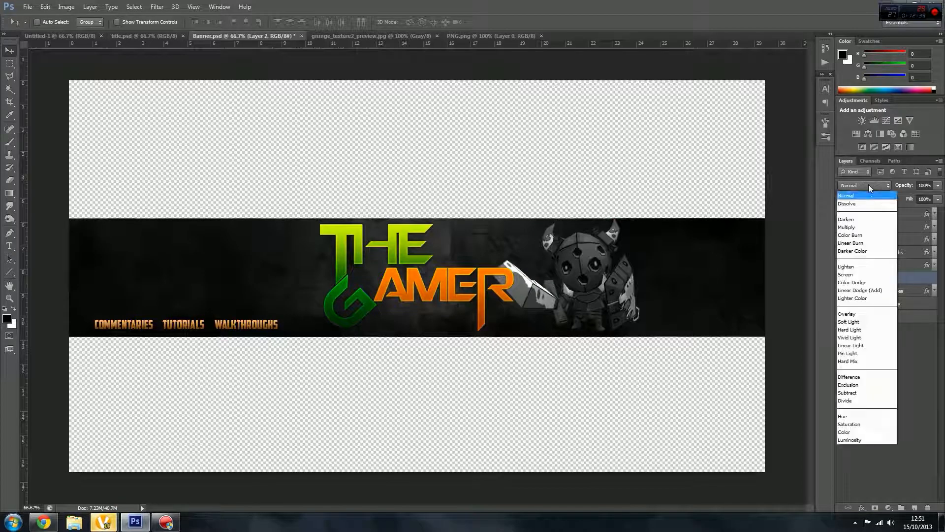
{"action": "left_click", "coordinate": [859, 317]}
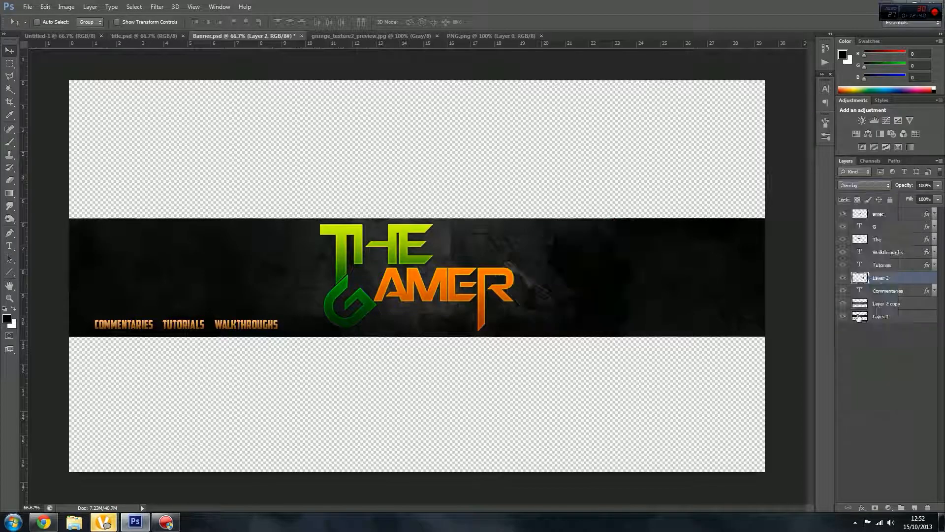
{"action": "mouse_move", "coordinate": [594, 286]}
{"action": "left_mouse_down"}
{"action": "mouse_move", "coordinate": [515, 279]}
{"action": "mouse_move", "coordinate": [557, 278]}
{"action": "mouse_move", "coordinate": [591, 292]}
{"action": "left_mouse_up"}
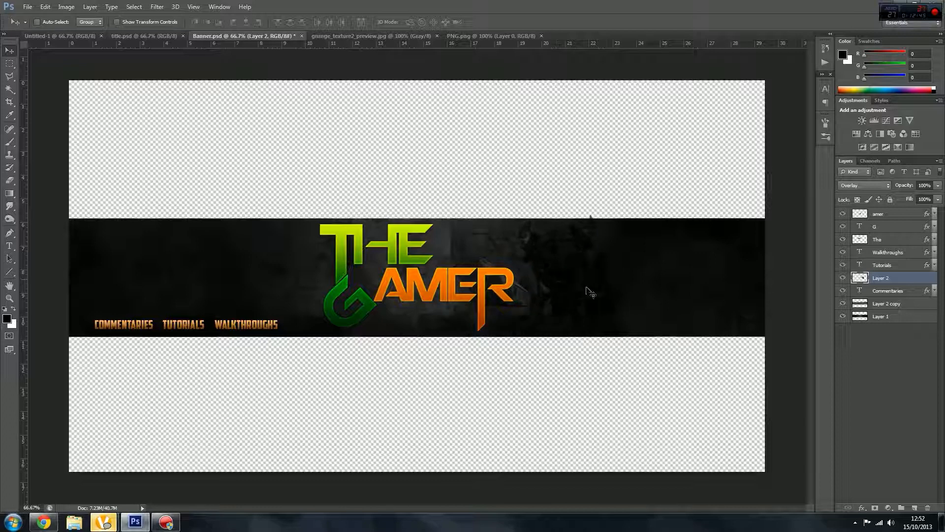
Select Layer 1 and toggle its visibility off and on to examine how it affects the texture and character.
{"action": "left_click", "coordinate": [885, 318]}
{"action": "left_click", "coordinate": [843, 317]}
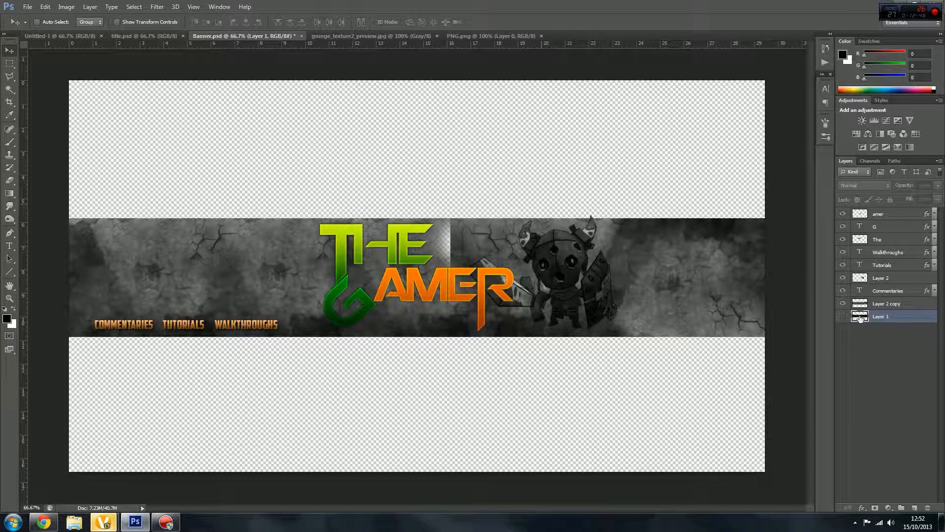
{"action": "left_click", "coordinate": [843, 318]}
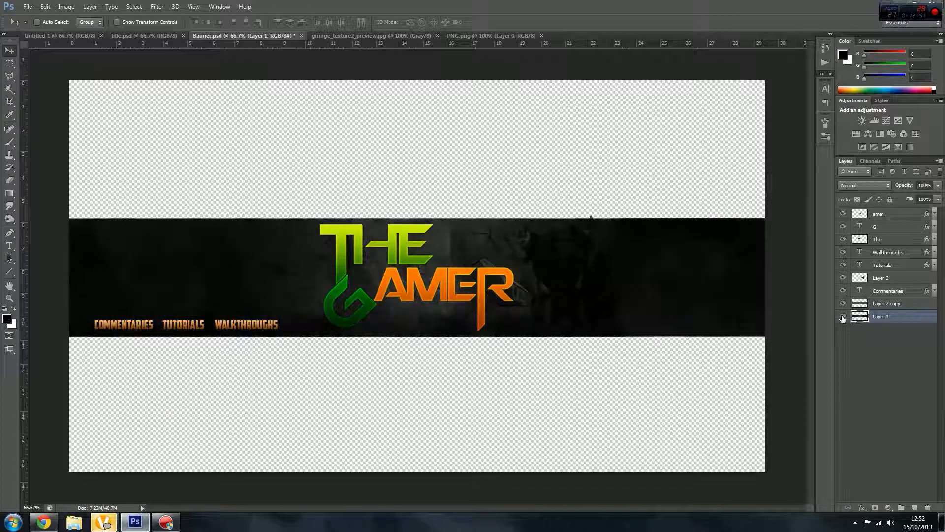
Refill Layer 1's band with a radial gradient from the centre outwards, using #202020 for the gradient's end colour stop, and clear the selection.
{"action": "left_click", "coordinate": [868, 318], "text": "ctrl"}
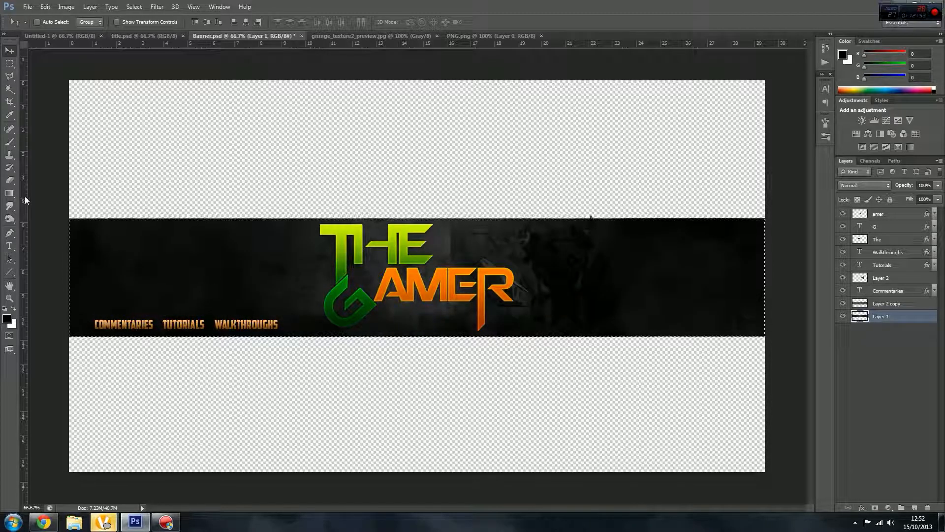
{"action": "left_click", "coordinate": [9, 193]}
{"action": "left_click", "coordinate": [48, 22]}
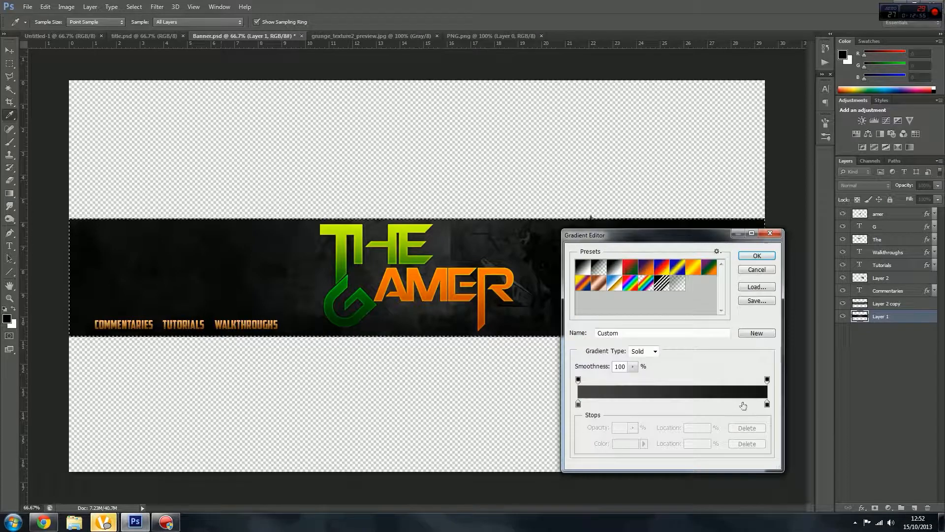
{"action": "double_click", "coordinate": [767, 404]}
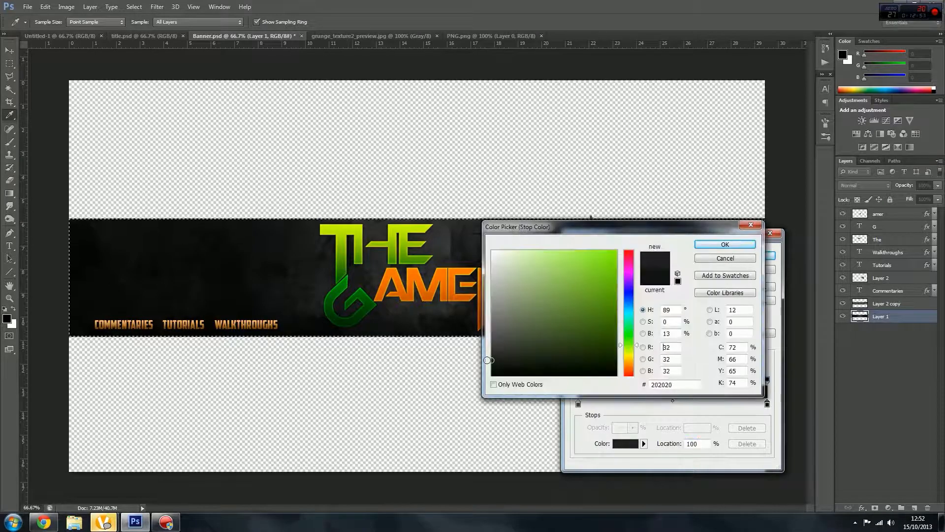
{"action": "left_click", "coordinate": [725, 244]}
{"action": "left_click", "coordinate": [746, 257]}
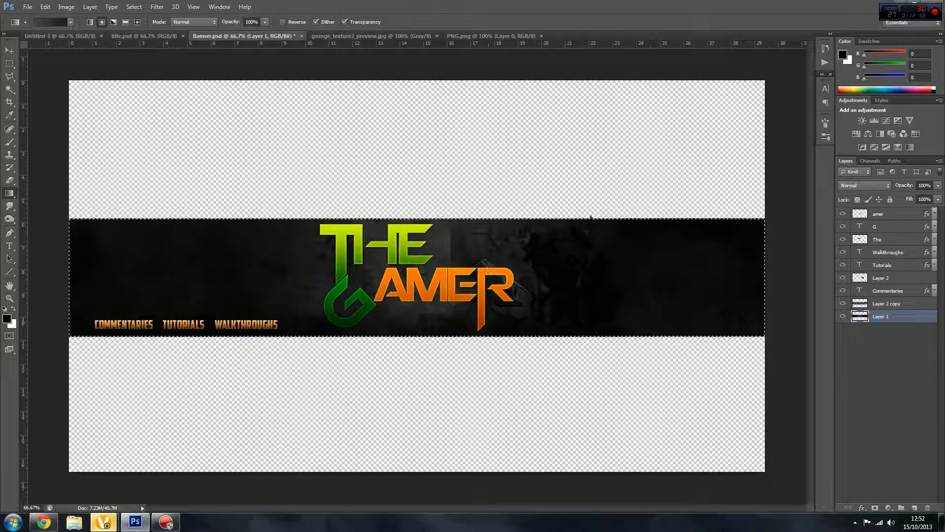
{"action": "left_click_drag", "start_coordinate": [487, 270], "coordinate": [28, 270]}
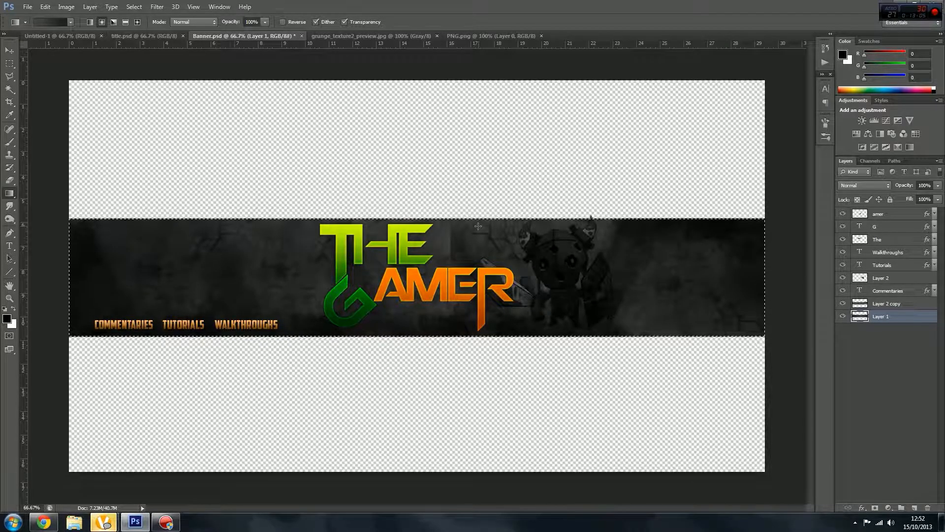
{"action": "key", "text": "ctrl+d"}
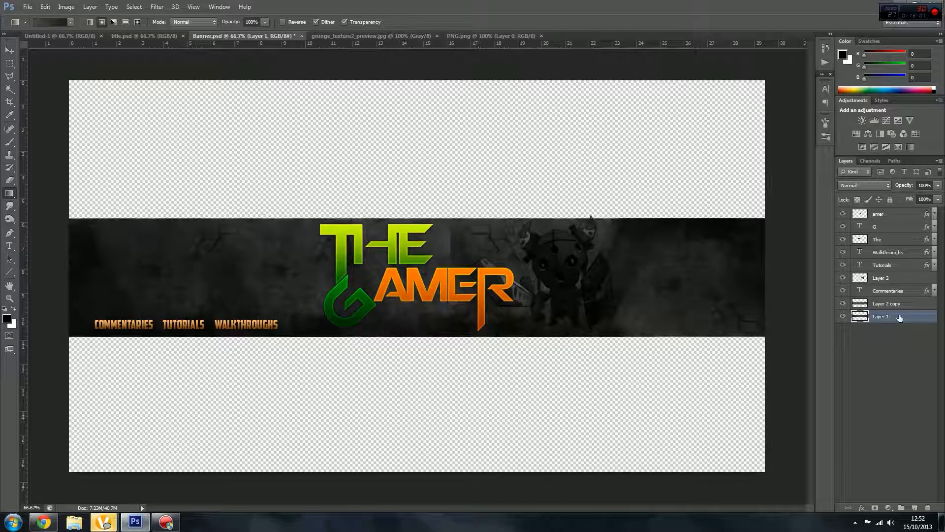
Move the horned character on Layer 2 slightly left and down, closer to the logo.
{"action": "left_click", "coordinate": [884, 280]}
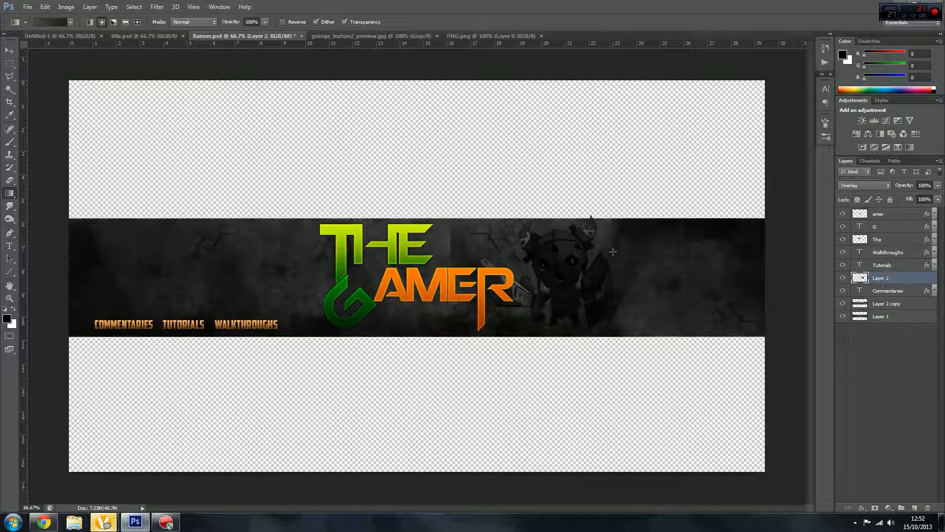
{"action": "left_click", "coordinate": [16, 50]}
{"action": "mouse_move", "coordinate": [557, 278]}
{"action": "left_mouse_down"}
{"action": "mouse_move", "coordinate": [690, 276]}
{"action": "mouse_move", "coordinate": [528, 277]}
{"action": "mouse_move", "coordinate": [550, 281]}
{"action": "left_mouse_up"}
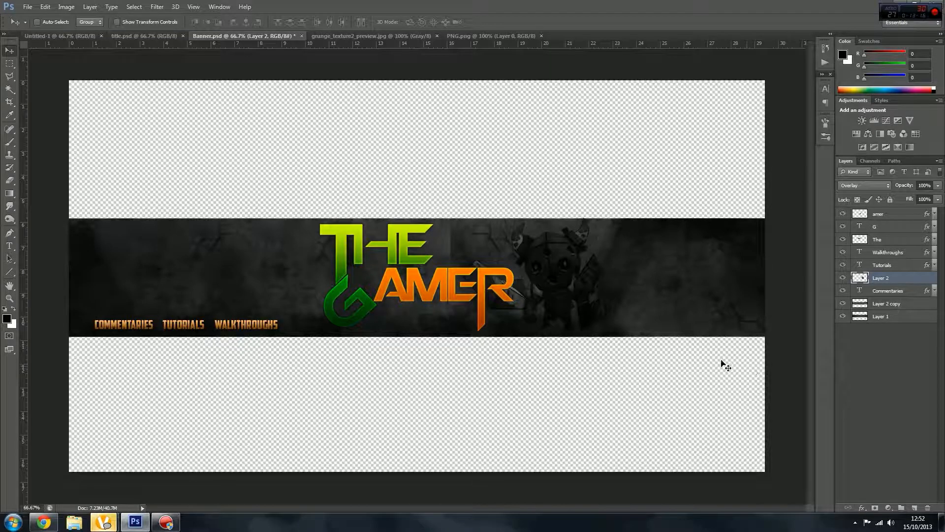
Open black_ops_ii_render_by_outlawninja-d5irus8 and bring the soldier into Banner.psd, placed left of the logo with its head inside the dark band.
{"action": "left_click", "coordinate": [26, 7]}
{"action": "left_click", "coordinate": [48, 29]}
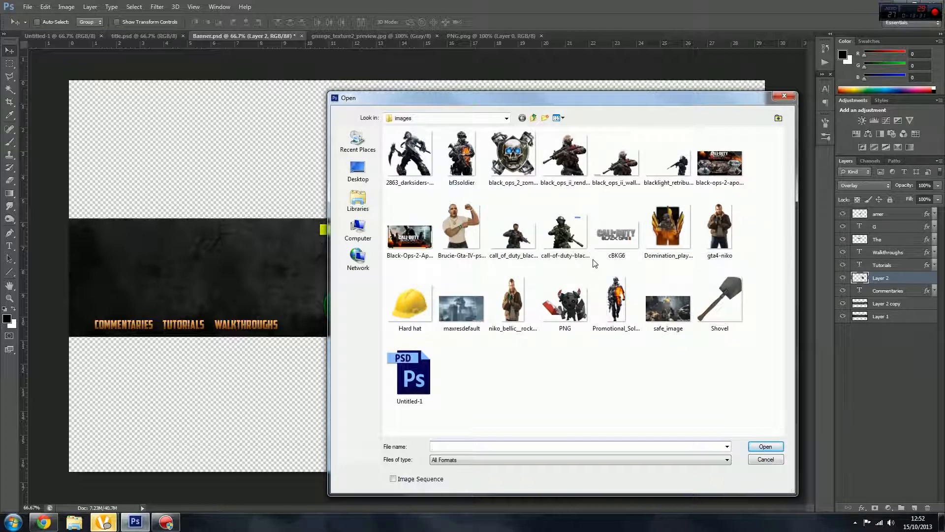
{"action": "left_click", "coordinate": [565, 156]}
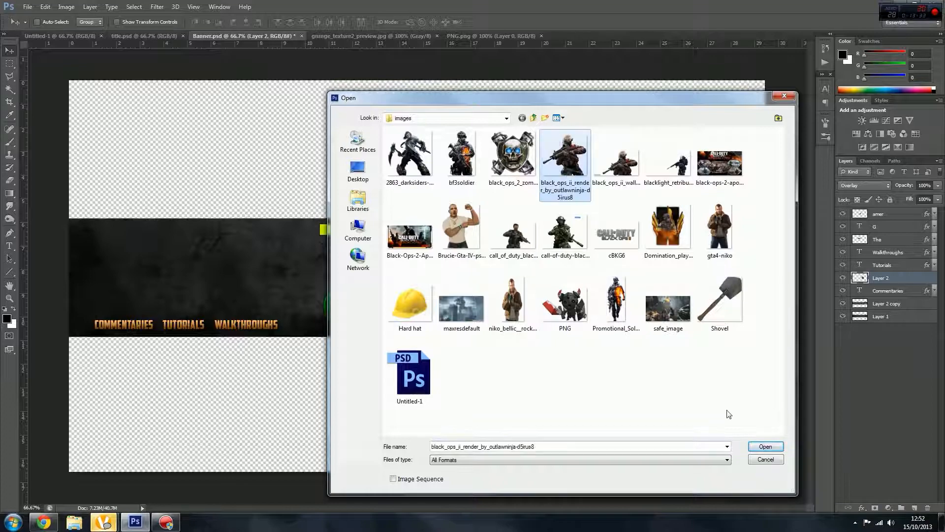
{"action": "left_click", "coordinate": [765, 447]}
{"action": "left_click_drag", "start_coordinate": [205, 105], "coordinate": [251, 325]}
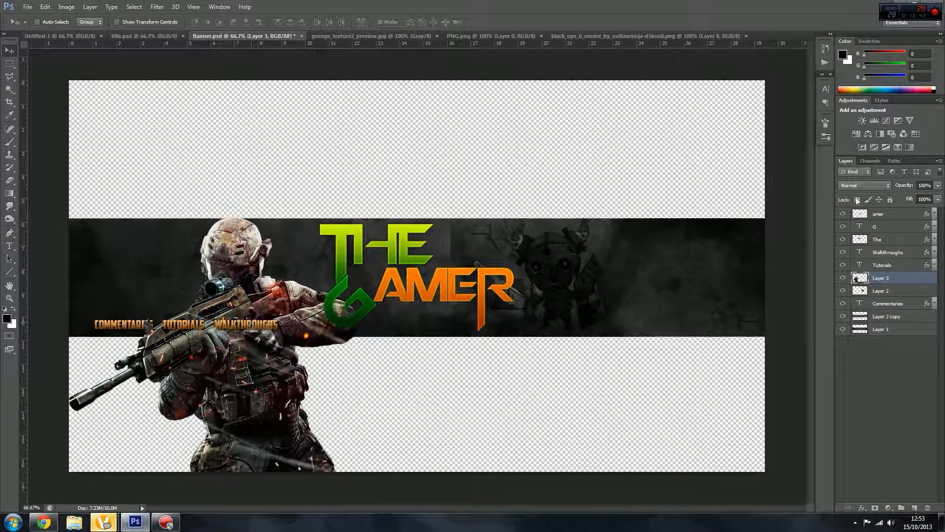
Set the soldier layer's blend mode to Overlay and apply a Black & White adjustment with the Default preset.
{"action": "left_click", "coordinate": [865, 188]}
{"action": "left_click", "coordinate": [859, 319]}
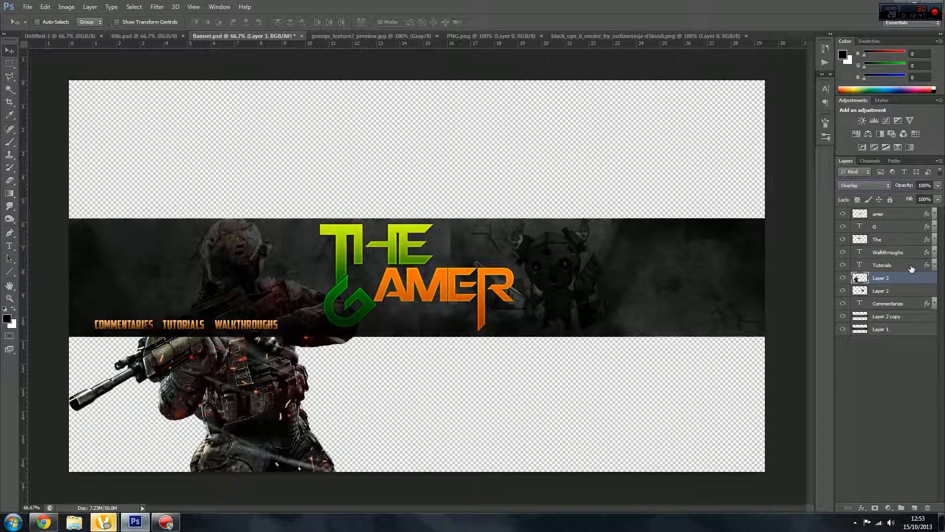
{"action": "left_click", "coordinate": [66, 6]}
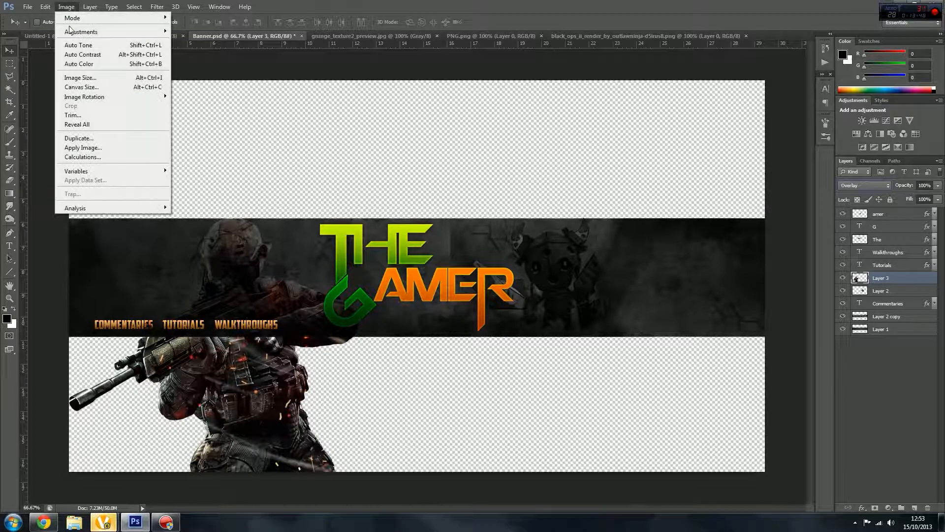
{"action": "mouse_move", "coordinate": [67, 33]}
{"action": "left_click", "coordinate": [193, 99]}
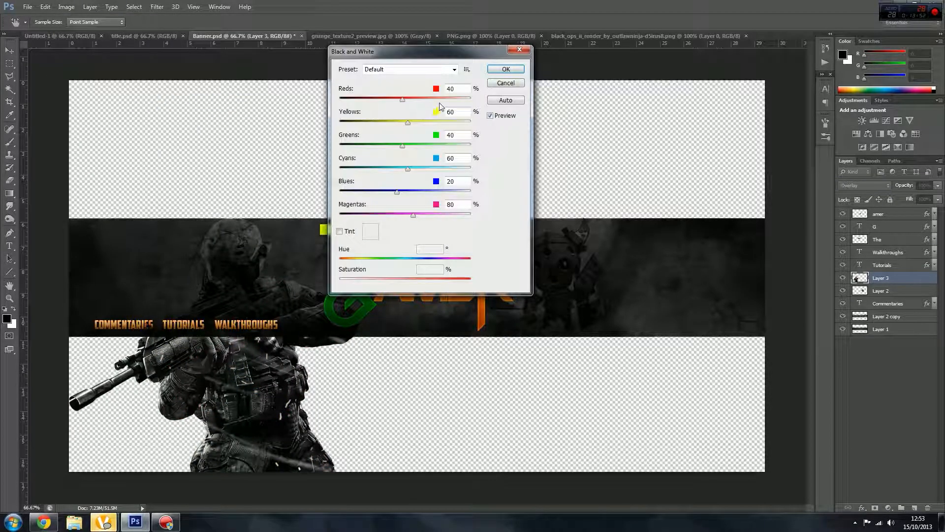
{"action": "left_click", "coordinate": [506, 69]}
{"action": "key", "text": "v"}
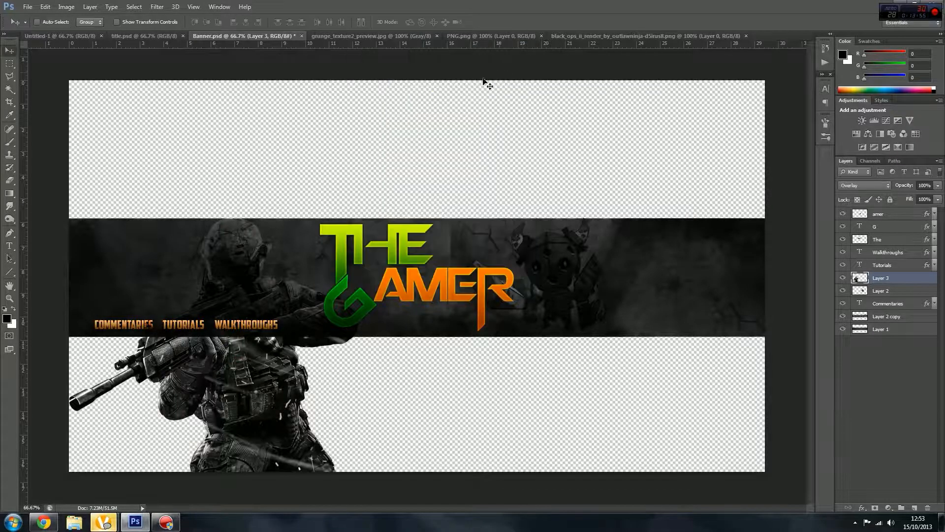
Move the soldier up until its head extends past the dark band and delete the part above the band.
{"action": "left_click_drag", "start_coordinate": [200, 291], "coordinate": [206, 263]}
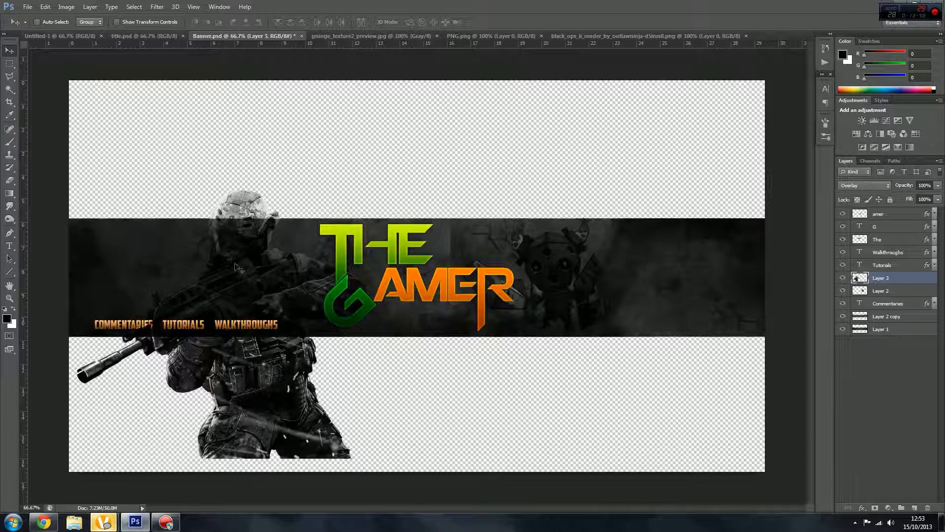
{"action": "left_click", "coordinate": [9, 63]}
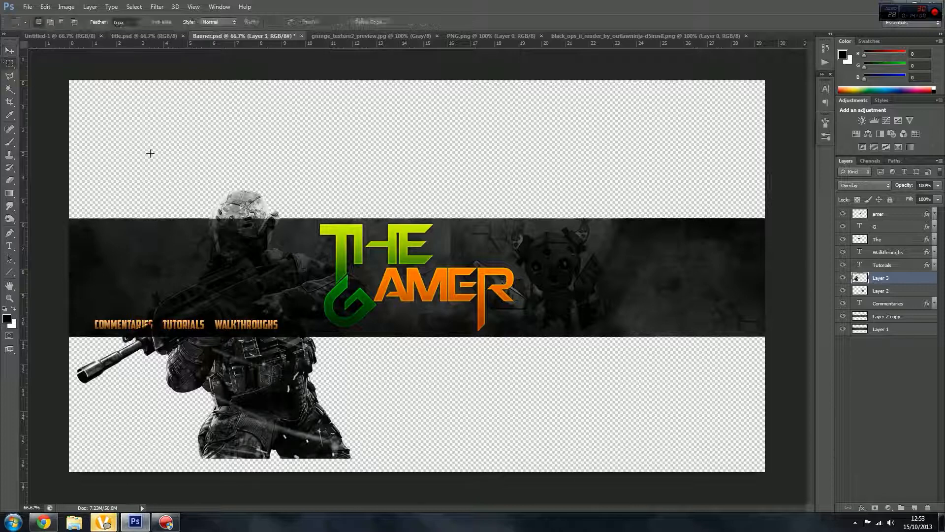
{"action": "left_click_drag", "start_coordinate": [150, 153], "coordinate": [311, 217]}
{"action": "key", "text": "Delete"}
{"action": "key", "text": "ctrl+d"}
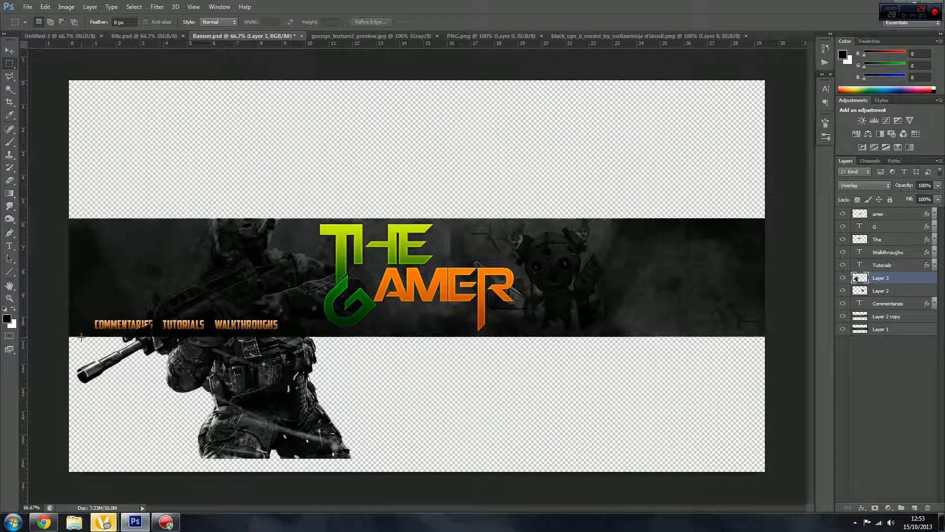
Delete the parts of the soldier below the dark band, including the leftover gun barrel, and clear the selection.
{"action": "left_click_drag", "start_coordinate": [82, 337], "coordinate": [370, 477]}
{"action": "key", "text": "Delete"}
{"action": "left_click_drag", "start_coordinate": [75, 351], "coordinate": [99, 397]}
{"action": "key", "text": "Delete"}
{"action": "key", "text": "ctrl+d"}
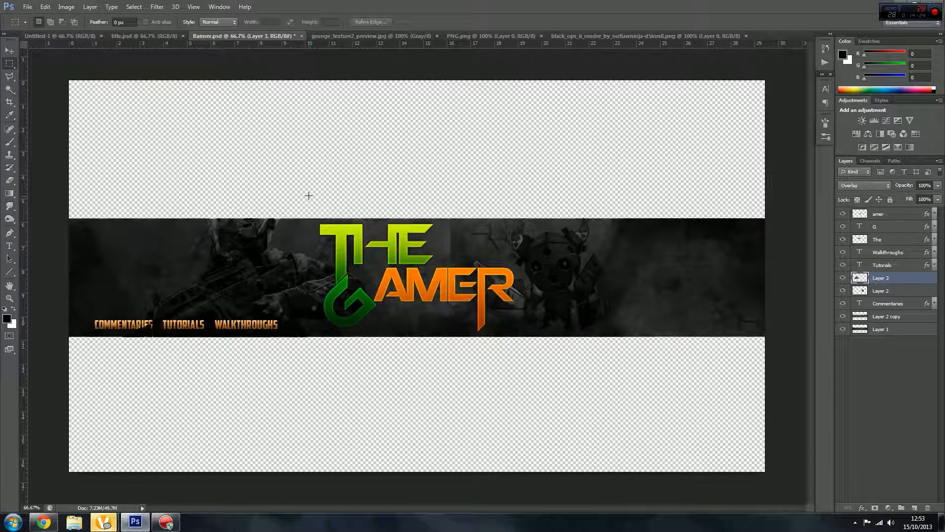
{"action": "left_click", "coordinate": [6, 52]}
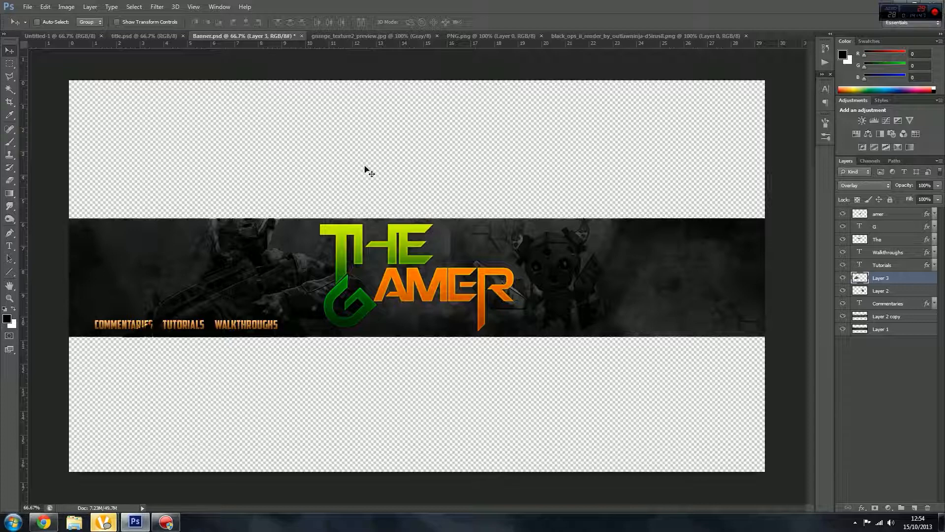
Add the text "The Gamer" in white Impact on a new layer above Layer 2 copy, near the band's upper-left corner.
{"action": "left_click", "coordinate": [10, 246]}
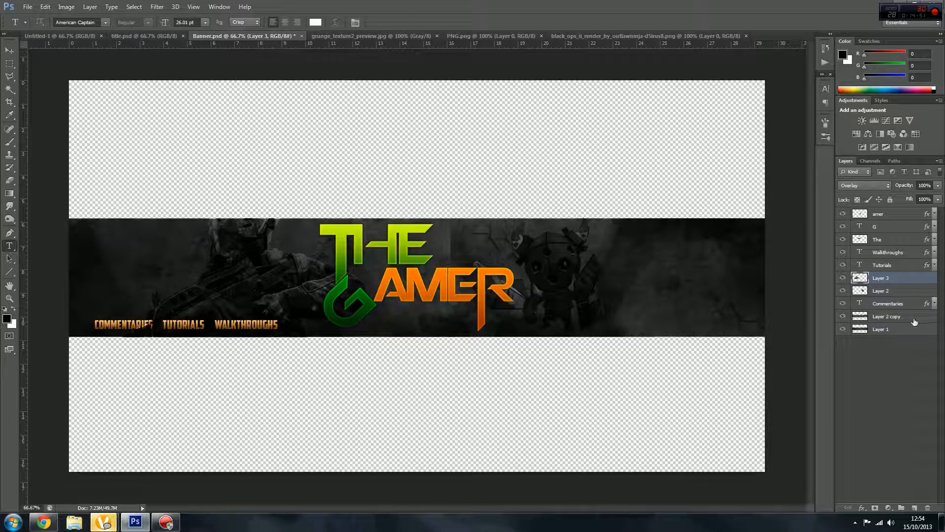
{"action": "left_click", "coordinate": [886, 317]}
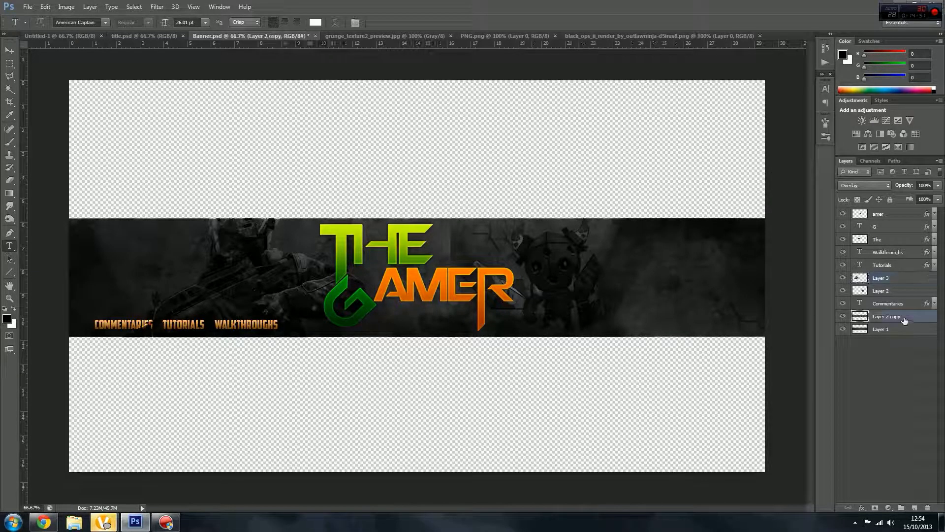
{"action": "left_click", "coordinate": [106, 24]}
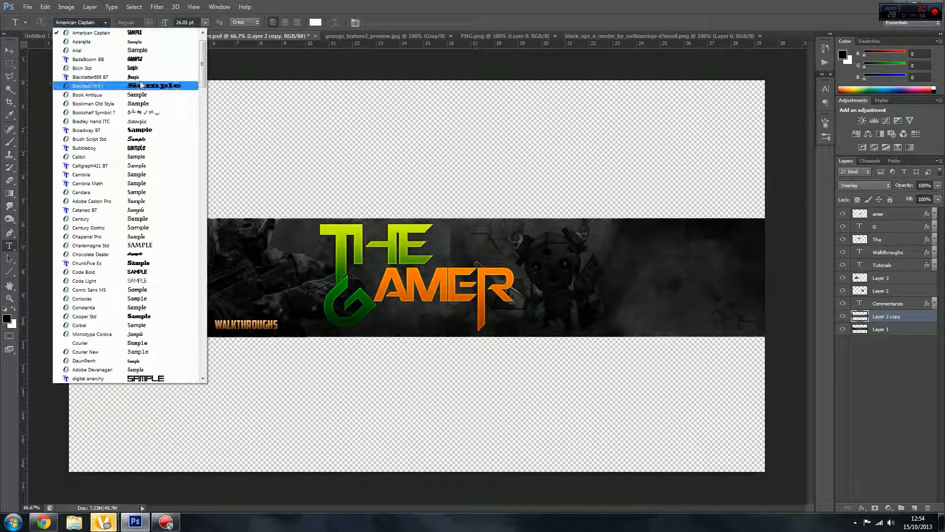
{"action": "scroll", "coordinate": [141, 84], "scroll_direction": "down", "scroll_amount": 3}
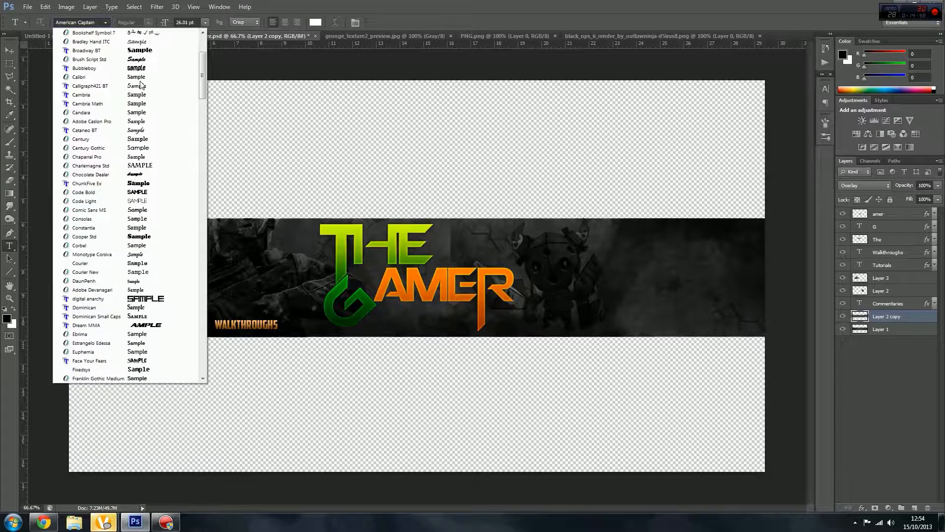
{"action": "scroll", "coordinate": [141, 84], "scroll_direction": "down", "scroll_amount": 8}
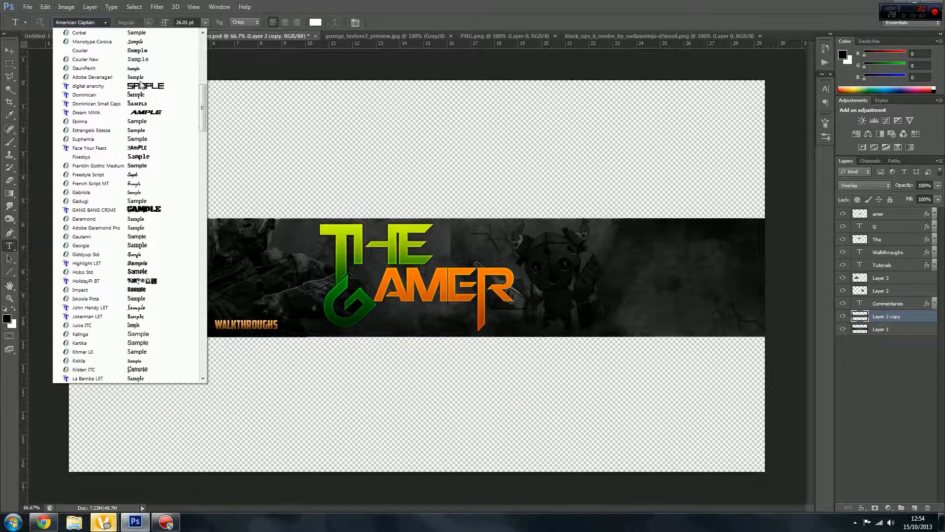
{"action": "scroll", "coordinate": [141, 85], "scroll_direction": "down", "scroll_amount": 6}
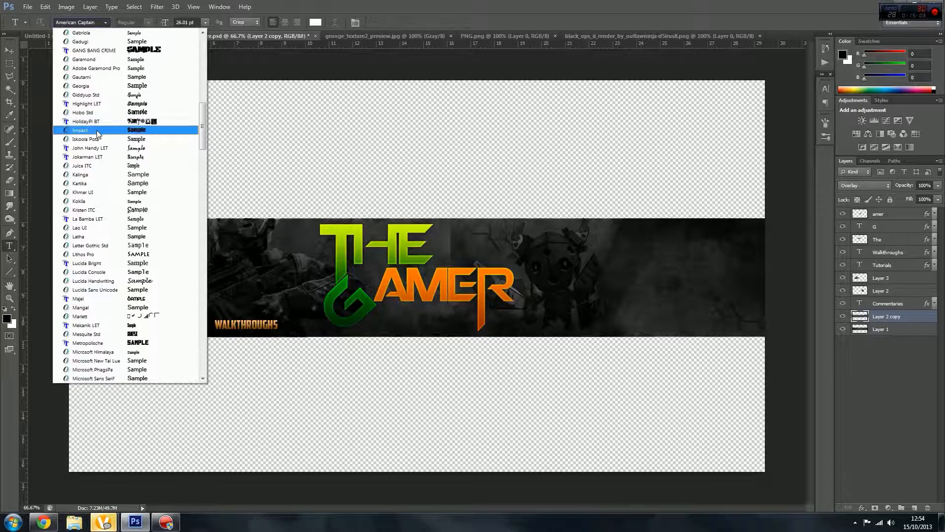
{"action": "left_click", "coordinate": [97, 130]}
{"action": "left_click", "coordinate": [80, 234]}
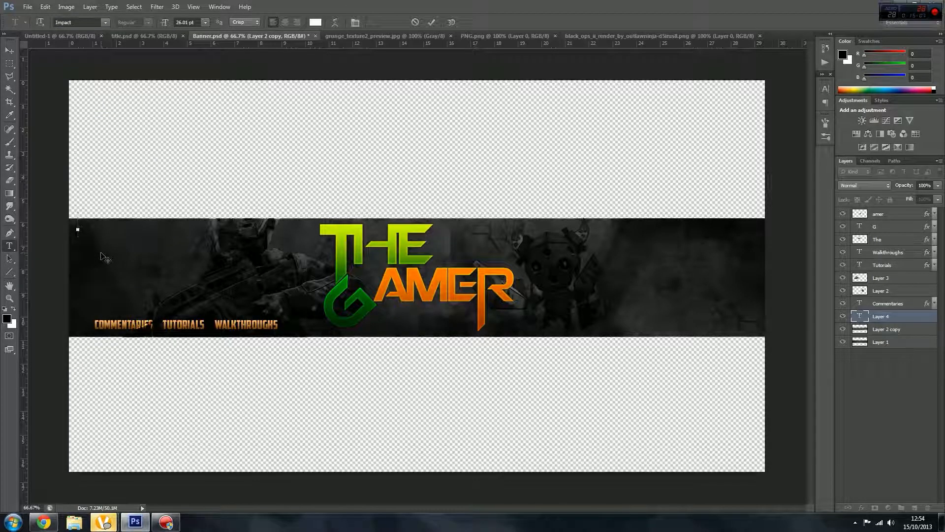
{"action": "type", "text": "The G"}
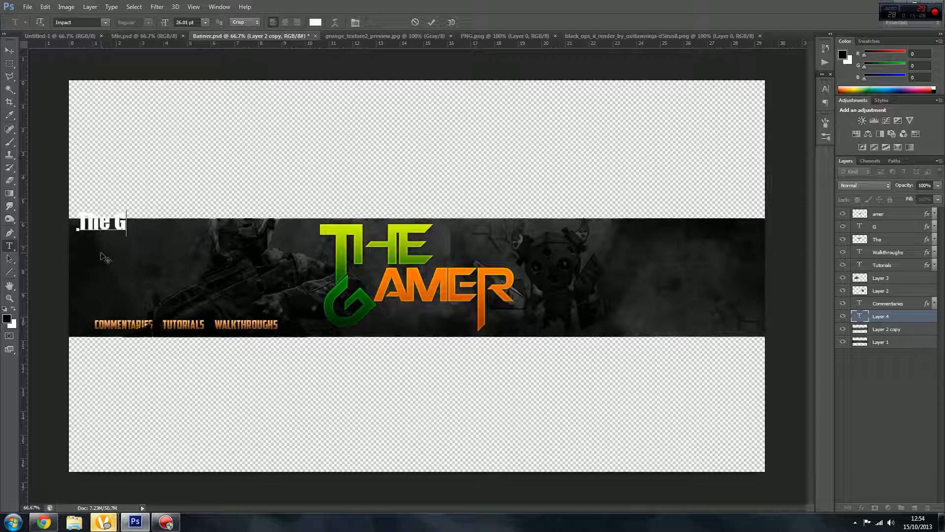
{"action": "type", "text": "amer"}
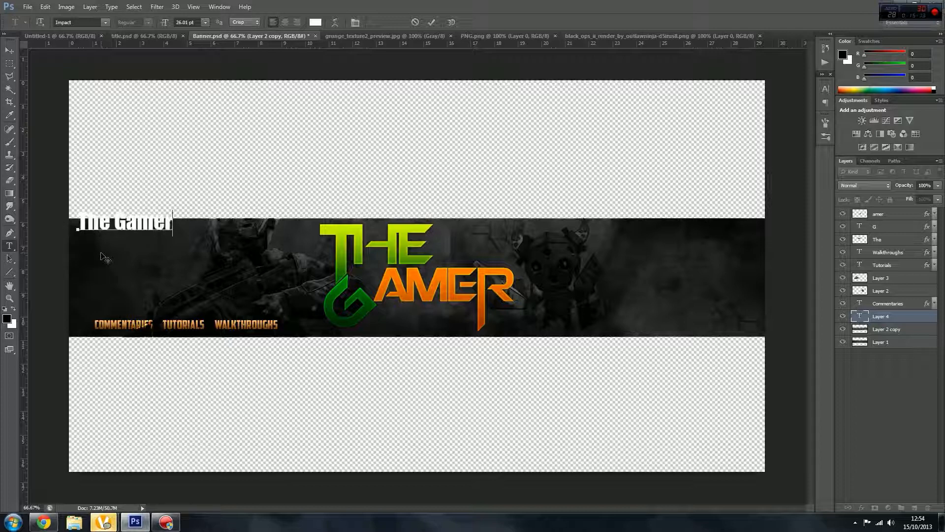
Scale the small "The Gamer" text down to about 40% and place it inside the band's upper-left area.
{"action": "left_click", "coordinate": [9, 50]}
{"action": "mouse_move", "coordinate": [158, 244]}
{"action": "left_mouse_down"}
{"action": "mouse_move", "coordinate": [160, 259]}
{"action": "mouse_move", "coordinate": [169, 250]}
{"action": "mouse_move", "coordinate": [143, 240]}
{"action": "left_mouse_up"}
{"action": "key", "text": "ctrl+t"}
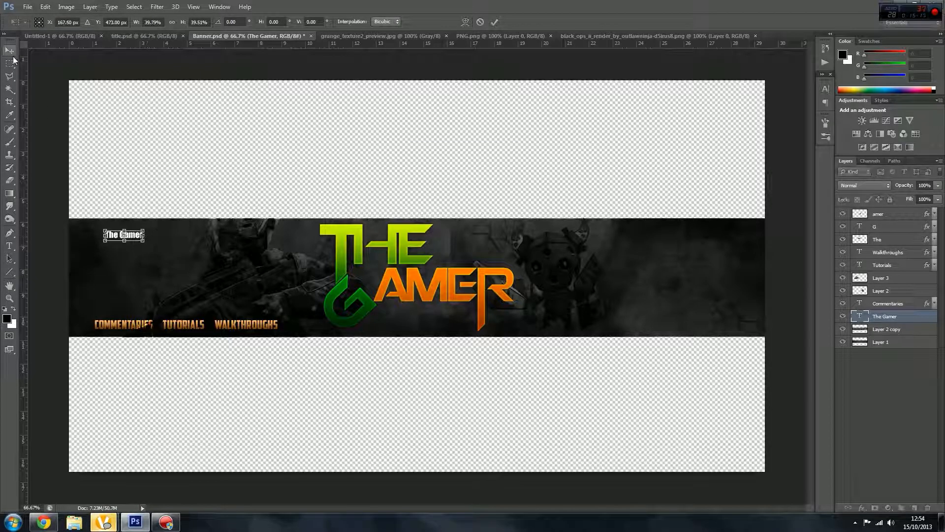
{"action": "left_click", "coordinate": [14, 59]}
{"action": "key", "text": "Return"}
Nudge the small "The Gamer" text into the upper-left corner of the dark band.
{"action": "key", "text": "shift+Up"}
{"action": "key", "text": "shift+Up"}
{"action": "key", "text": "shift+Up"}
{"action": "key", "text": "shift+Left"}
{"action": "key", "text": "shift+Left"}
{"action": "key", "text": "shift+Left"}
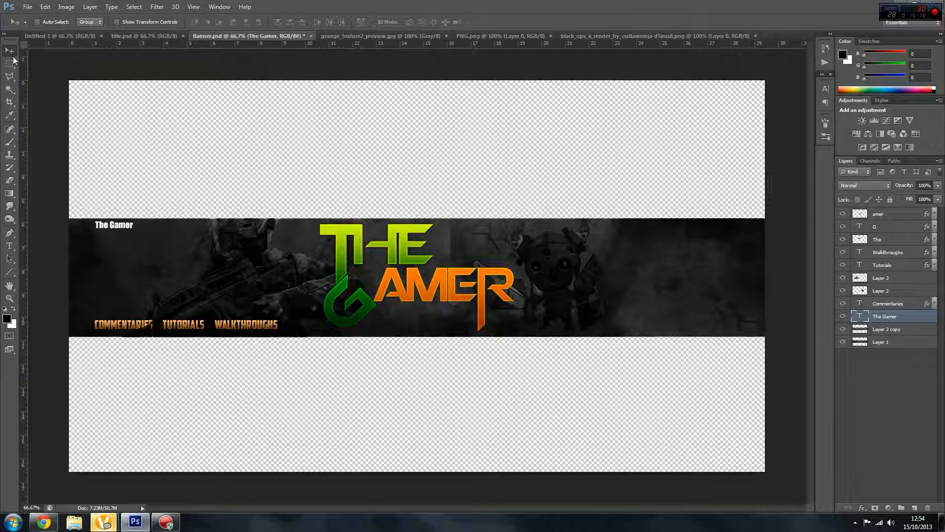
{"action": "key", "text": "shift+Left"}
{"action": "key", "text": "shift+Left"}
{"action": "key", "text": "shift+Left"}
{"action": "key", "text": "shift+Left"}
{"action": "key", "text": "shift+Left"}
{"action": "key", "text": "shift+Left"}
{"action": "key", "text": "shift+Left"}
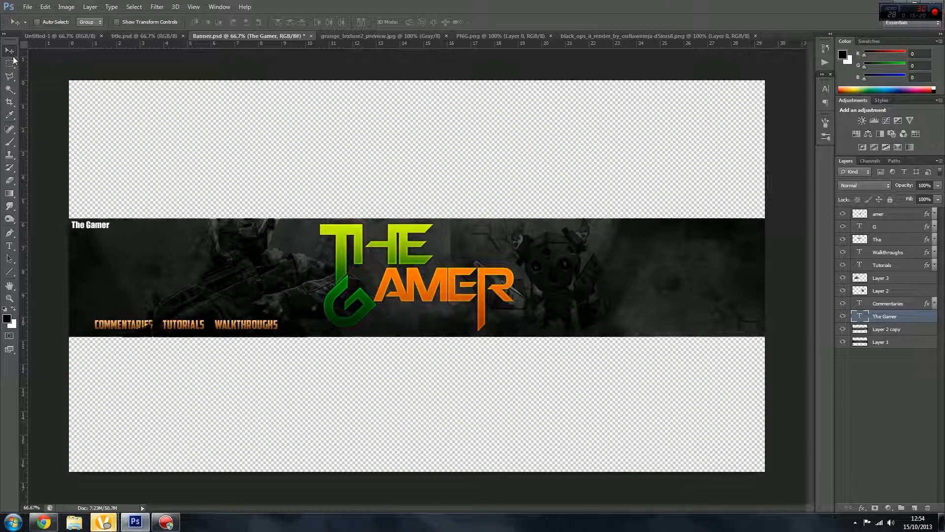
{"action": "key", "text": "Left"}
{"action": "key", "text": "Left"}
{"action": "key", "text": "Up"}
{"action": "key", "text": "Up"}
Duplicate the small "The Gamer" text and place the copy directly to its right on the same line.
{"action": "key", "text": "ctrl+j"}
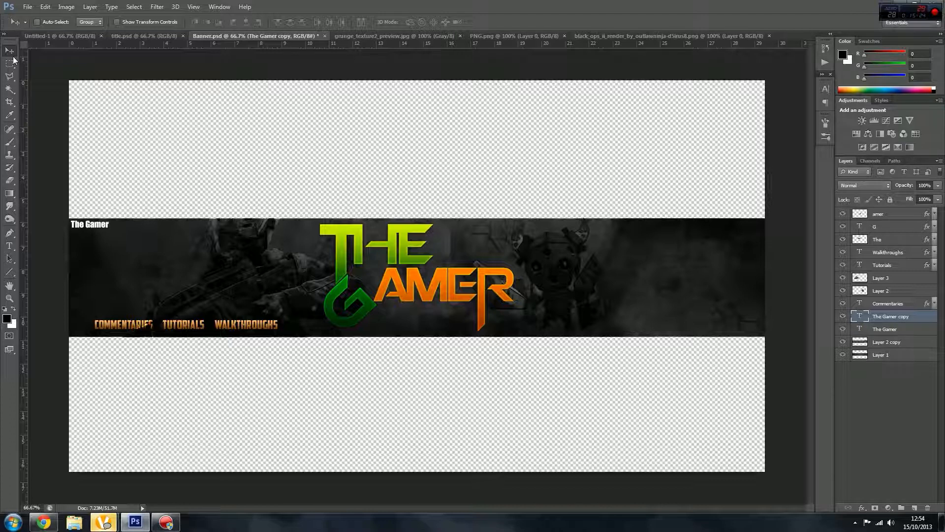
{"action": "key", "text": "shift+Right"}
{"action": "key", "text": "shift+Right"}
{"action": "key", "text": "shift+Right"}
{"action": "key", "text": "shift+Right"}
{"action": "key", "text": "shift+Right"}
{"action": "key", "text": "shift+Right"}
{"action": "key", "text": "shift+Right"}
{"action": "key", "text": "shift+Right"}
{"action": "key", "text": "shift+Right"}
{"action": "key", "text": "shift+Right"}
{"action": "key", "text": "shift+Right"}
{"action": "key", "text": "shift+Right"}
Duplicate the copied "The Gamer" text and shift the new copy right to form the third repeat in the row.
{"action": "key", "text": "ctrl+j"}
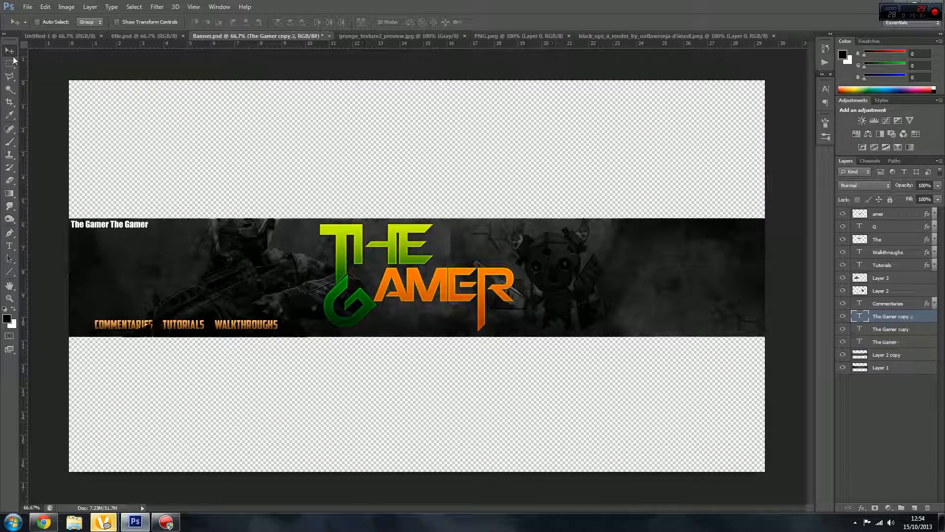
{"action": "key", "text": "shift+Right"}
{"action": "key", "text": "shift+Right"}
{"action": "key", "text": "shift+Right"}
{"action": "key", "text": "shift+Right"}
{"action": "key", "text": "shift+Right"}
{"action": "key", "text": "shift+Right"}
{"action": "key", "text": "shift+Right"}
{"action": "key", "text": "shift+Right"}
{"action": "key", "text": "shift+Right"}
{"action": "key", "text": "shift+Right"}
{"action": "key", "text": "shift+Right"}
{"action": "key", "text": "shift+Right"}
{"action": "key", "text": "shift+Right"}
{"action": "key", "text": "shift+Right"}
{"action": "key", "text": "shift+Right"}
{"action": "key", "text": "shift+Right"}
{"action": "key", "text": "shift+Right"}
{"action": "key", "text": "shift+Right"}
{"action": "key", "text": "shift+Right"}
{"action": "key", "text": "shift+Right"}
Add a fourth "The Gamer" repeat by duplicating the third one and placing it to the right on the same line.
{"action": "key", "text": "ctrl+j"}
{"action": "key", "text": "shift+Right"}
{"action": "key", "text": "shift+Right"}
{"action": "key", "text": "shift+Right"}
{"action": "key", "text": "shift+Right"}
{"action": "key", "text": "shift+Right"}
{"action": "key", "text": "shift+Right"}
{"action": "key", "text": "shift+Right"}
{"action": "key", "text": "shift+Right"}
{"action": "key", "text": "shift+Right"}
{"action": "key", "text": "shift+Right"}
{"action": "key", "text": "shift+Right"}
{"action": "key", "text": "shift+Right"}
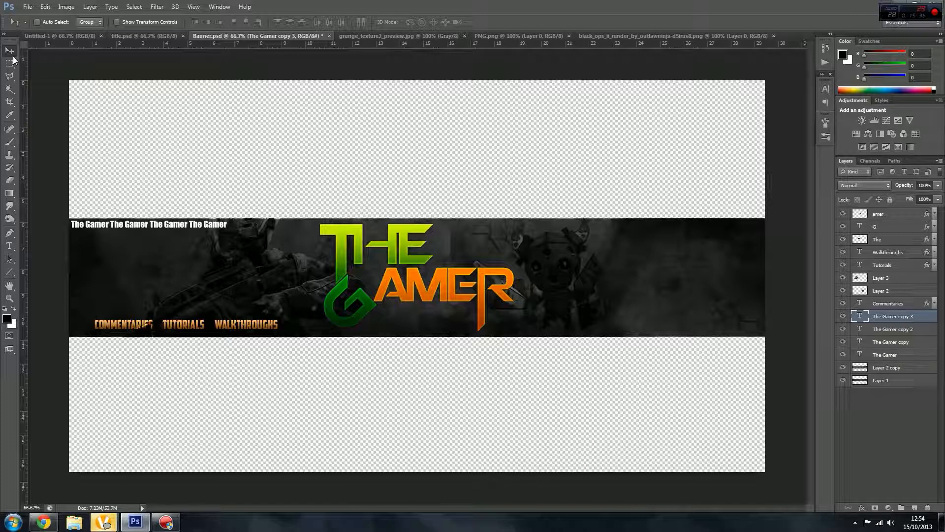
Duplicate the fourth "The Gamer" text and shift the copy right to form the fifth repeat in the row.
{"action": "key", "text": "ctrl+j"}
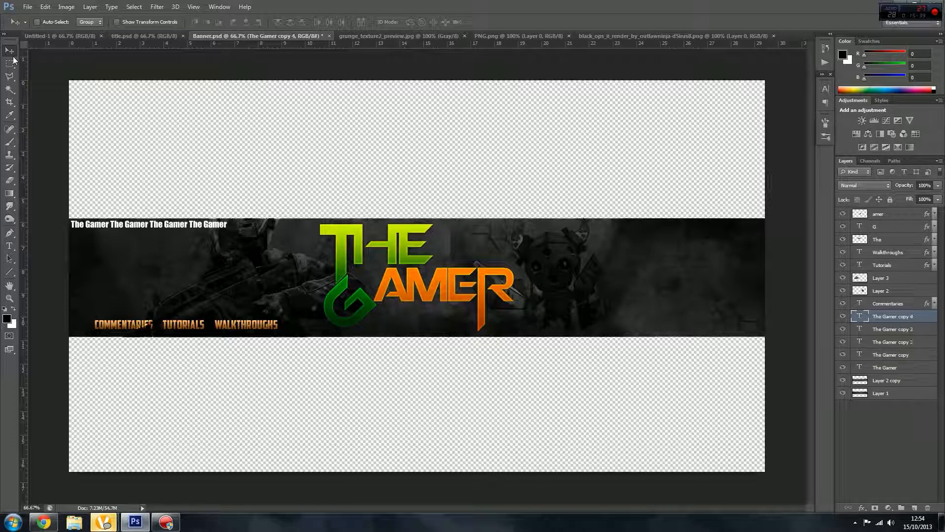
{"action": "key", "text": "shift+Right"}
{"action": "key", "text": "shift+Right"}
{"action": "key", "text": "shift+Right"}
{"action": "key", "text": "shift+Right"}
{"action": "key", "text": "shift+Right"}
{"action": "key", "text": "shift+Right"}
{"action": "key", "text": "shift+Right"}
{"action": "key", "text": "shift+Right"}
{"action": "key", "text": "shift+Right"}
{"action": "key", "text": "shift+Right"}
{"action": "key", "text": "shift+Right"}
{"action": "key", "text": "shift+Right"}
Merge the five small "The Gamer" text layers and place a duplicate of the merged strip directly to its right.
{"action": "left_click", "coordinate": [887, 368], "text": "shift"}
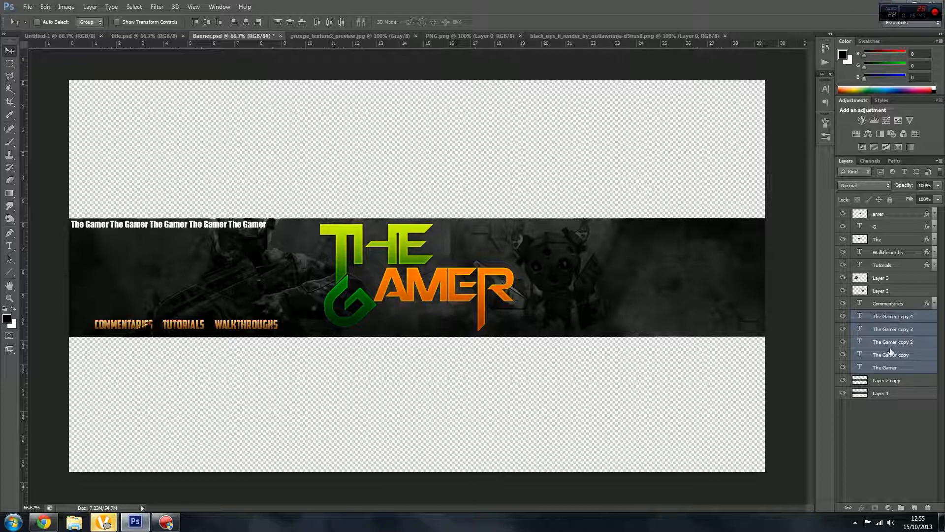
{"action": "key", "text": "ctrl+e"}
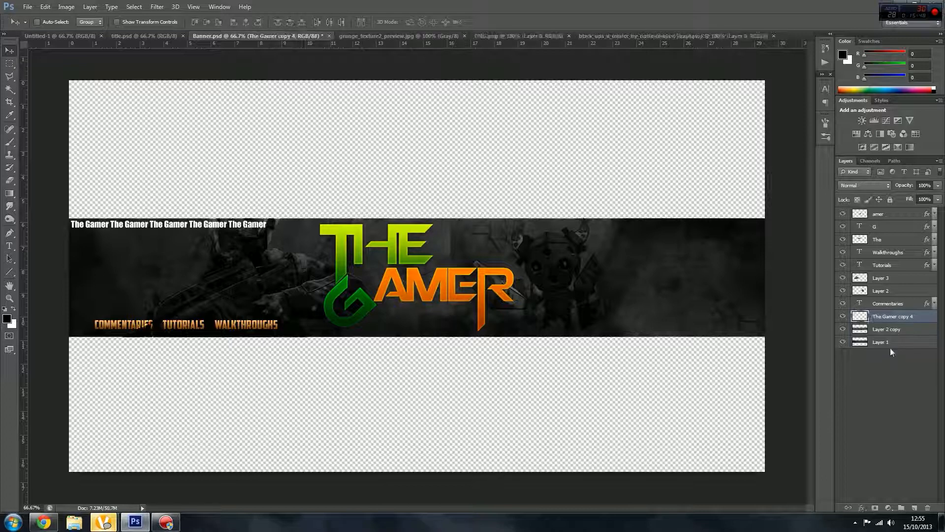
{"action": "key", "text": "ctrl+j"}
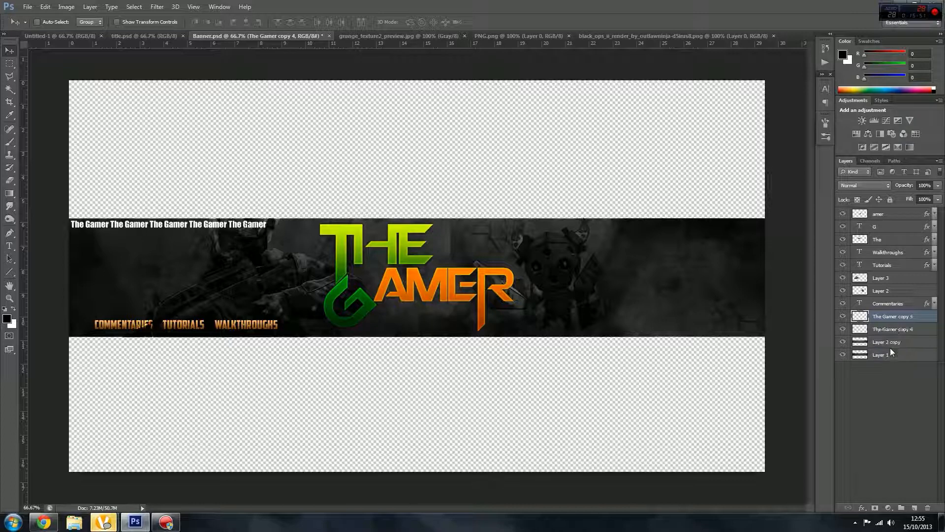
{"action": "key", "text": "shift+Right"}
{"action": "key", "text": "shift+Right"}
{"action": "key", "text": "shift+Right"}
{"action": "key", "text": "shift+Right"}
{"action": "key", "text": "shift+Right"}
{"action": "key", "text": "shift+Right"}
{"action": "key", "text": "shift+Right"}
{"action": "key", "text": "shift+Right"}
{"action": "key", "text": "shift+Right"}
{"action": "key", "text": "shift+Right"}
{"action": "key", "text": "shift+Right"}
{"action": "key", "text": "shift+Right"}
{"action": "key", "text": "shift+Right"}
{"action": "key", "text": "shift+Right"}
{"action": "key", "text": "shift+Right"}
{"action": "key", "text": "shift+Right"}
{"action": "key", "text": "shift+Right"}
{"action": "key", "text": "shift+Right"}
{"action": "key", "text": "shift+Right"}
{"action": "key", "text": "shift+Right"}
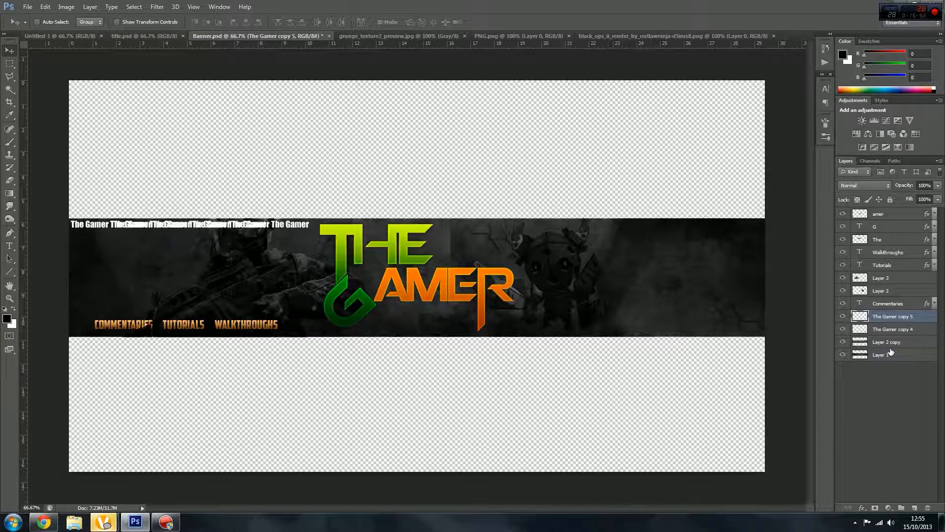
{"action": "key", "text": "shift+Right"}
{"action": "key", "text": "shift+Right"}
{"action": "key", "text": "shift+Right"}
{"action": "key", "text": "shift+Right"}
{"action": "key", "text": "shift+Right"}
{"action": "key", "text": "shift+Right"}
{"action": "key", "text": "shift+Right"}
{"action": "key", "text": "shift+Right"}
{"action": "key", "text": "shift+Right"}
{"action": "key", "text": "shift+Right"}
{"action": "key", "text": "shift+Right"}
{"action": "key", "text": "shift+Right"}
{"action": "key", "text": "shift+Right"}
{"action": "key", "text": "shift+Right"}
{"action": "key", "text": "shift+Right"}
{"action": "key", "text": "shift+Right"}
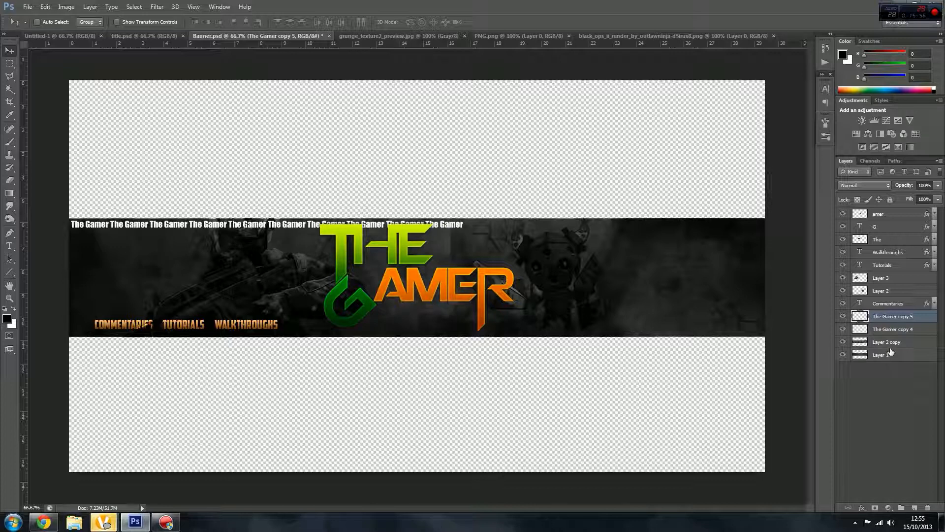
Duplicate the second five-repeat strip and shift the copy right until it continues the row without overlap.
{"action": "key", "text": "ctrl+j"}
{"action": "key", "text": "shift+Right"}
{"action": "key", "text": "shift+Right"}
{"action": "key", "text": "shift+Right"}
{"action": "key", "text": "shift+Right"}
{"action": "key", "text": "shift+Right"}
{"action": "key", "text": "shift+Right"}
{"action": "key", "text": "shift+Right"}
{"action": "key", "text": "shift+Right"}
{"action": "key", "text": "shift+Right"}
{"action": "key", "text": "shift+Right"}
{"action": "key", "text": "shift+Right"}
{"action": "key", "text": "shift+Right"}
{"action": "key", "text": "shift+Right"}
{"action": "key", "text": "shift+Right"}
{"action": "key", "text": "shift+Right"}
{"action": "key", "text": "shift+Right"}
{"action": "key", "text": "shift+Right"}
{"action": "key", "text": "shift+Right"}
{"action": "key", "text": "shift+Right"}
{"action": "key", "text": "shift+Right"}
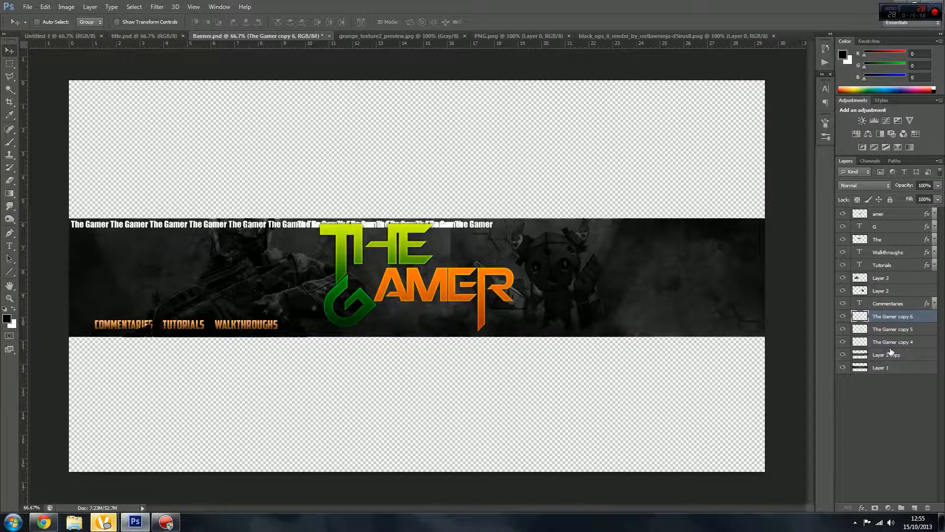
{"action": "key", "text": "shift+Right"}
{"action": "key", "text": "shift+Right"}
{"action": "key", "text": "shift+Right"}
{"action": "key", "text": "shift+Right"}
{"action": "key", "text": "shift+Right"}
{"action": "key", "text": "shift+Right"}
{"action": "key", "text": "shift+Right"}
{"action": "key", "text": "shift+Right"}
{"action": "key", "text": "shift+Right"}
{"action": "key", "text": "shift+Right"}
{"action": "key", "text": "shift+Right"}
{"action": "key", "text": "shift+Right"}
{"action": "key", "text": "shift+Right"}
{"action": "key", "text": "shift+Right"}
{"action": "key", "text": "shift+Right"}
{"action": "key", "text": "shift+Right"}
{"action": "key", "text": "shift+Right"}
{"action": "key", "text": "shift+Right"}
{"action": "key", "text": "shift+Right"}
{"action": "key", "text": "shift+Right"}
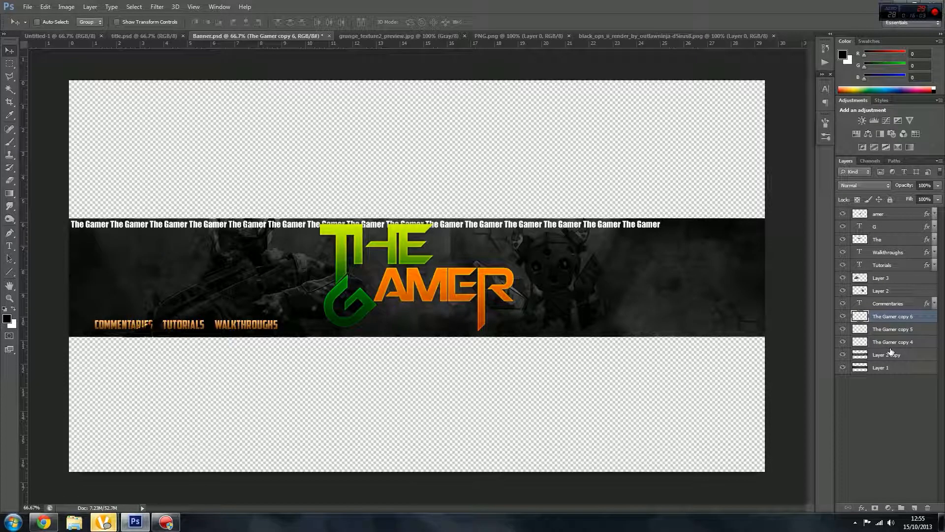
Merge the three text strips into one row layer and place a duplicate of it just below as a second row.
{"action": "left_click", "coordinate": [889, 342], "text": "shift"}
{"action": "key", "text": "ctrl+e"}
{"action": "key", "text": "ctrl+j"}
{"action": "key", "text": "shift+Down"}
{"action": "key", "text": "shift+Down"}
{"action": "key", "text": "shift+Down"}
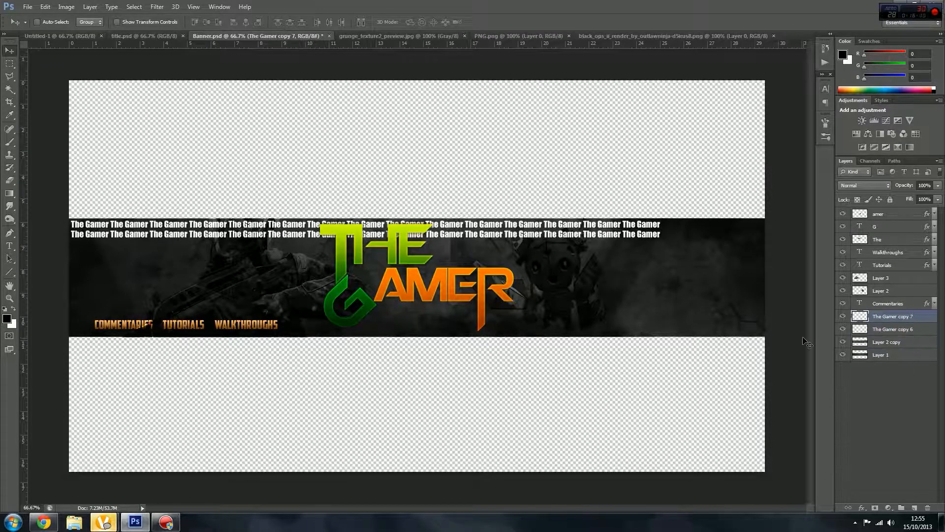
Duplicate the second text row to form a third row below it, and merge the three row layers.
{"action": "key", "text": "ctrl+j"}
{"action": "key", "text": "shift+Down"}
{"action": "key", "text": "shift+Down"}
{"action": "key", "text": "shift+Down"}
{"action": "left_click", "coordinate": [905, 341], "text": "shift"}
{"action": "key", "text": "ctrl+e"}
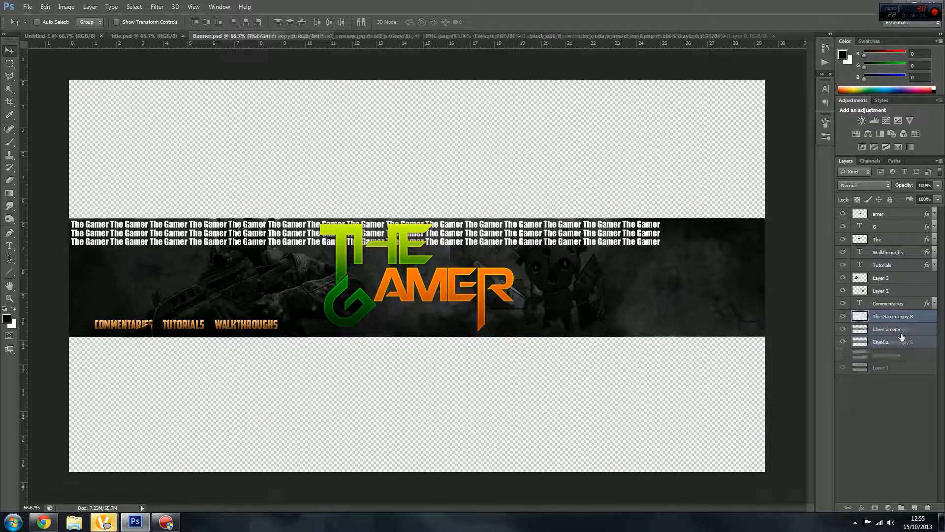
Duplicate the three-row text block twice, stacking each copy directly below the previous one.
{"action": "key", "text": "ctrl+j"}
{"action": "key", "text": "shift+Down"}
{"action": "key", "text": "shift+Down"}
{"action": "key", "text": "shift+Down"}
{"action": "key", "text": "shift+Down"}
{"action": "key", "text": "shift+Down"}
{"action": "key", "text": "shift+Down"}
{"action": "key", "text": "shift+Down"}
{"action": "key", "text": "shift+Down"}
{"action": "key", "text": "ctrl+j"}
{"action": "key", "text": "shift+Down"}
{"action": "key", "text": "shift+Down"}
{"action": "key", "text": "shift+Down"}
{"action": "key", "text": "shift+Down"}
{"action": "key", "text": "shift+Down"}
{"action": "key", "text": "shift+Down"}
{"action": "key", "text": "shift+Down"}
{"action": "key", "text": "shift+Down"}
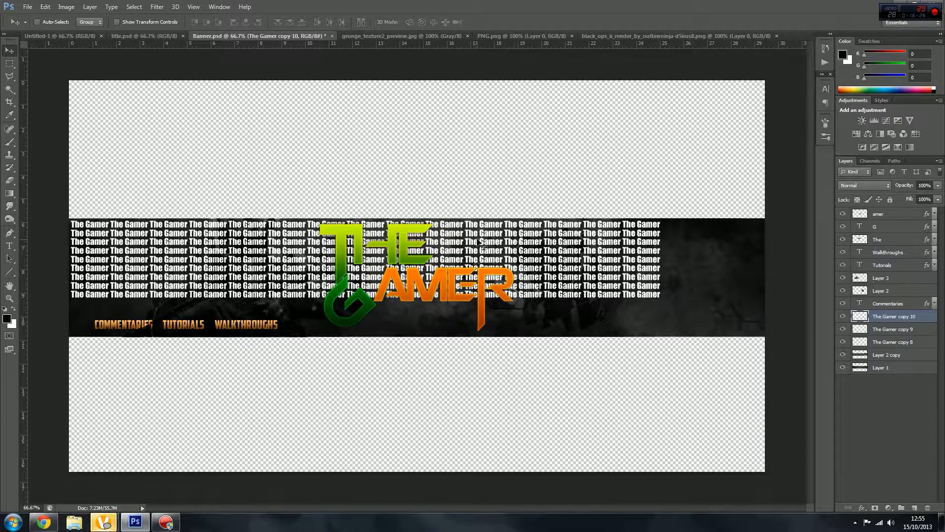
Stack two more copies of the three-row block down past the band's lower edge, and merge all five text blocks.
{"action": "key", "text": "ctrl+j"}
{"action": "key", "text": "shift+Down"}
{"action": "key", "text": "shift+Down"}
{"action": "key", "text": "shift+Down"}
{"action": "key", "text": "shift+Down"}
{"action": "key", "text": "shift+Down"}
{"action": "key", "text": "shift+Down"}
{"action": "key", "text": "shift+Down"}
{"action": "key", "text": "shift+Down"}
{"action": "key", "text": "ctrl+j"}
{"action": "key", "text": "shift+Down"}
{"action": "key", "text": "shift+Down"}
{"action": "key", "text": "shift+Down"}
{"action": "key", "text": "shift+Down"}
{"action": "key", "text": "shift+Down"}
{"action": "key", "text": "shift+Down"}
{"action": "key", "text": "shift+Down"}
{"action": "key", "text": "shift+Down"}
{"action": "left_click", "coordinate": [903, 367], "text": "shift"}
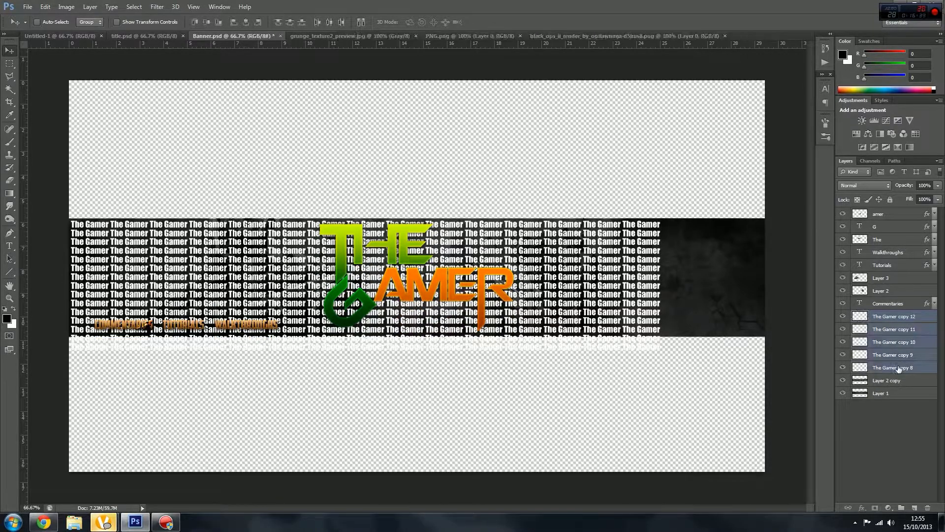
{"action": "key", "text": "ctrl+e"}
Duplicate the merged text block and align the copy along its right side to cover the rest of the band.
{"action": "key", "text": "ctrl+j"}
{"action": "left_click_drag", "start_coordinate": [93, 252], "coordinate": [682, 252]}
{"action": "key", "text": "Right"}
{"action": "key", "text": "Right"}
{"action": "key", "text": "Right"}
{"action": "key", "text": "Right"}
{"action": "key", "text": "Right"}
{"action": "key", "text": "Left"}
{"action": "key", "text": "Left"}
{"action": "key", "text": "Left"}
{"action": "key", "text": "Left"}
{"action": "key", "text": "Left"}
{"action": "key", "text": "Left"}
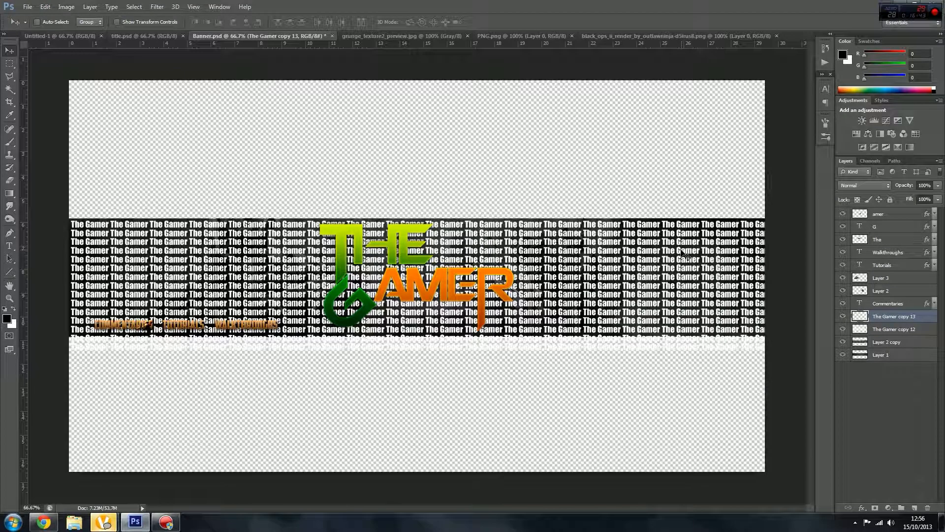
Merge the two large text blocks into one layer and set its blend mode to Overlay.
{"action": "left_click", "coordinate": [887, 329], "text": "shift"}
{"action": "key", "text": "ctrl+e"}
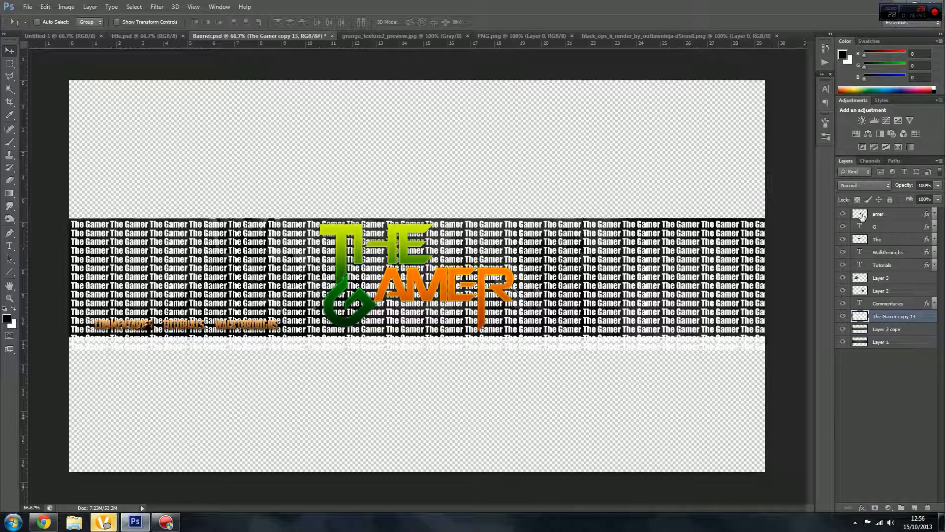
{"action": "left_click", "coordinate": [870, 186]}
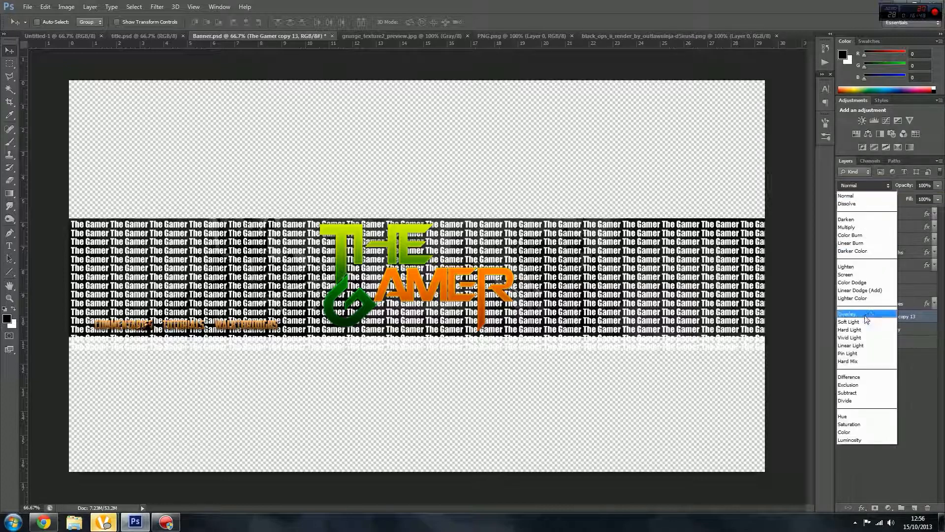
{"action": "left_click", "coordinate": [866, 317]}
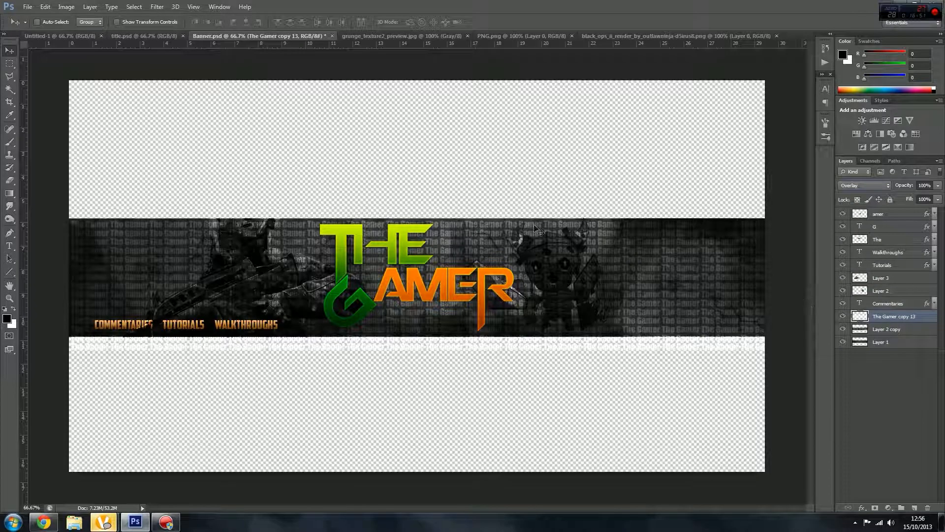
Lower the opacity of the merged "The Gamer" text pattern layer to about 18%.
{"action": "left_click", "coordinate": [939, 187]}
{"action": "left_click_drag", "start_coordinate": [937, 199], "coordinate": [904, 197]}
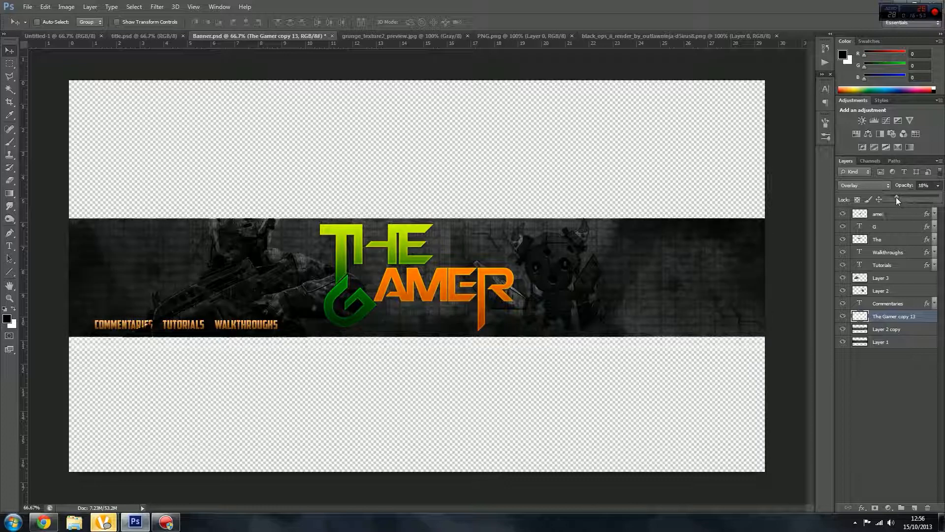
{"action": "left_click_drag", "start_coordinate": [896, 198], "coordinate": [899, 199]}
Load the band on Layer 1 as a selection and set the gradient's end colour stop to near-black.
{"action": "left_click", "coordinate": [880, 342]}
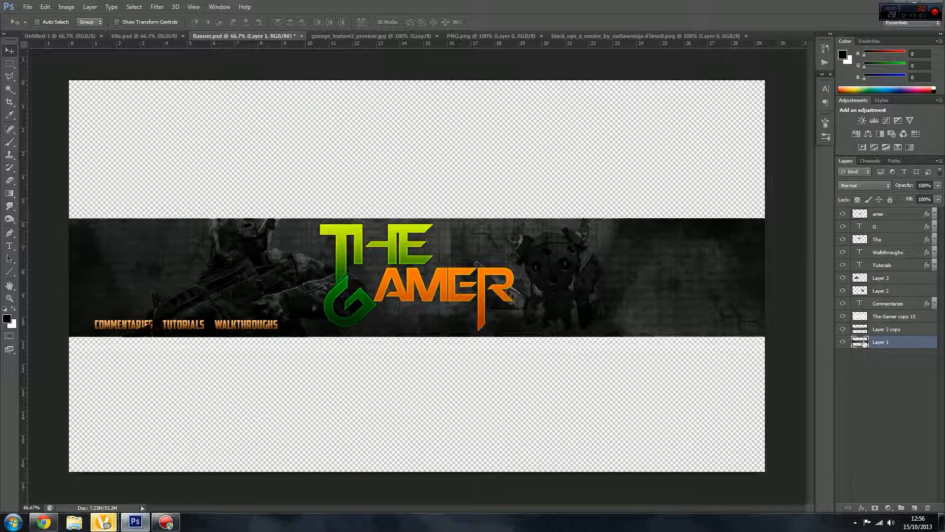
{"action": "left_click", "coordinate": [863, 342], "text": "ctrl"}
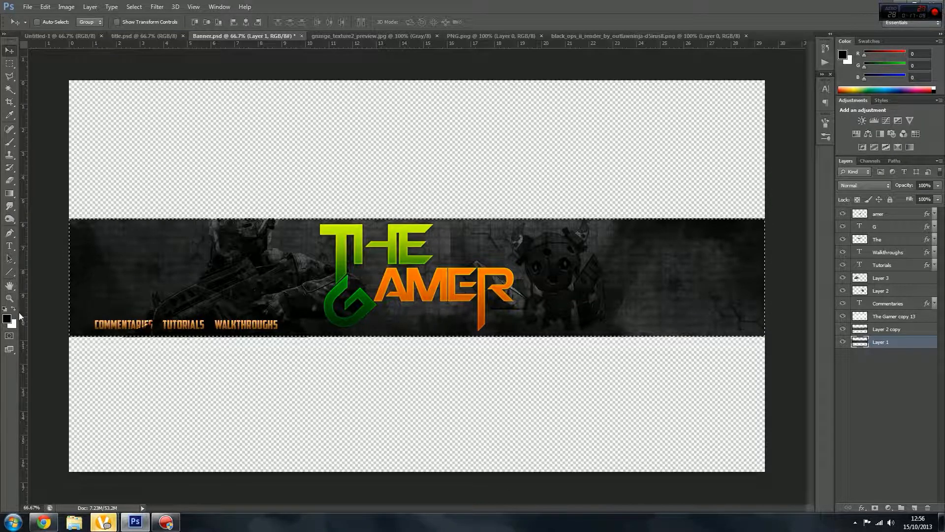
{"action": "left_click", "coordinate": [9, 193]}
{"action": "left_click", "coordinate": [42, 22]}
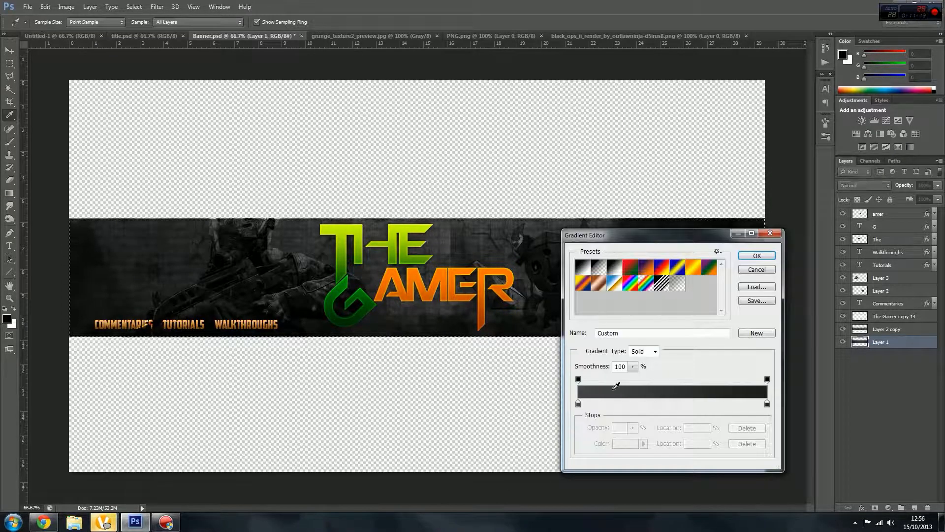
{"action": "double_click", "coordinate": [767, 404]}
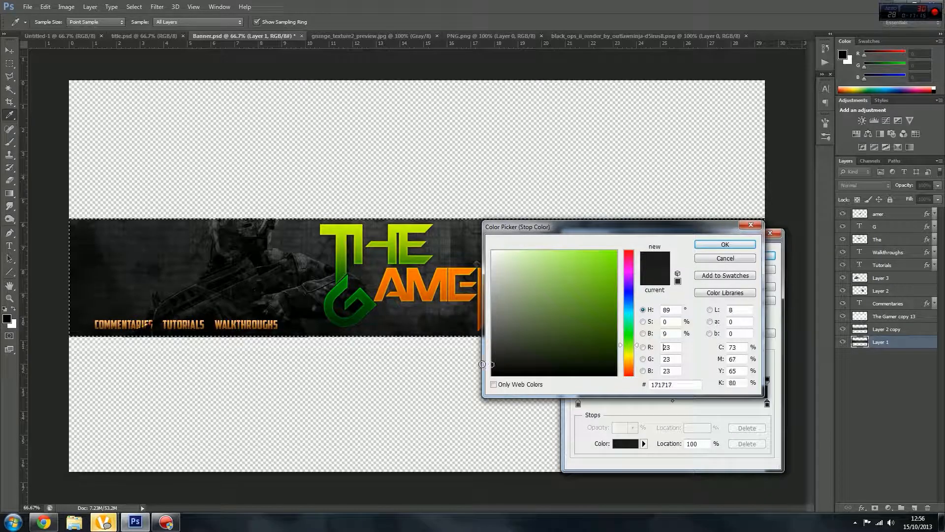
{"action": "left_click", "coordinate": [722, 245]}
{"action": "left_click", "coordinate": [760, 256]}
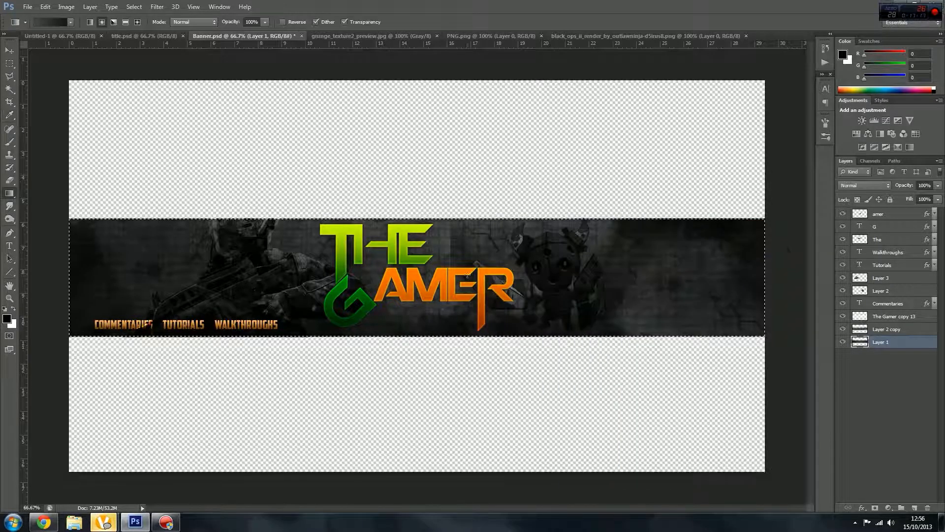
Redraw the radial gradient on Layer 1 from the logo outward toward the band's left side, refining its spread, and deselect the band.
{"action": "left_click_drag", "start_coordinate": [430, 267], "coordinate": [141, 266]}
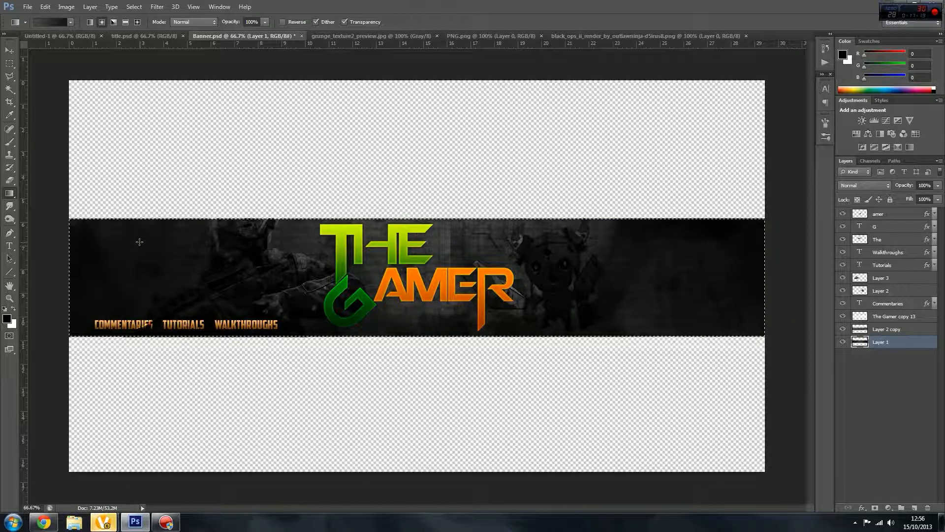
{"action": "left_click_drag", "start_coordinate": [417, 271], "coordinate": [21, 259]}
{"action": "left_click_drag", "start_coordinate": [431, 273], "coordinate": [193, 264]}
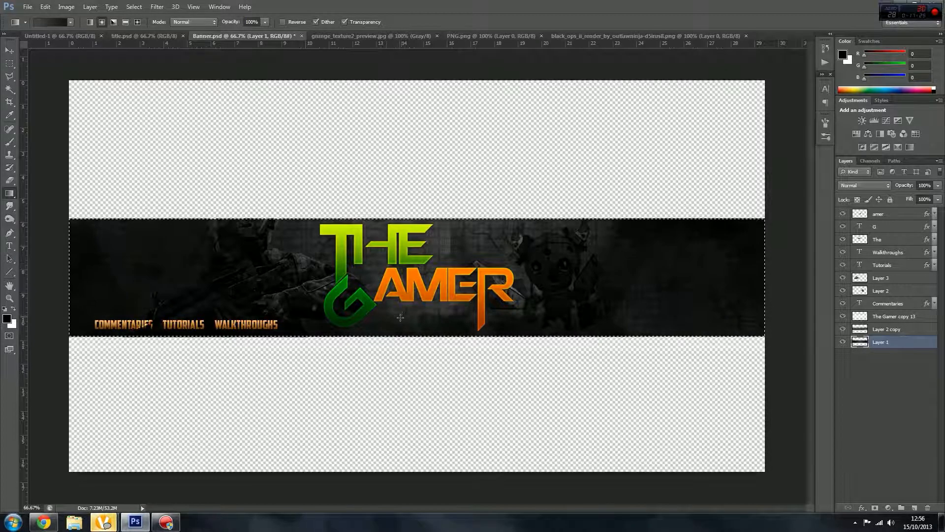
{"action": "key", "text": "ctrl+d"}
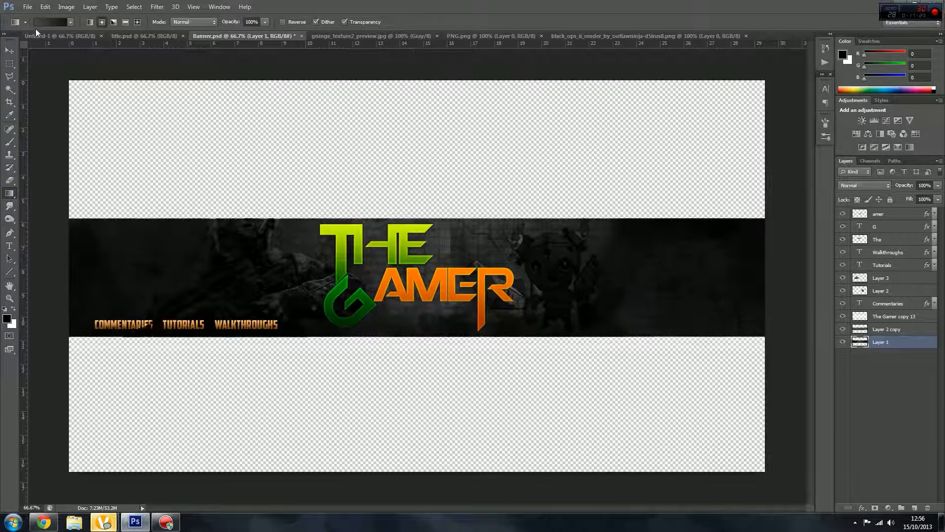